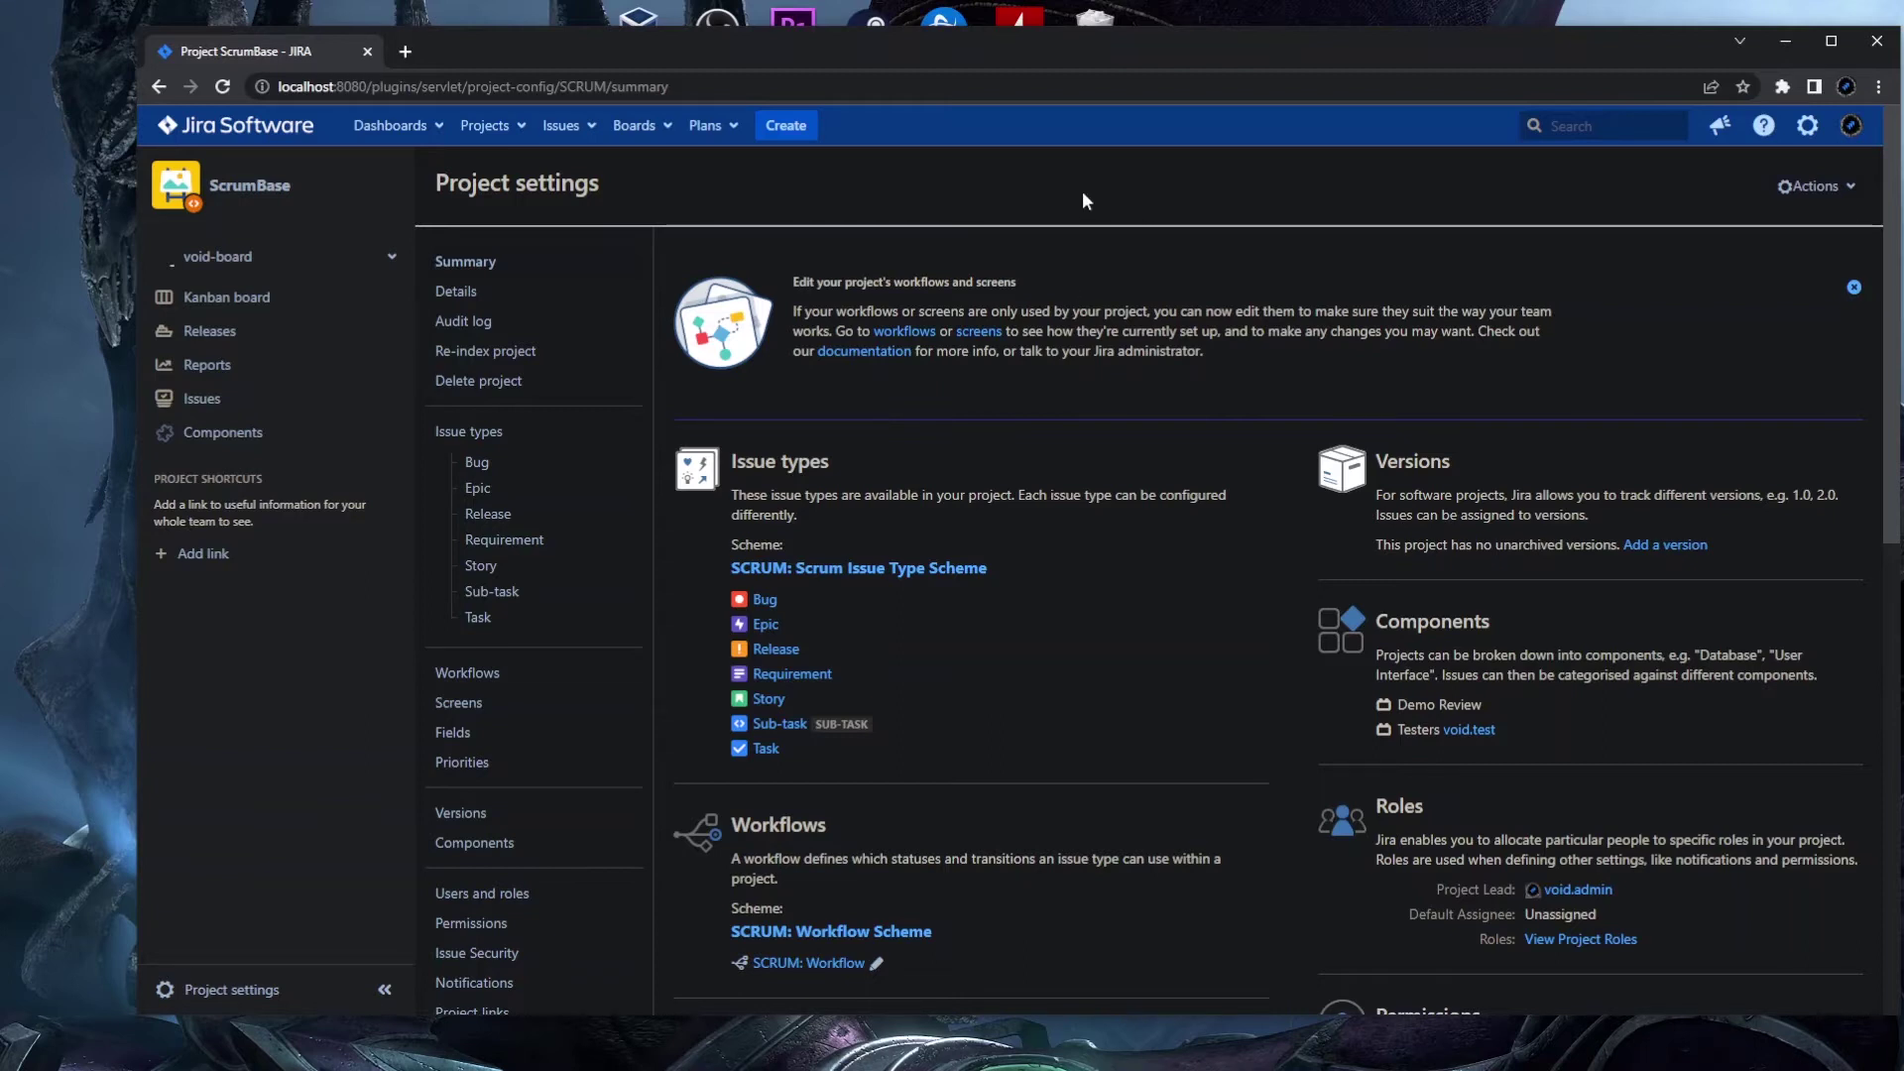
# - In the workflow administration, add a new workflow named "SCRUM: Workflow for Release 1.0"
pyautogui.press('.')
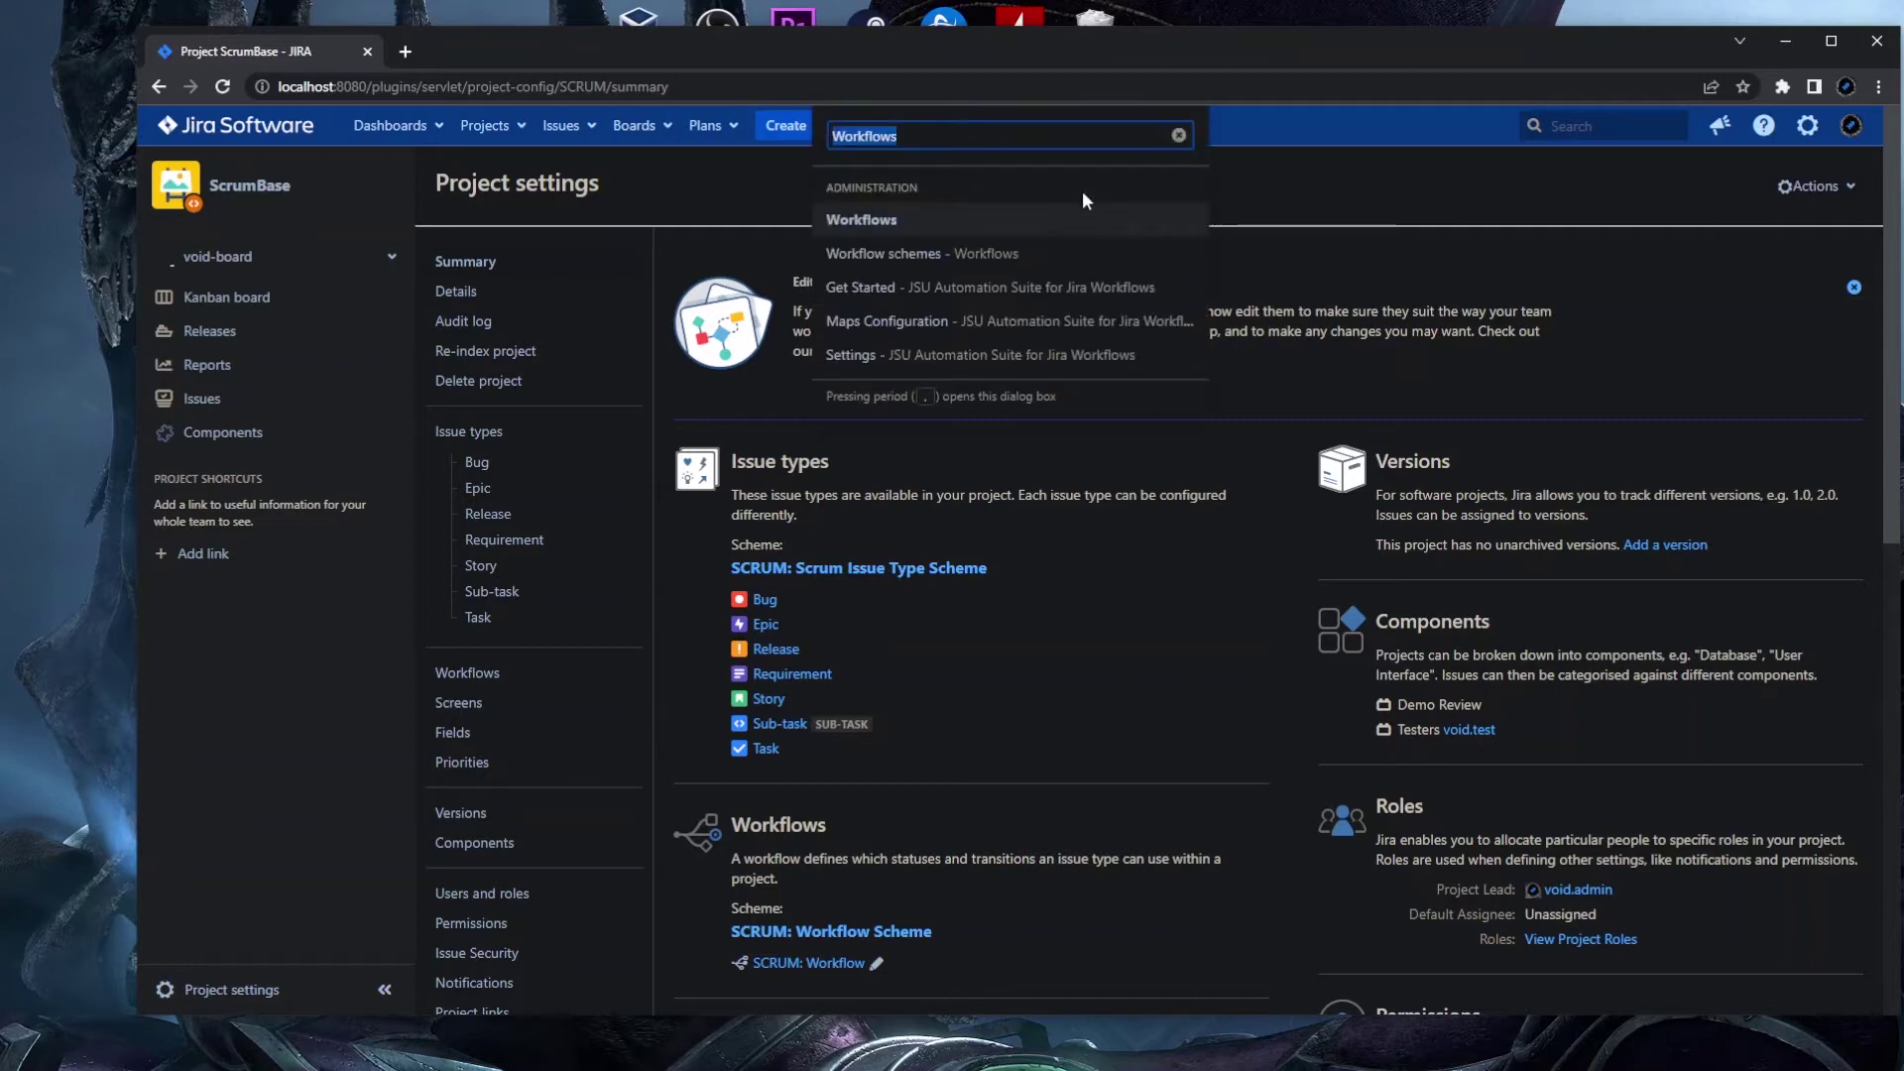
pyautogui.click(922, 220)
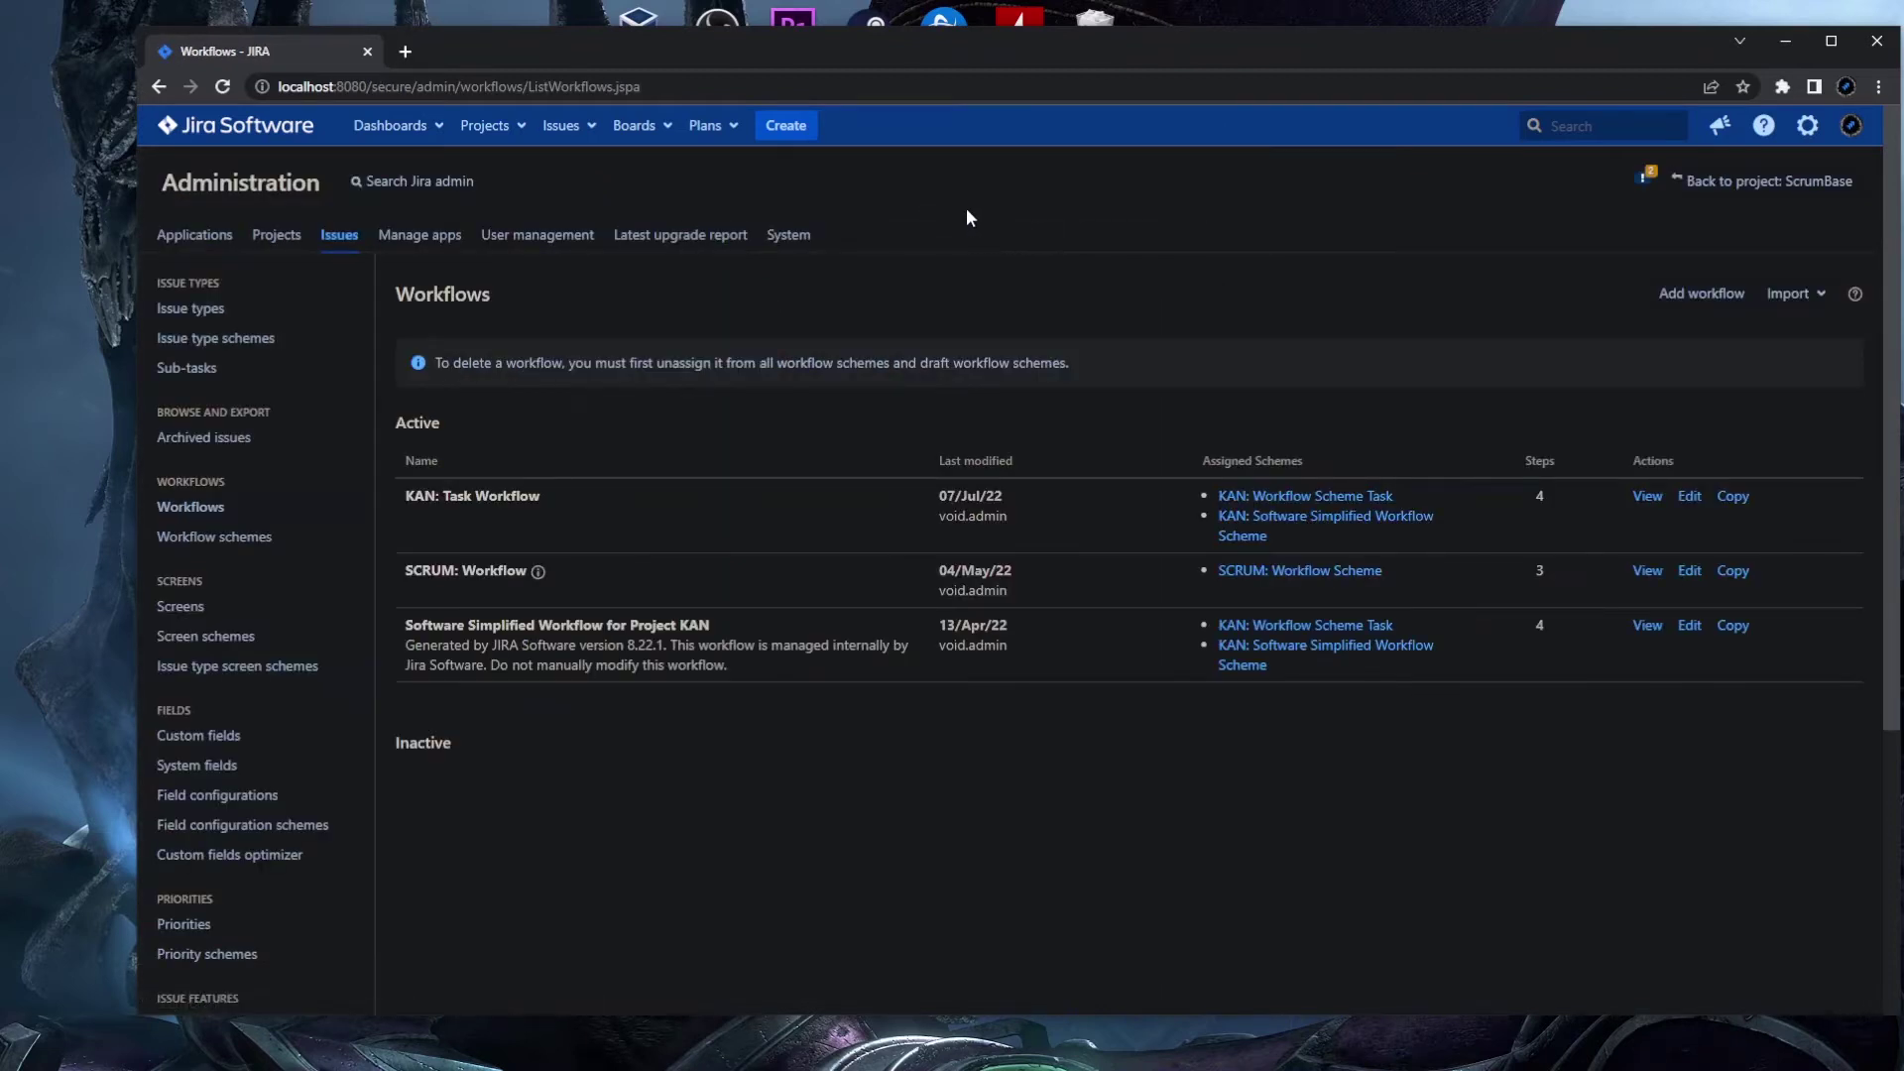
pyautogui.click(1674, 298)
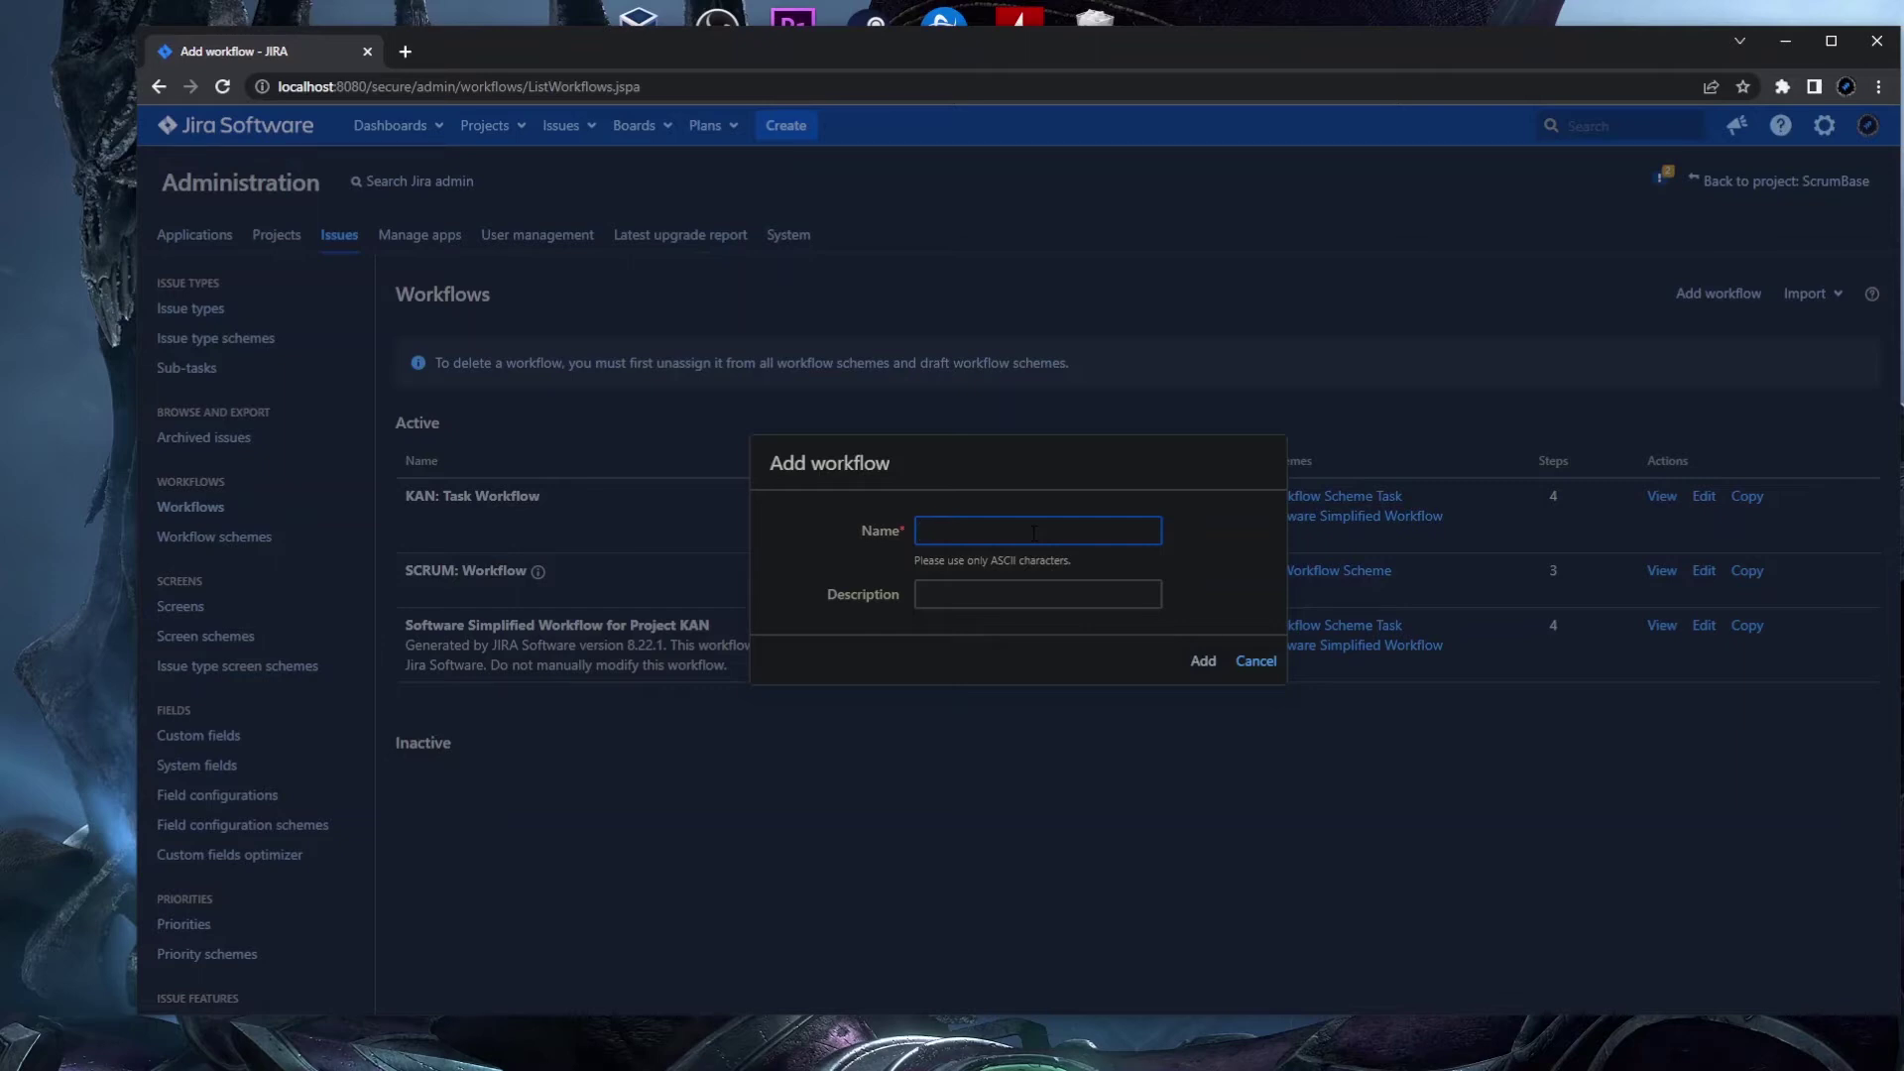
pyautogui.write('SCRUM')
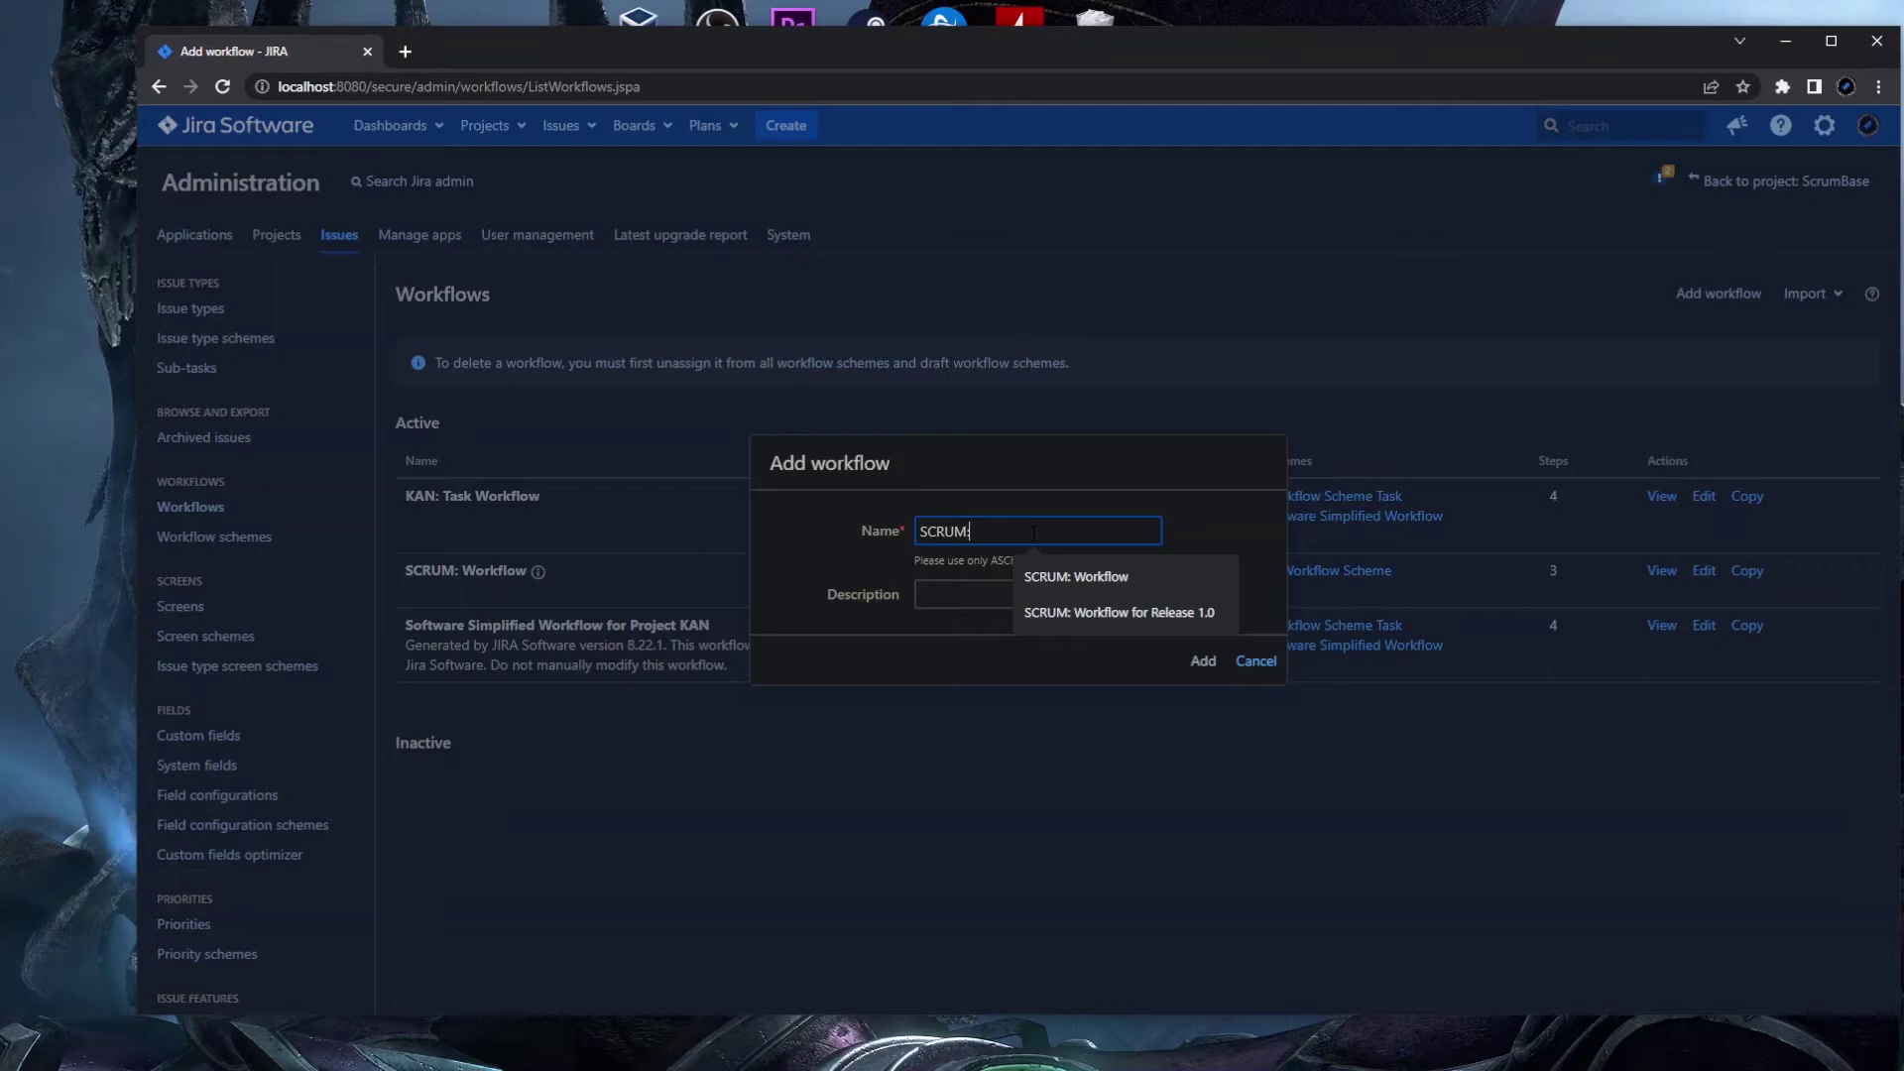
pyautogui.write(': Workflow for rel')
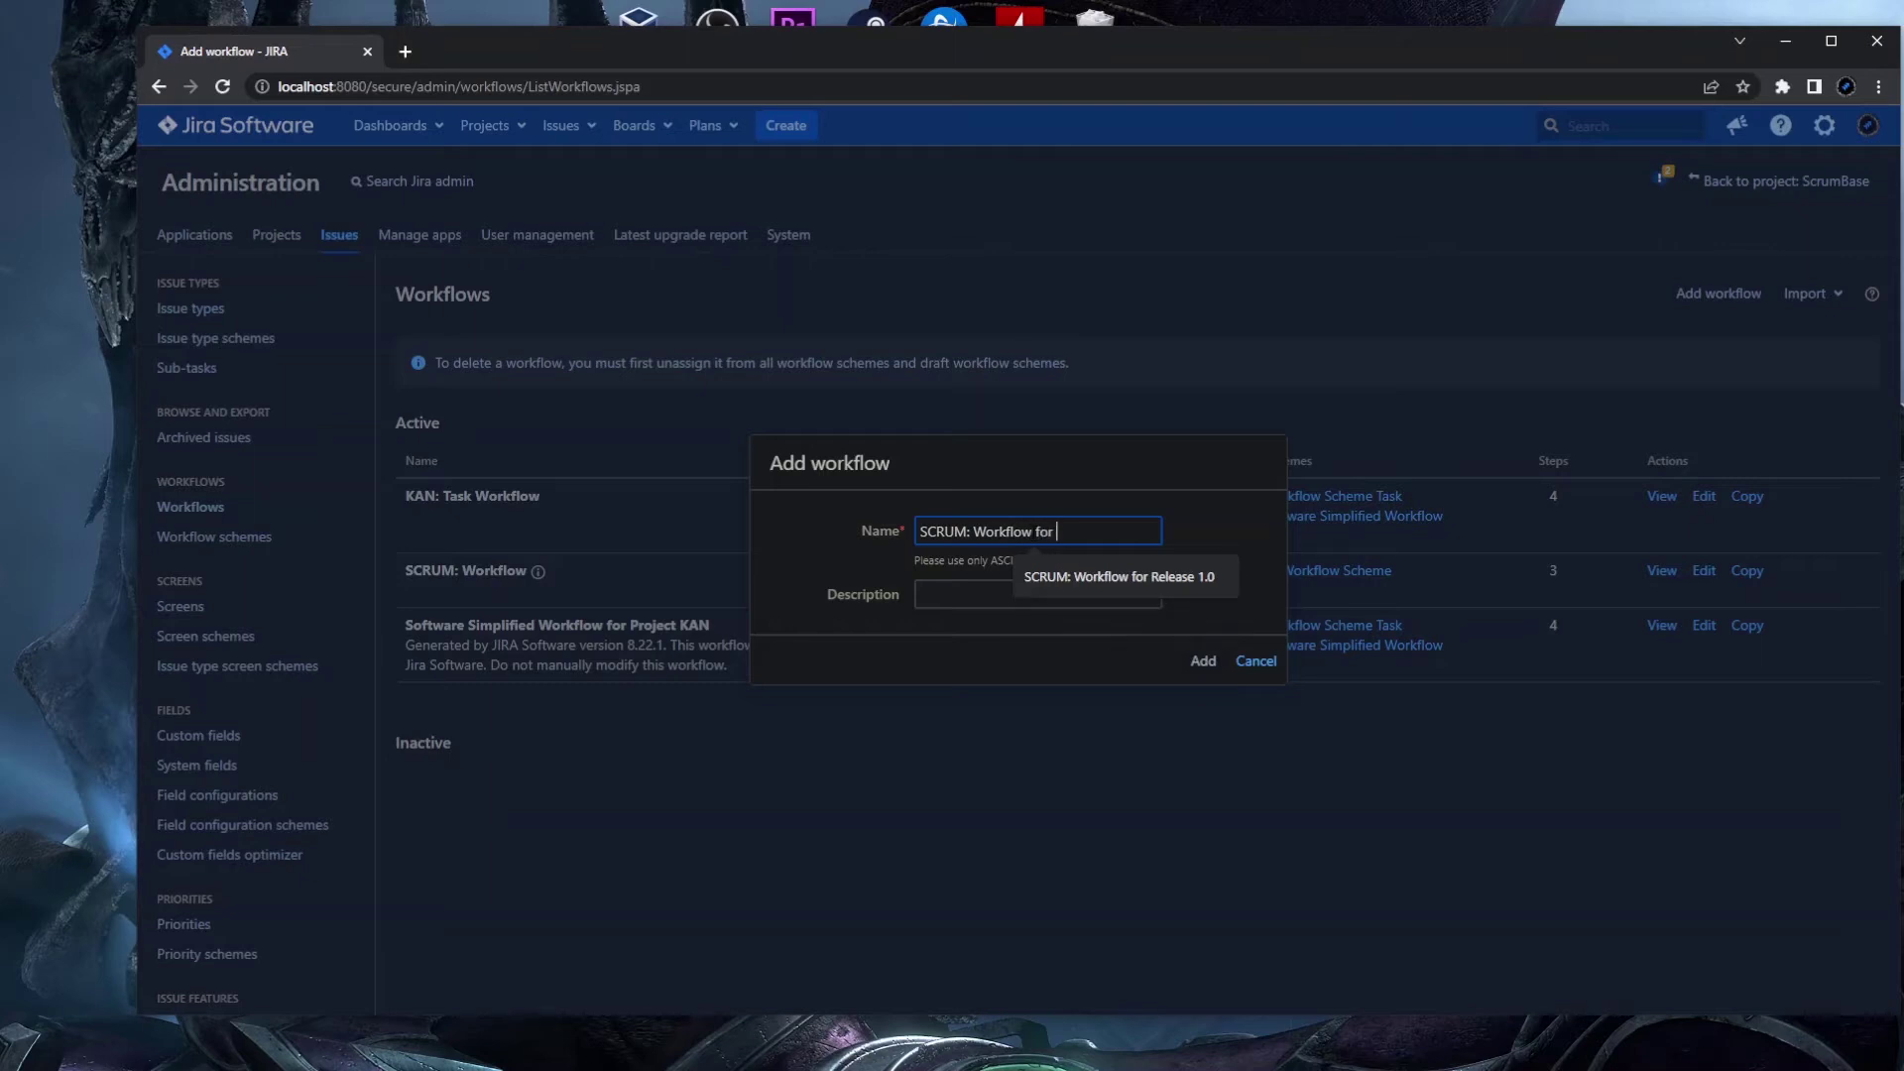
pyautogui.press('BackSpace')
pyautogui.press('BackSpace')
pyautogui.press('BackSpace')
pyautogui.write('Release 1.0')
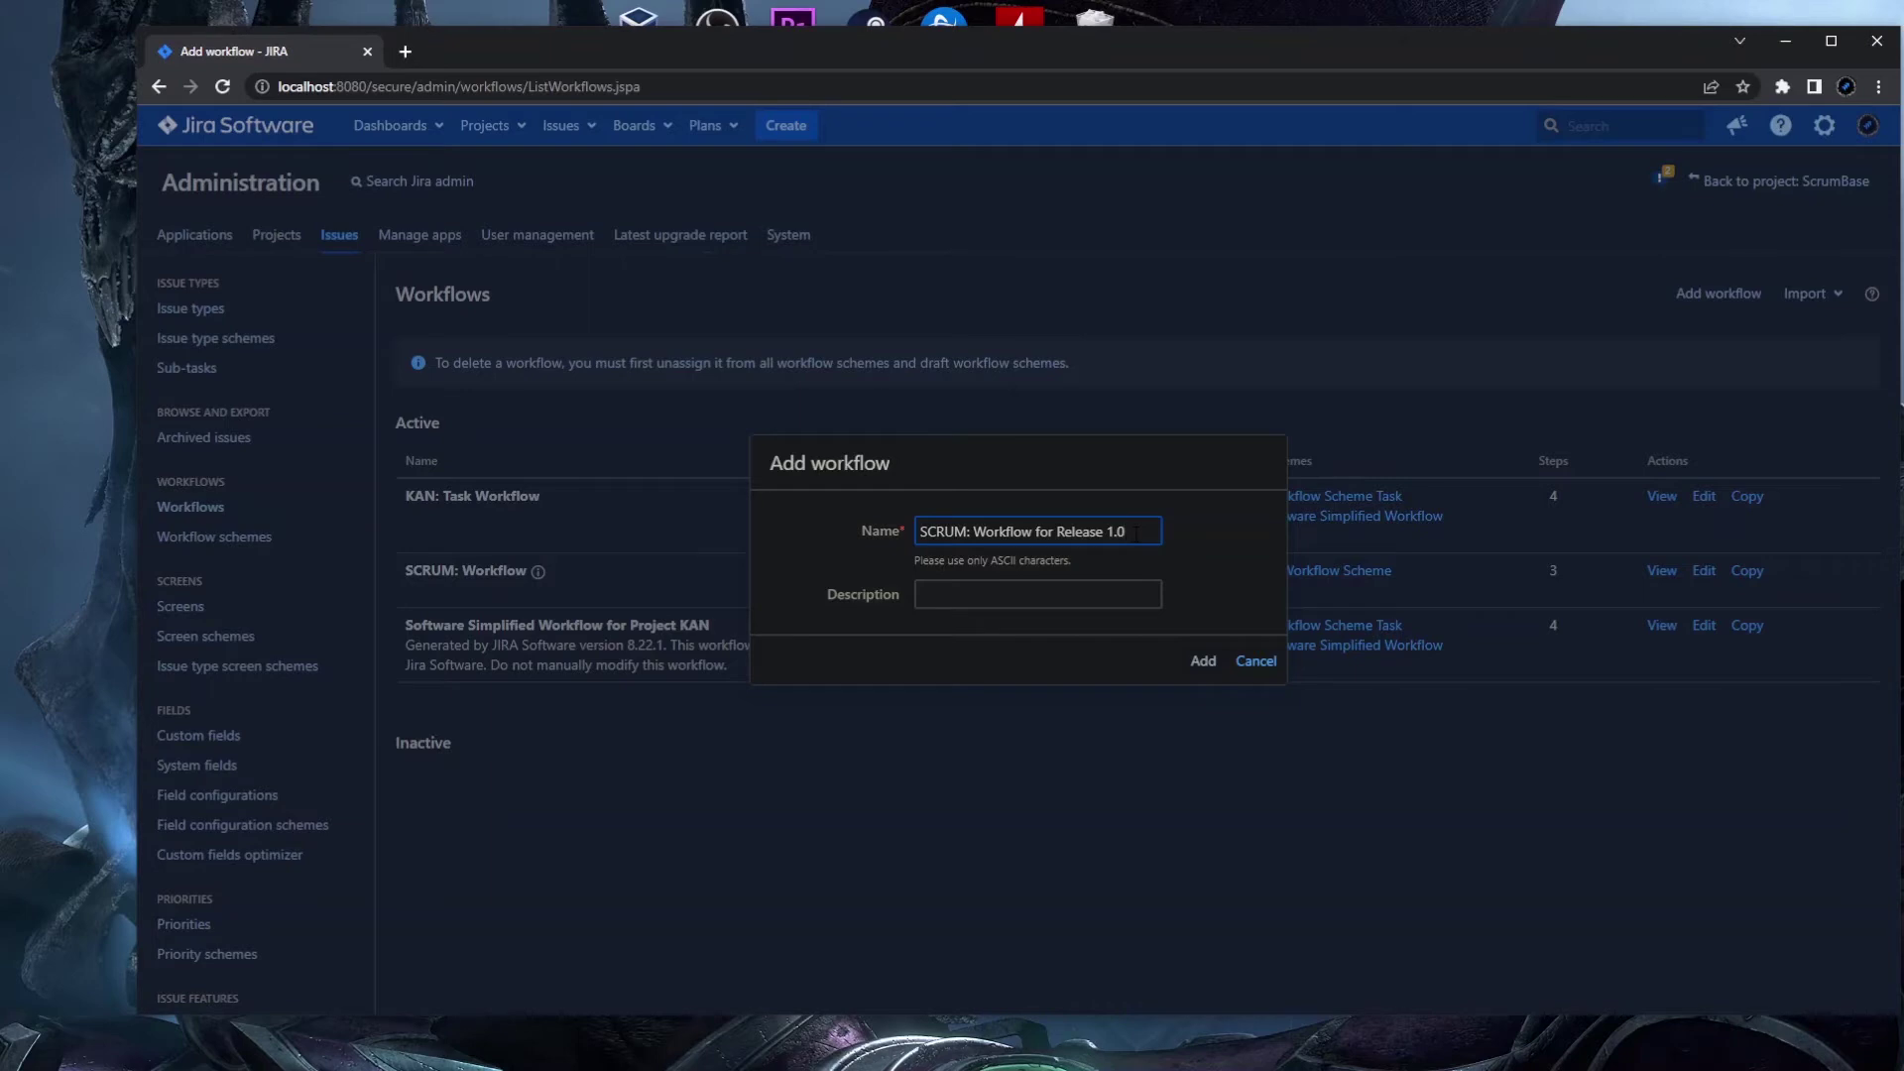
pyautogui.press('BackSpace')
pyautogui.write('1')
pyautogui.press('BackSpace')
pyautogui.write('0')
pyautogui.click(1203, 662)
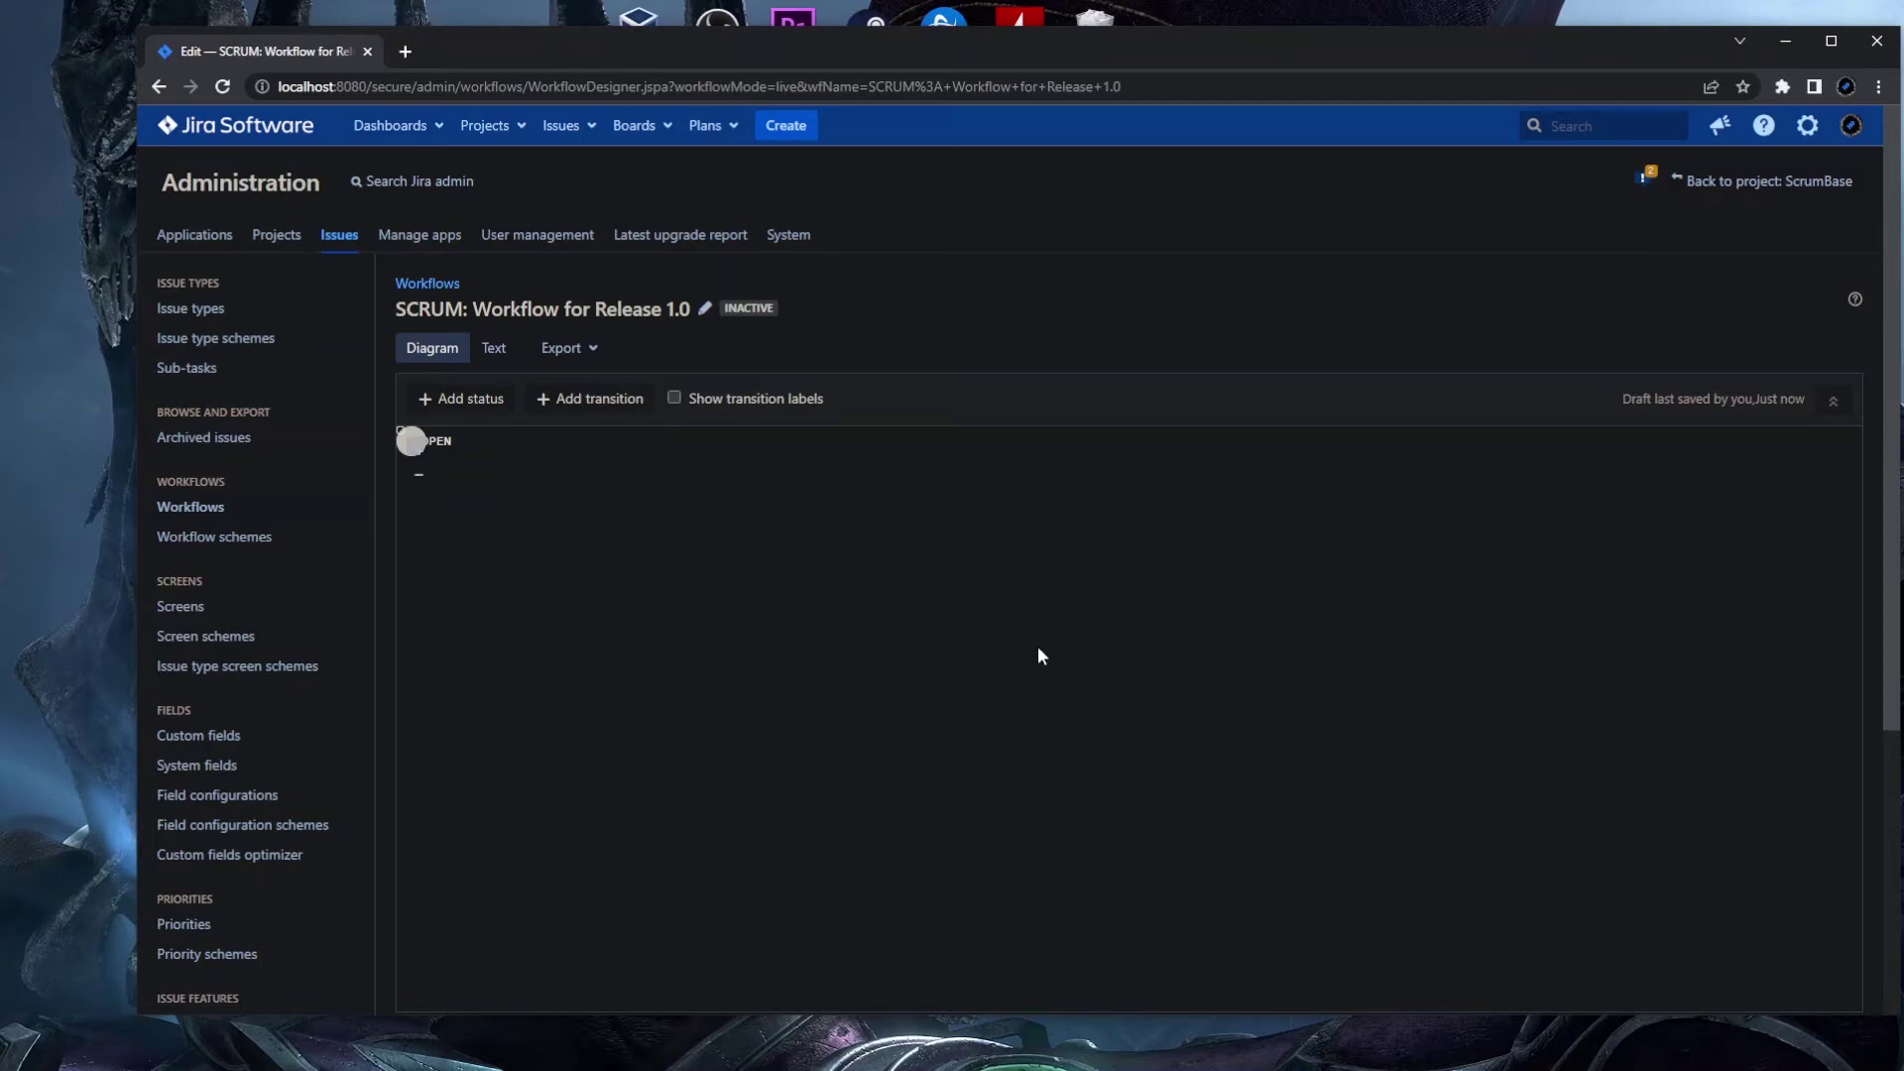
# - Check the workflow's text view, and in the diagram reposition the start node with the Open status diagonally below it
pyautogui.click(496, 348)
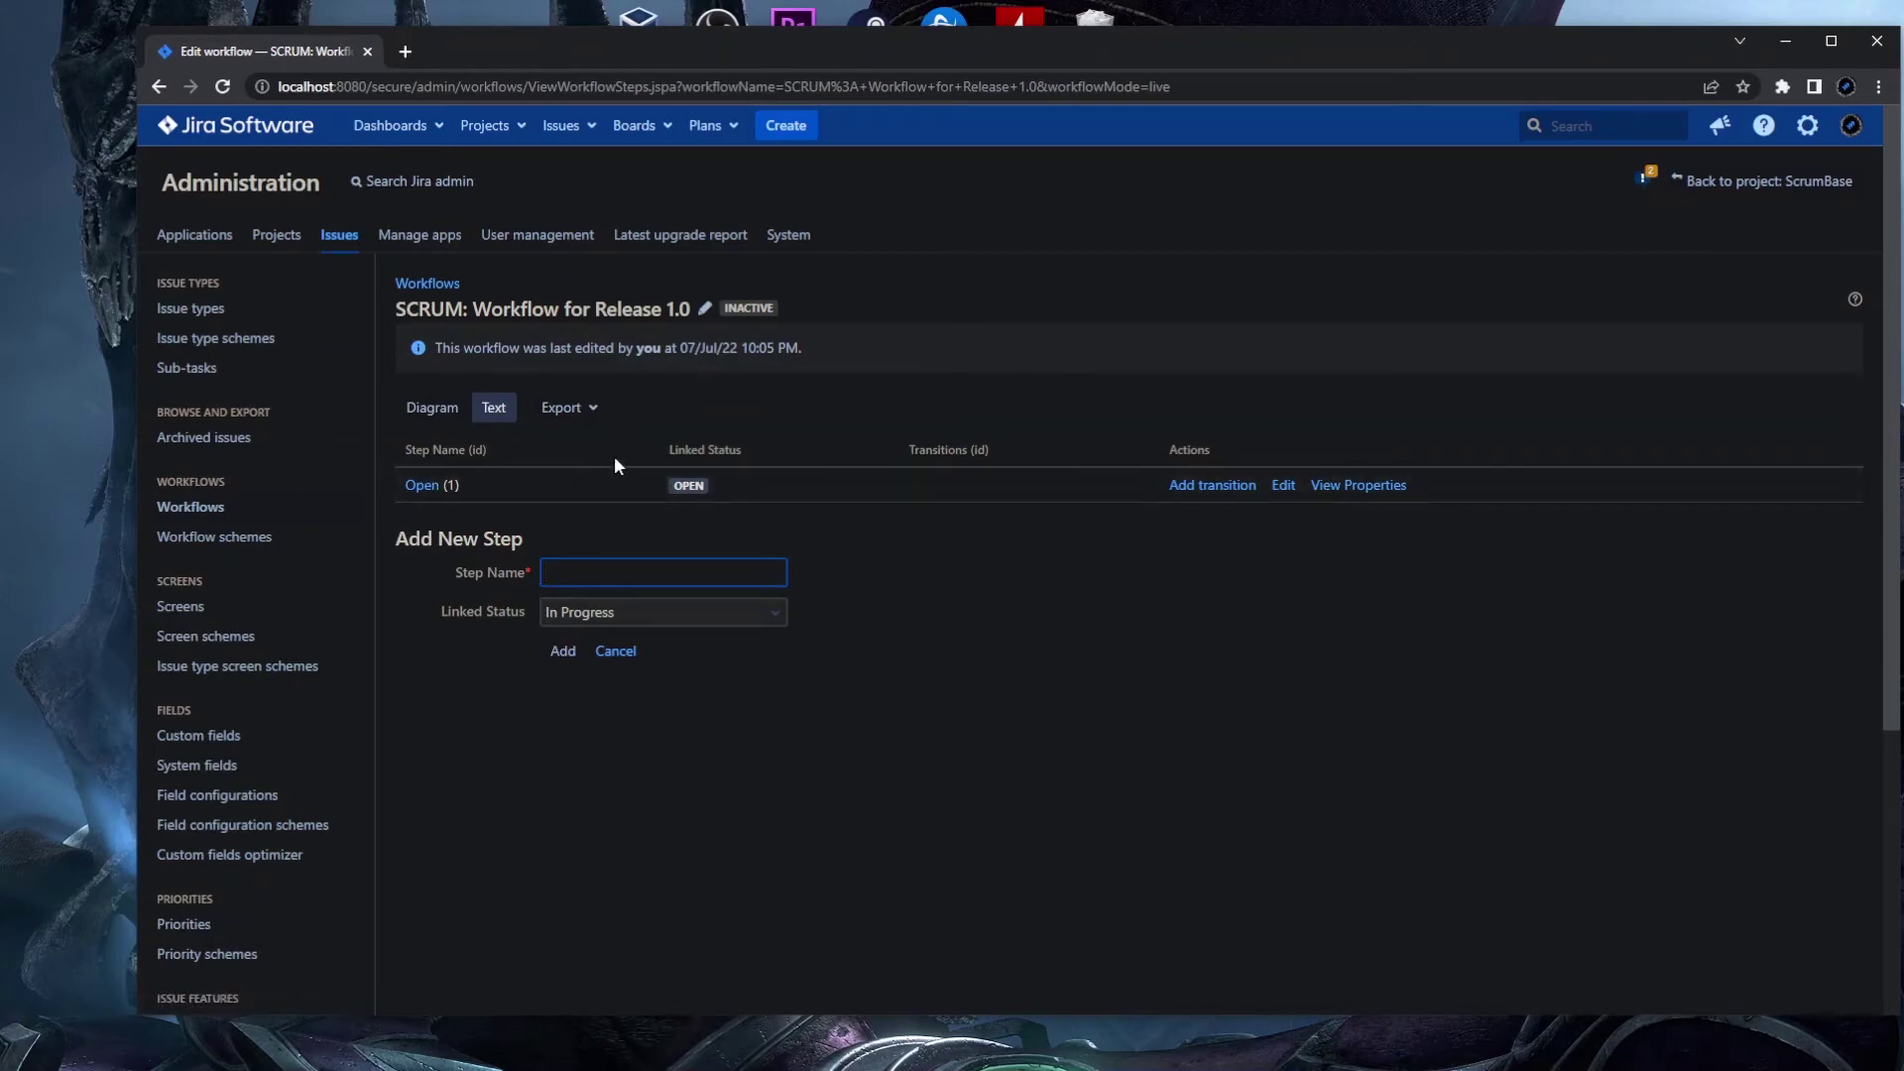
pyautogui.click(422, 415)
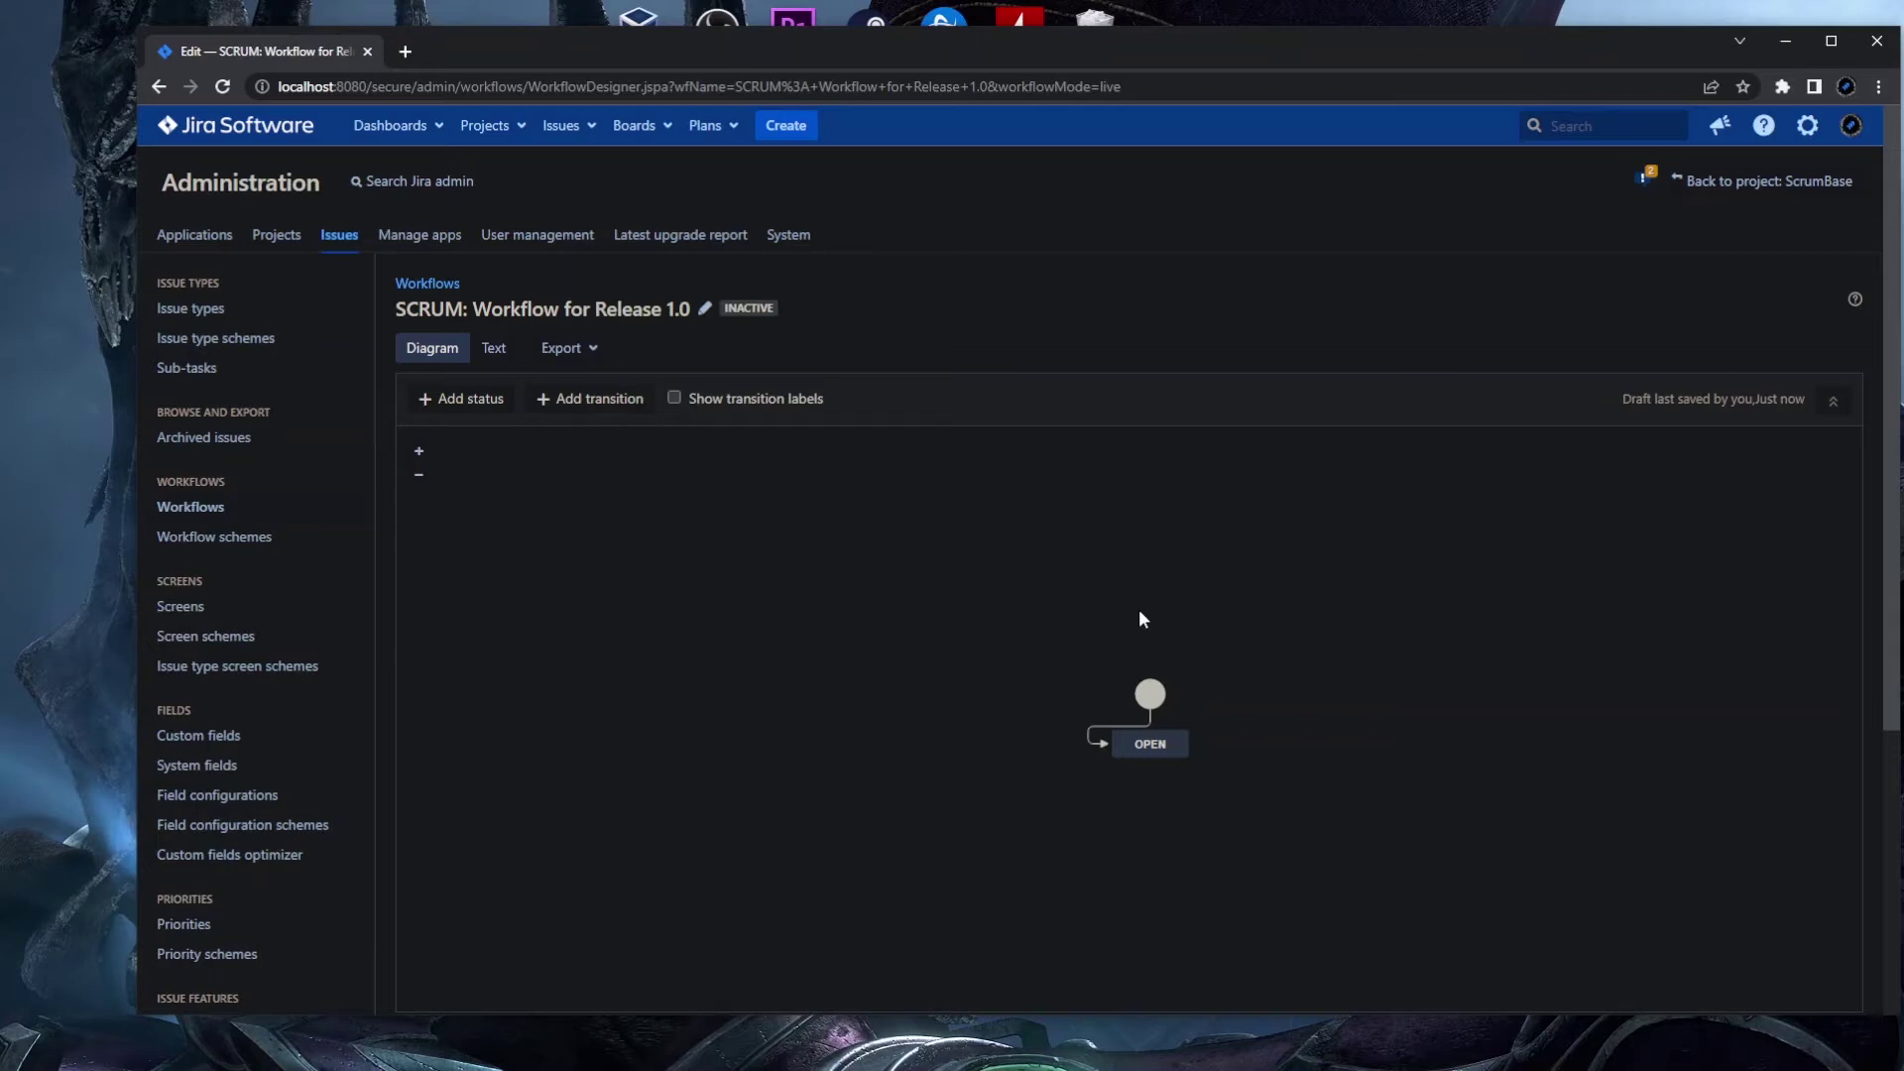
pyautogui.moveTo(1150, 694); pyautogui.dragTo(733, 537)
pyautogui.moveTo(1136, 739); pyautogui.dragTo(827, 622)
pyautogui.click(877, 588)
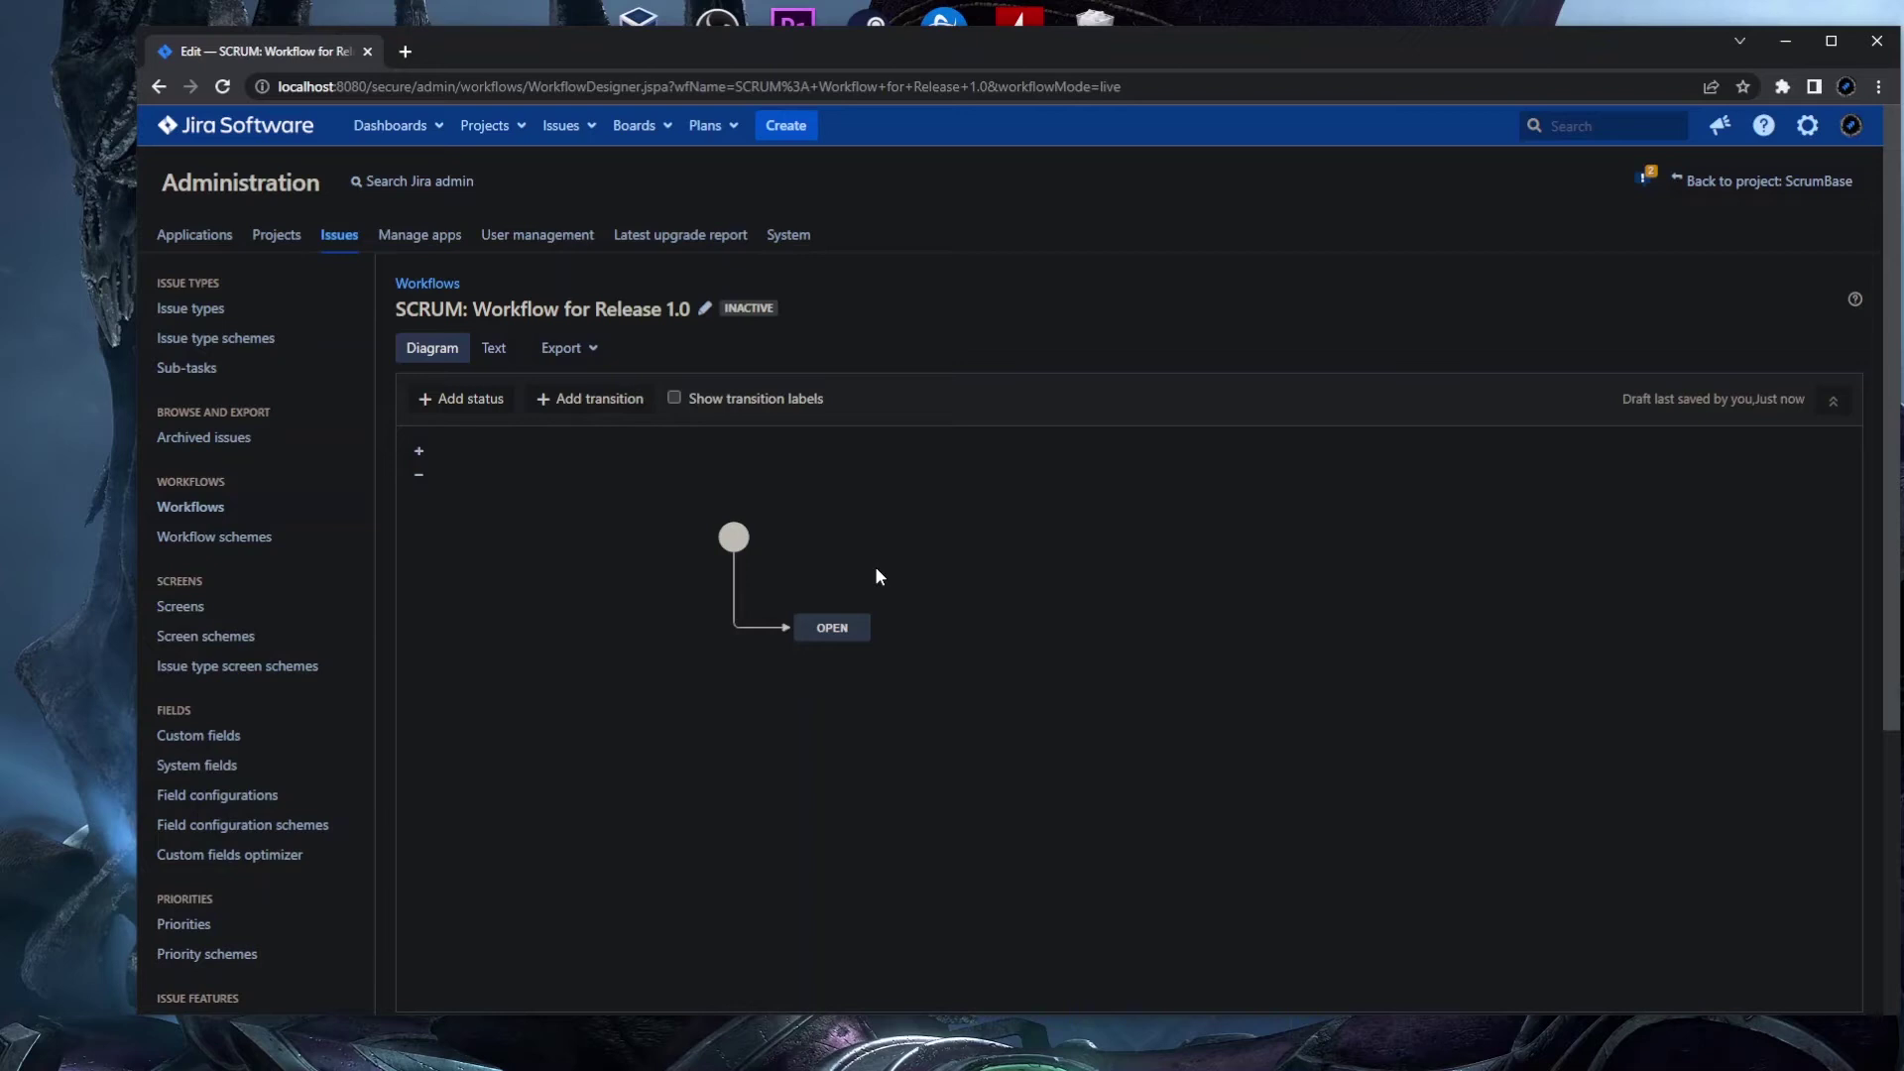
# - Add the existing Approved status to the workflow and place it just below and to the right of Open
pyautogui.moveTo(833, 627)
pyautogui.click(467, 402)
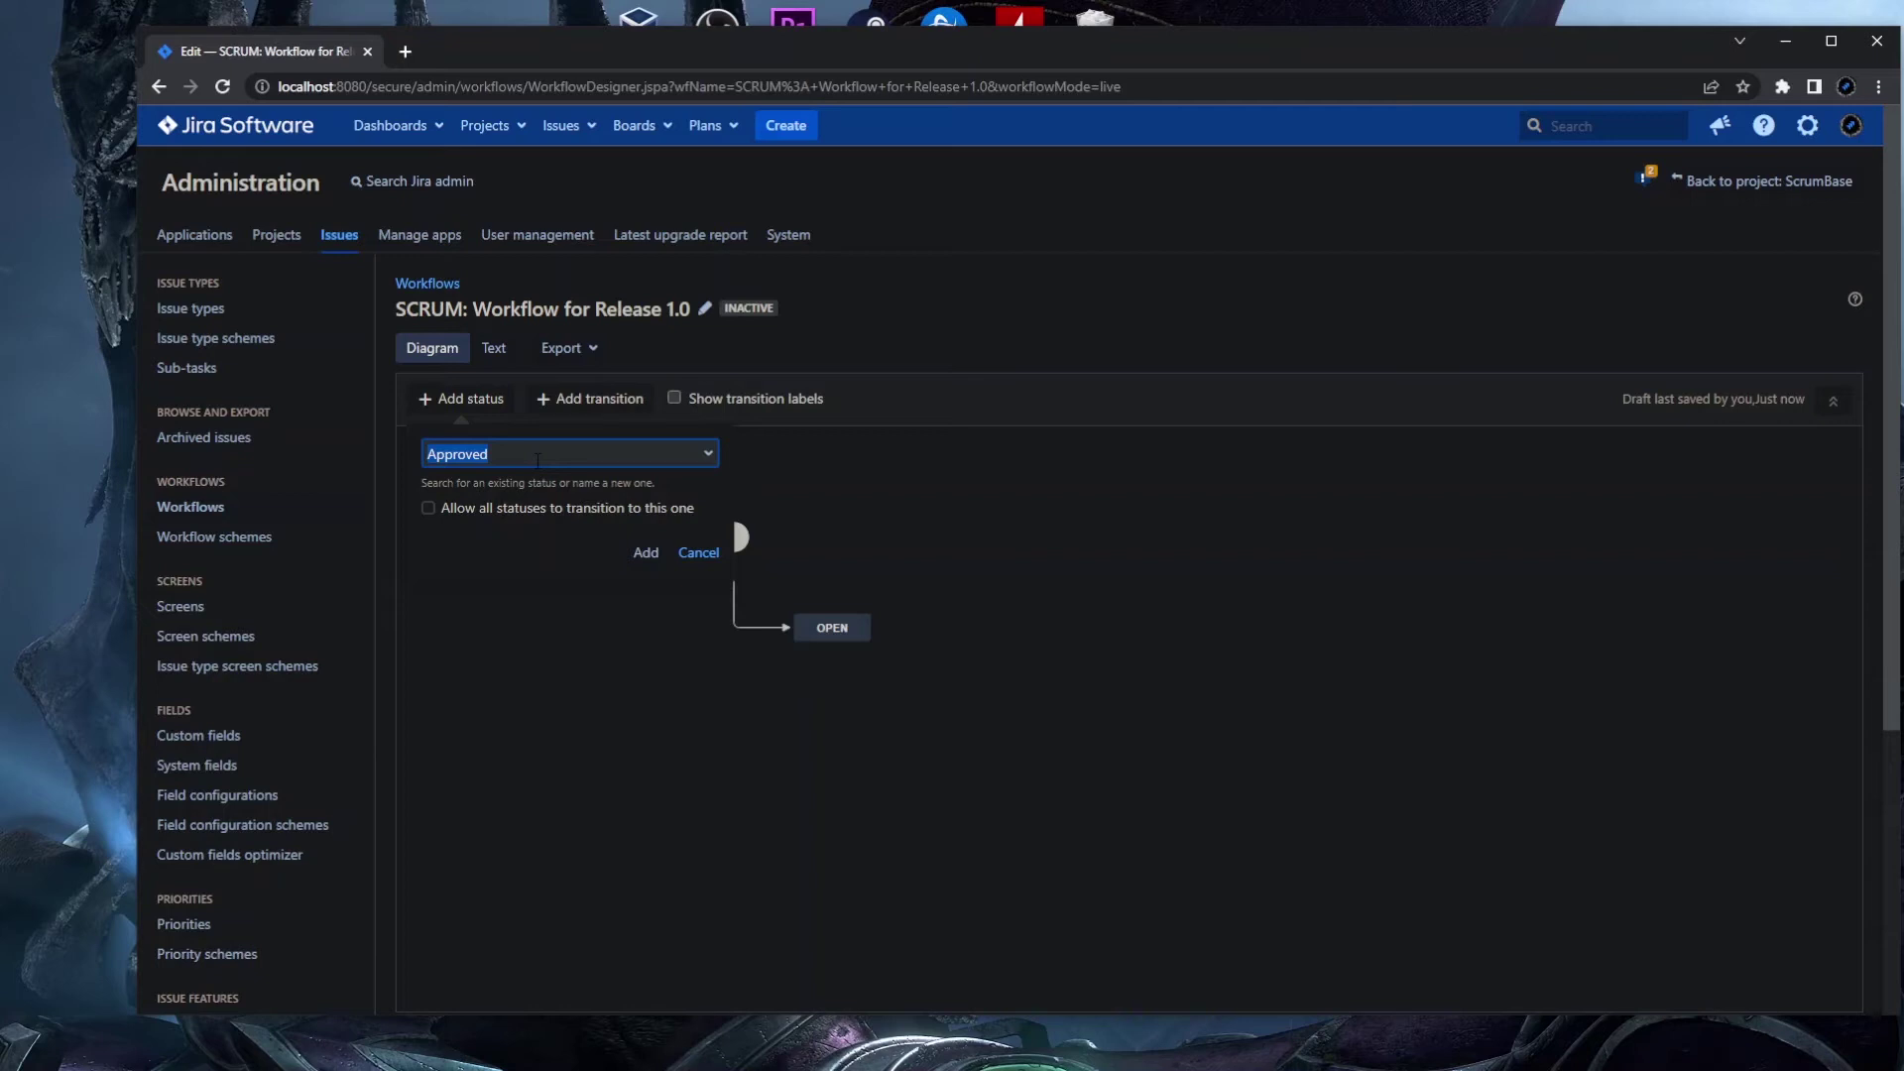
pyautogui.click(536, 457)
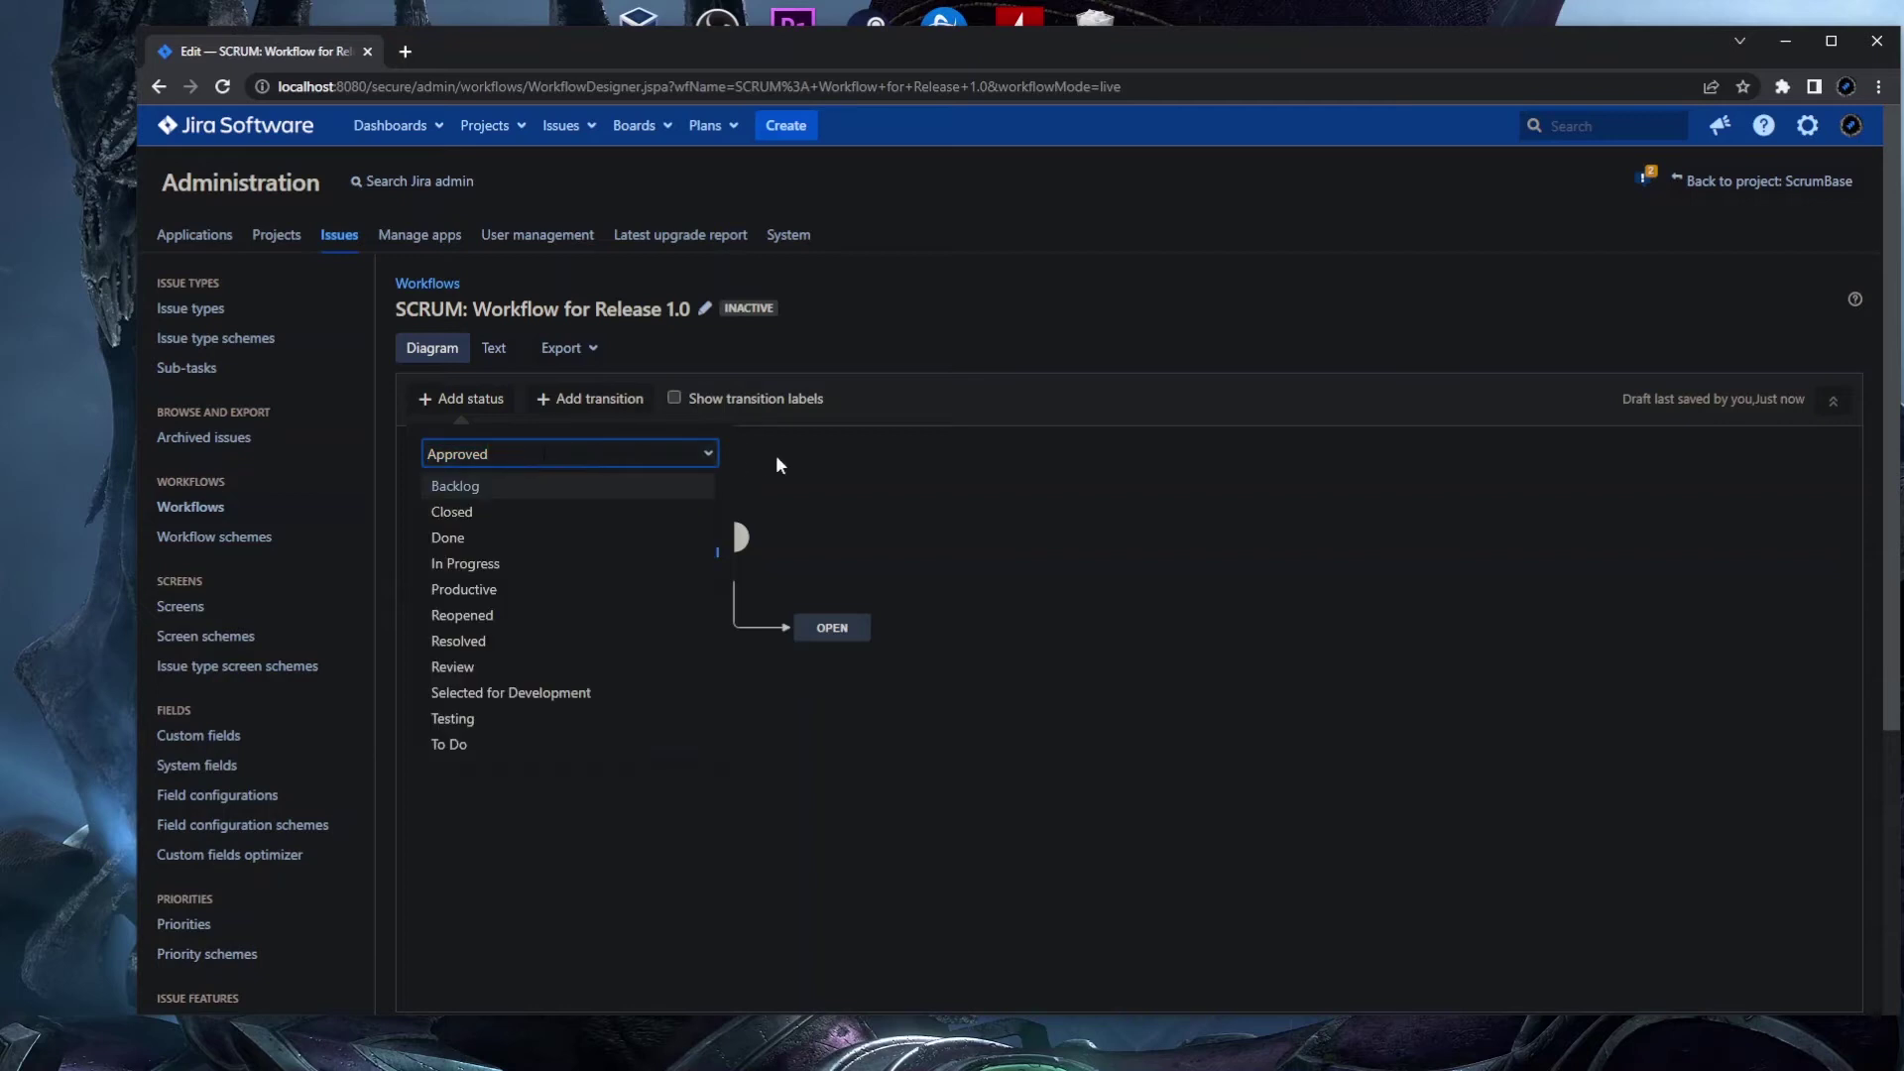
pyautogui.click(723, 431)
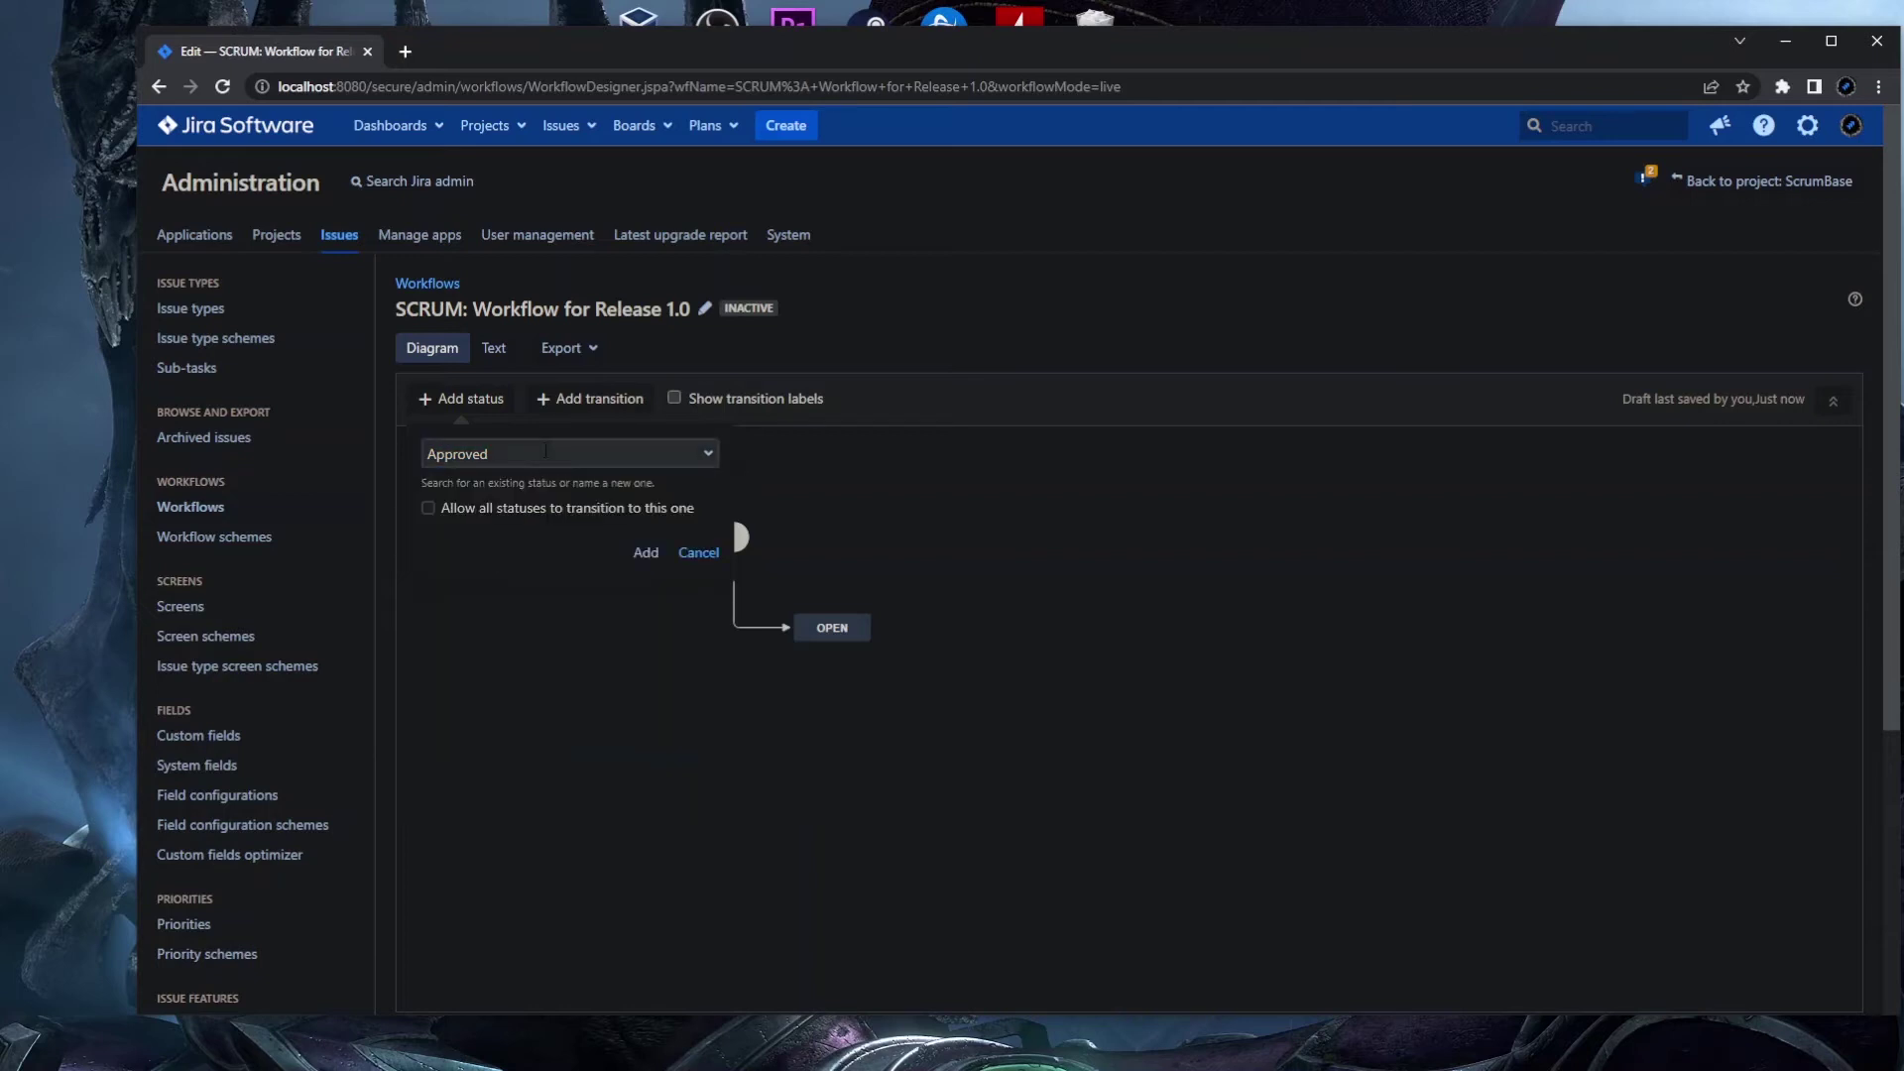
pyautogui.click(641, 554)
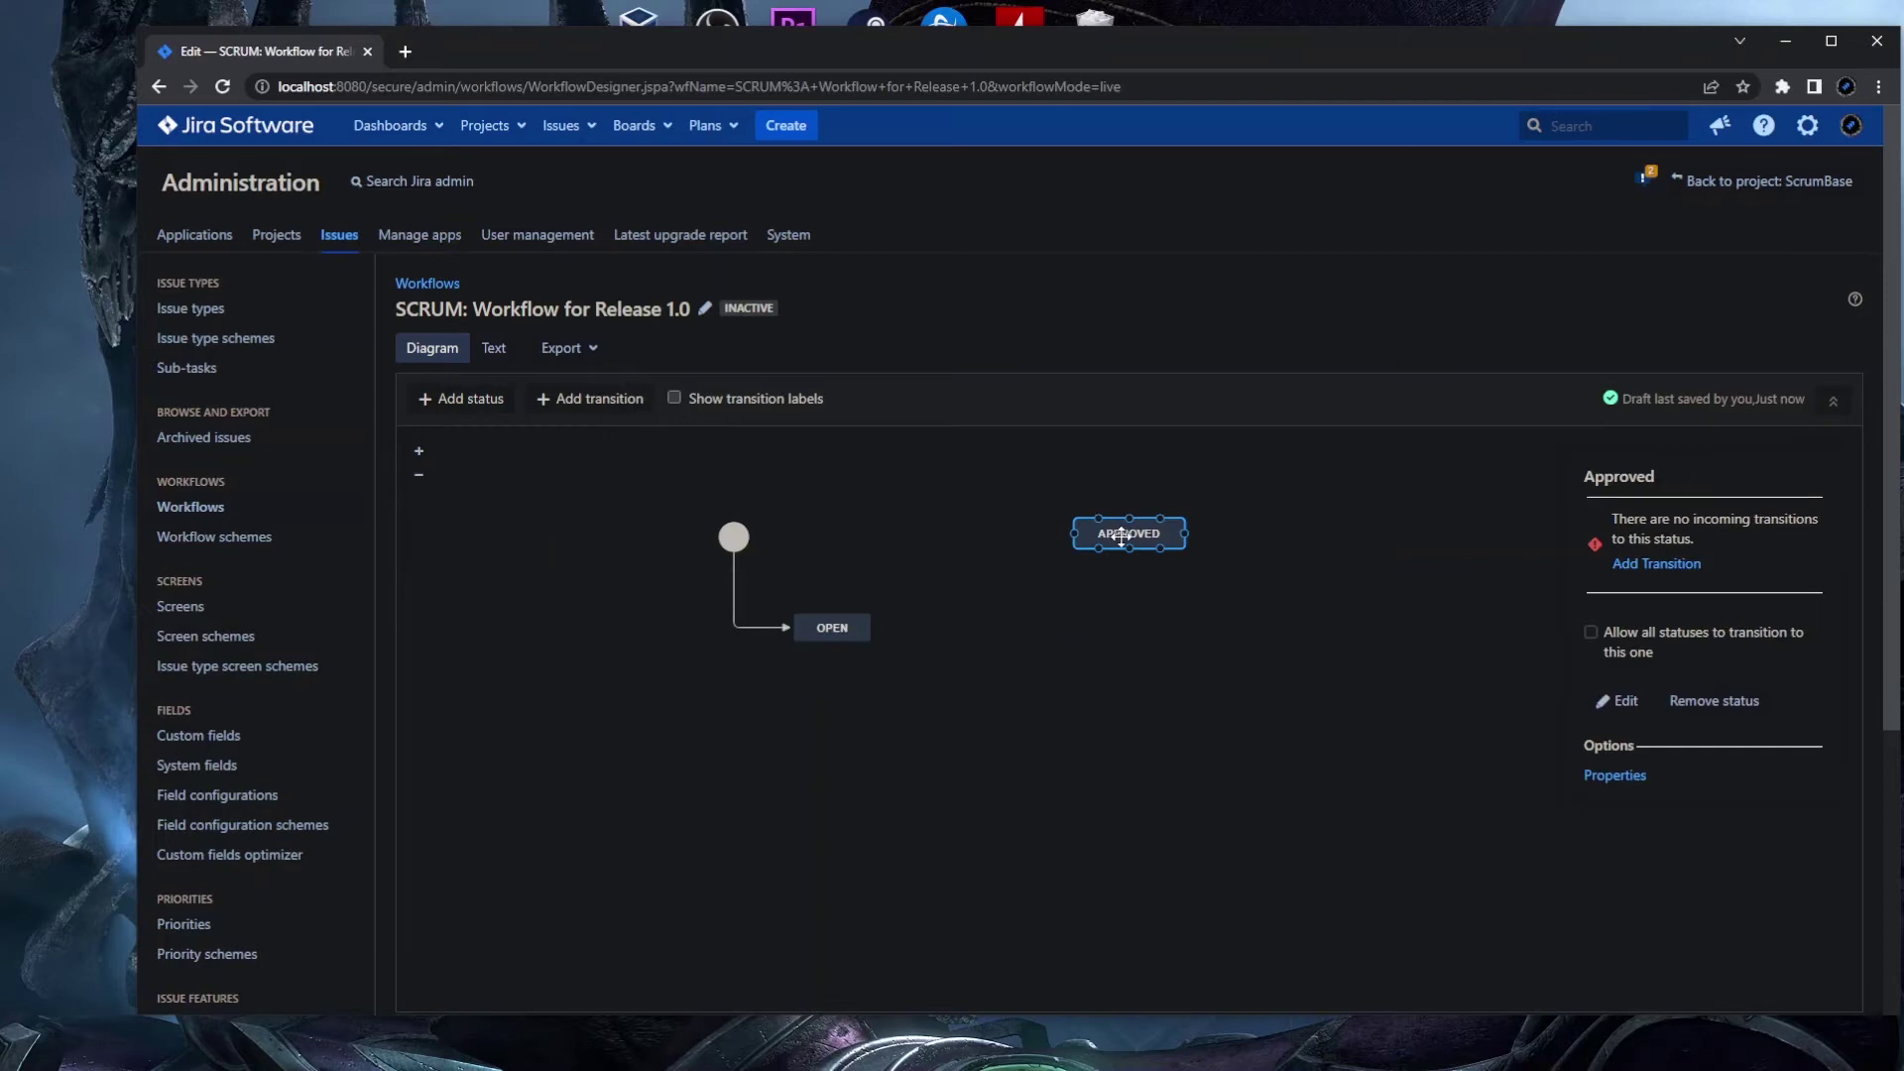
pyautogui.moveTo(1120, 536); pyautogui.dragTo(924, 697)
pyautogui.click(992, 710)
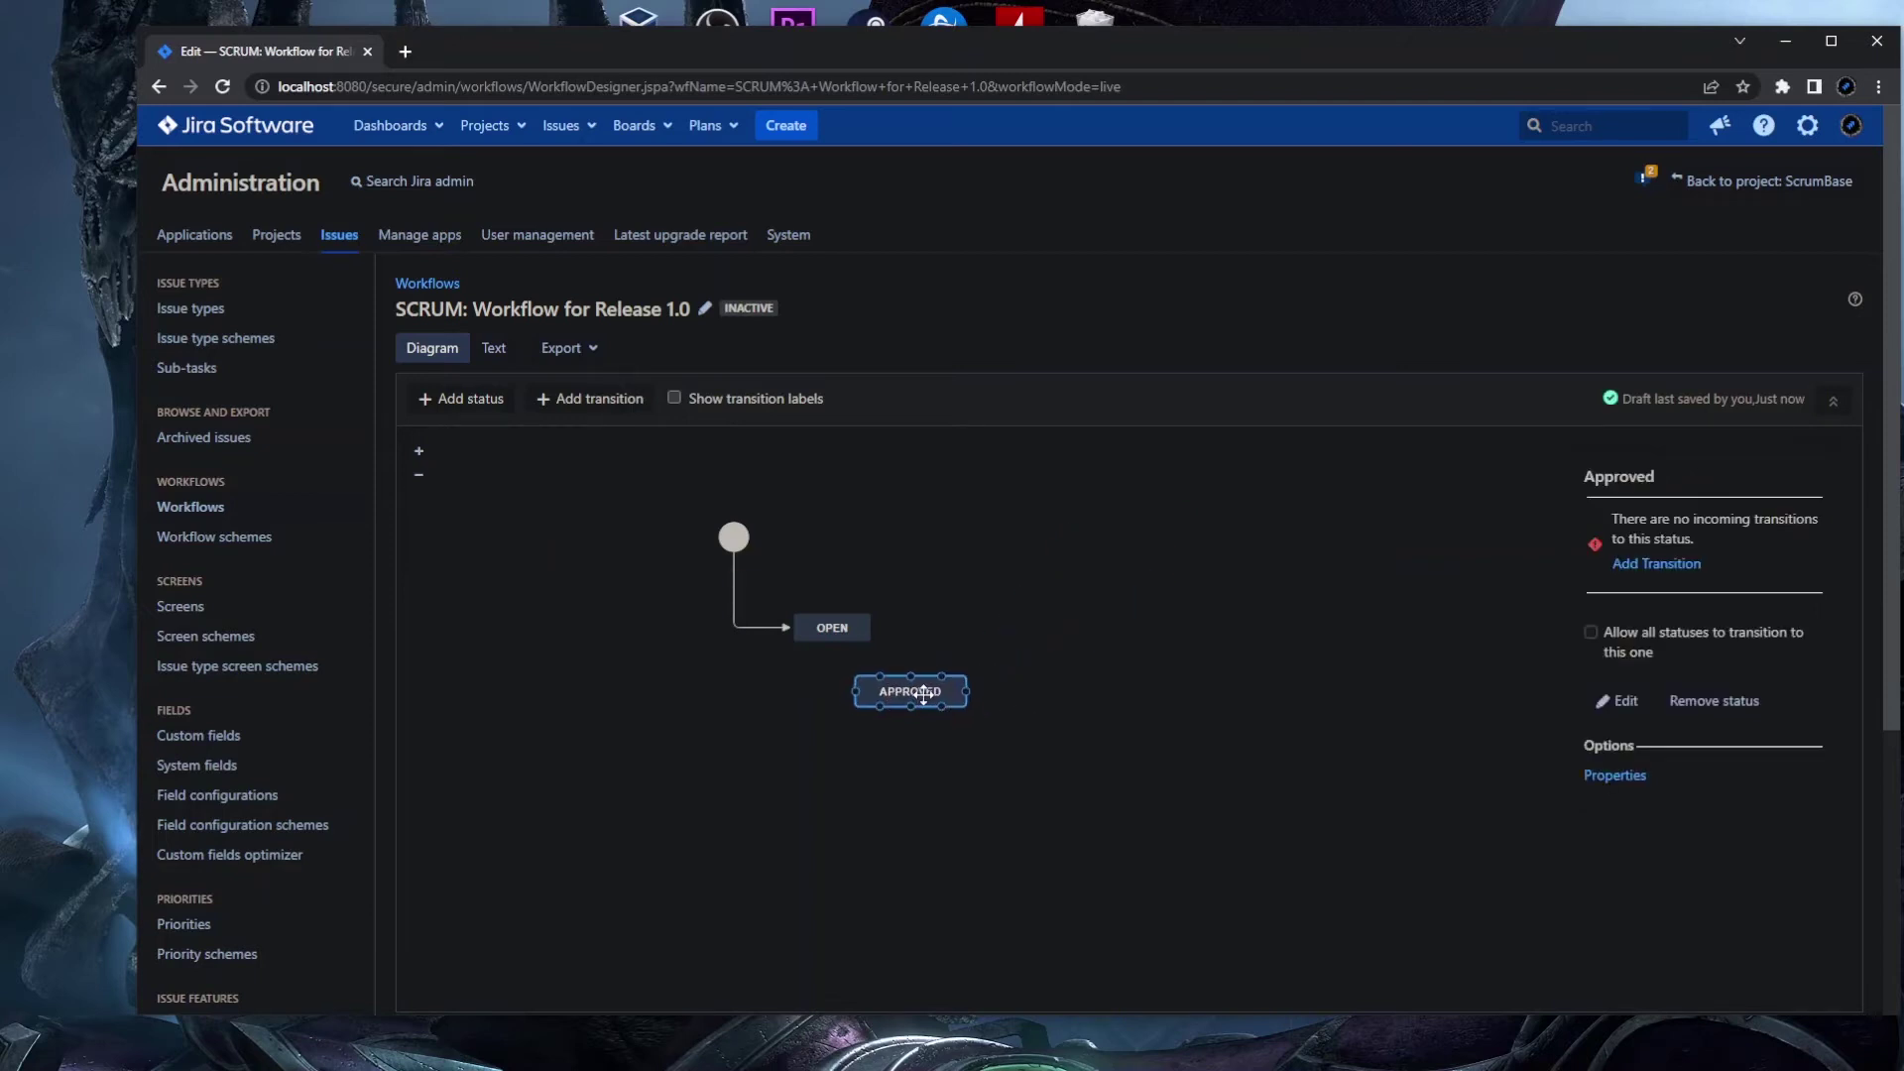
pyautogui.click(948, 783)
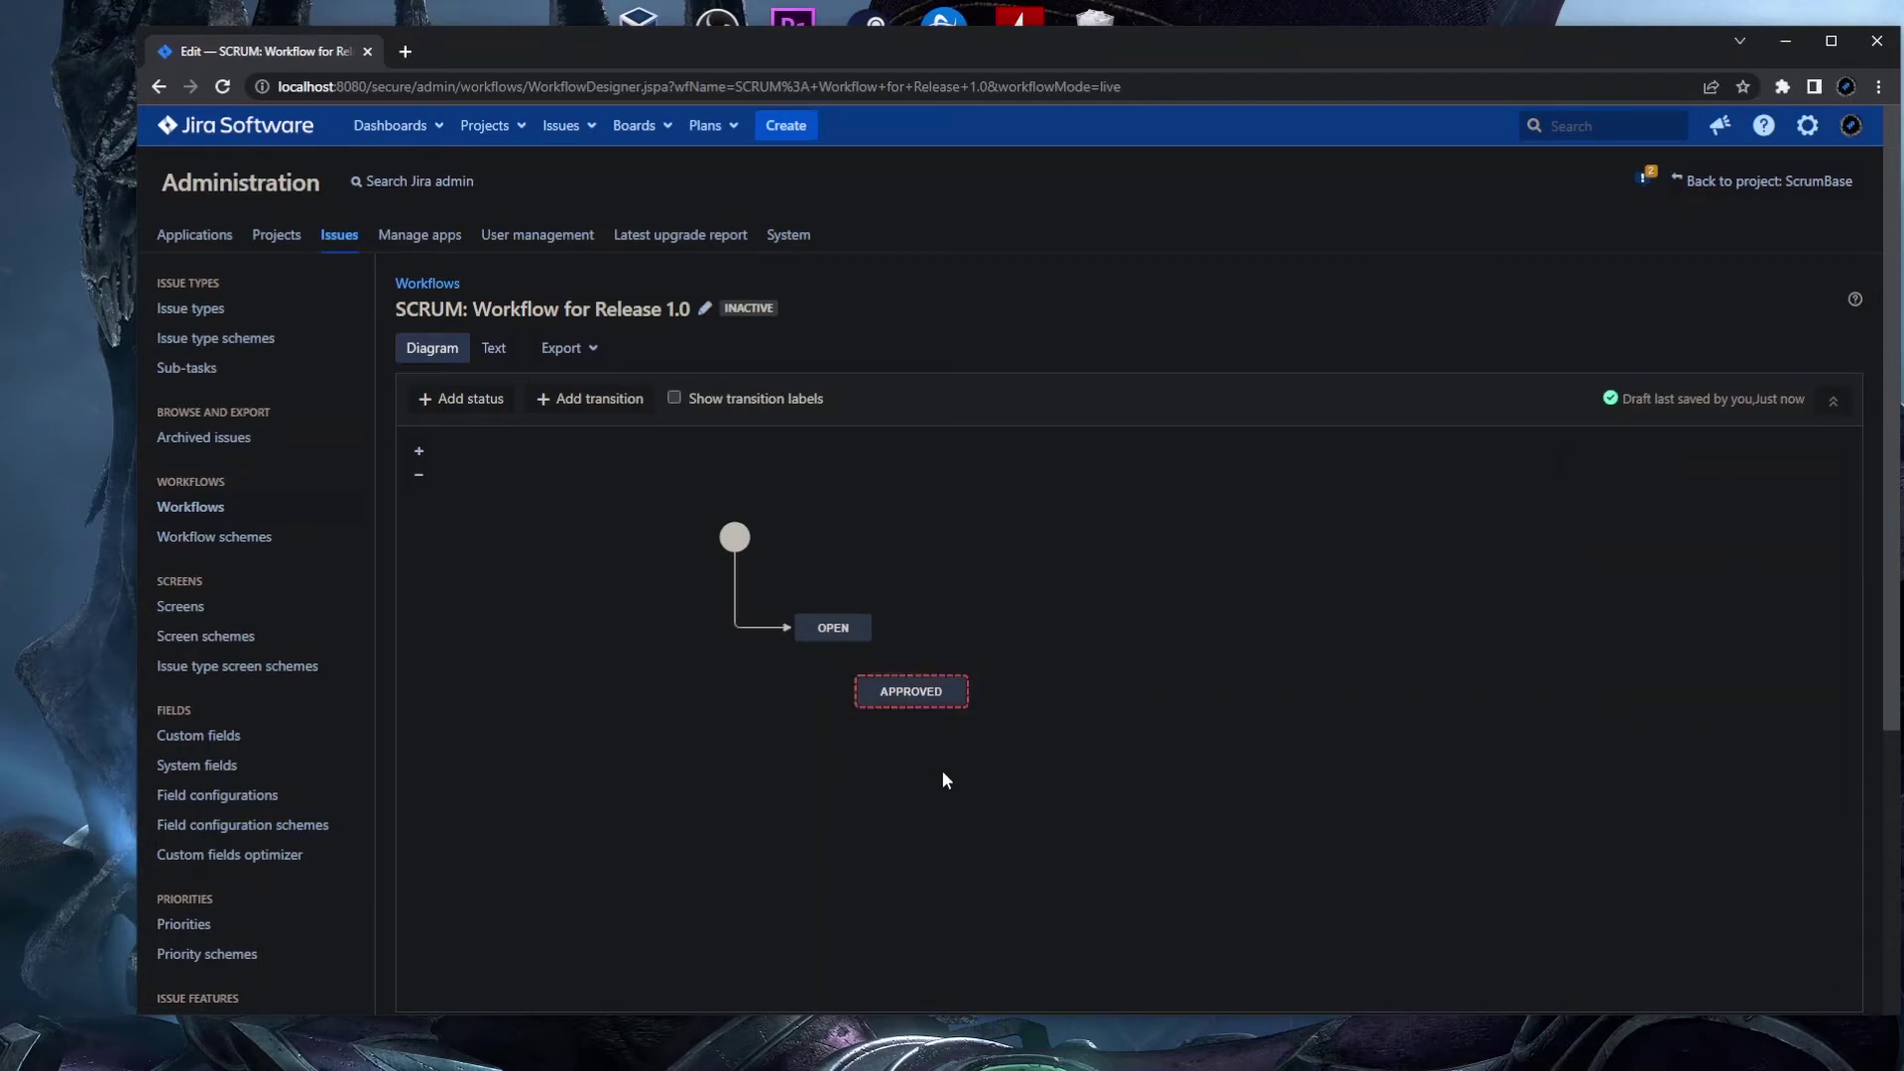
# - Add the existing In Progress status to the workflow and place it diagonally below Approved
pyautogui.moveTo(941, 694)
pyautogui.click(473, 408)
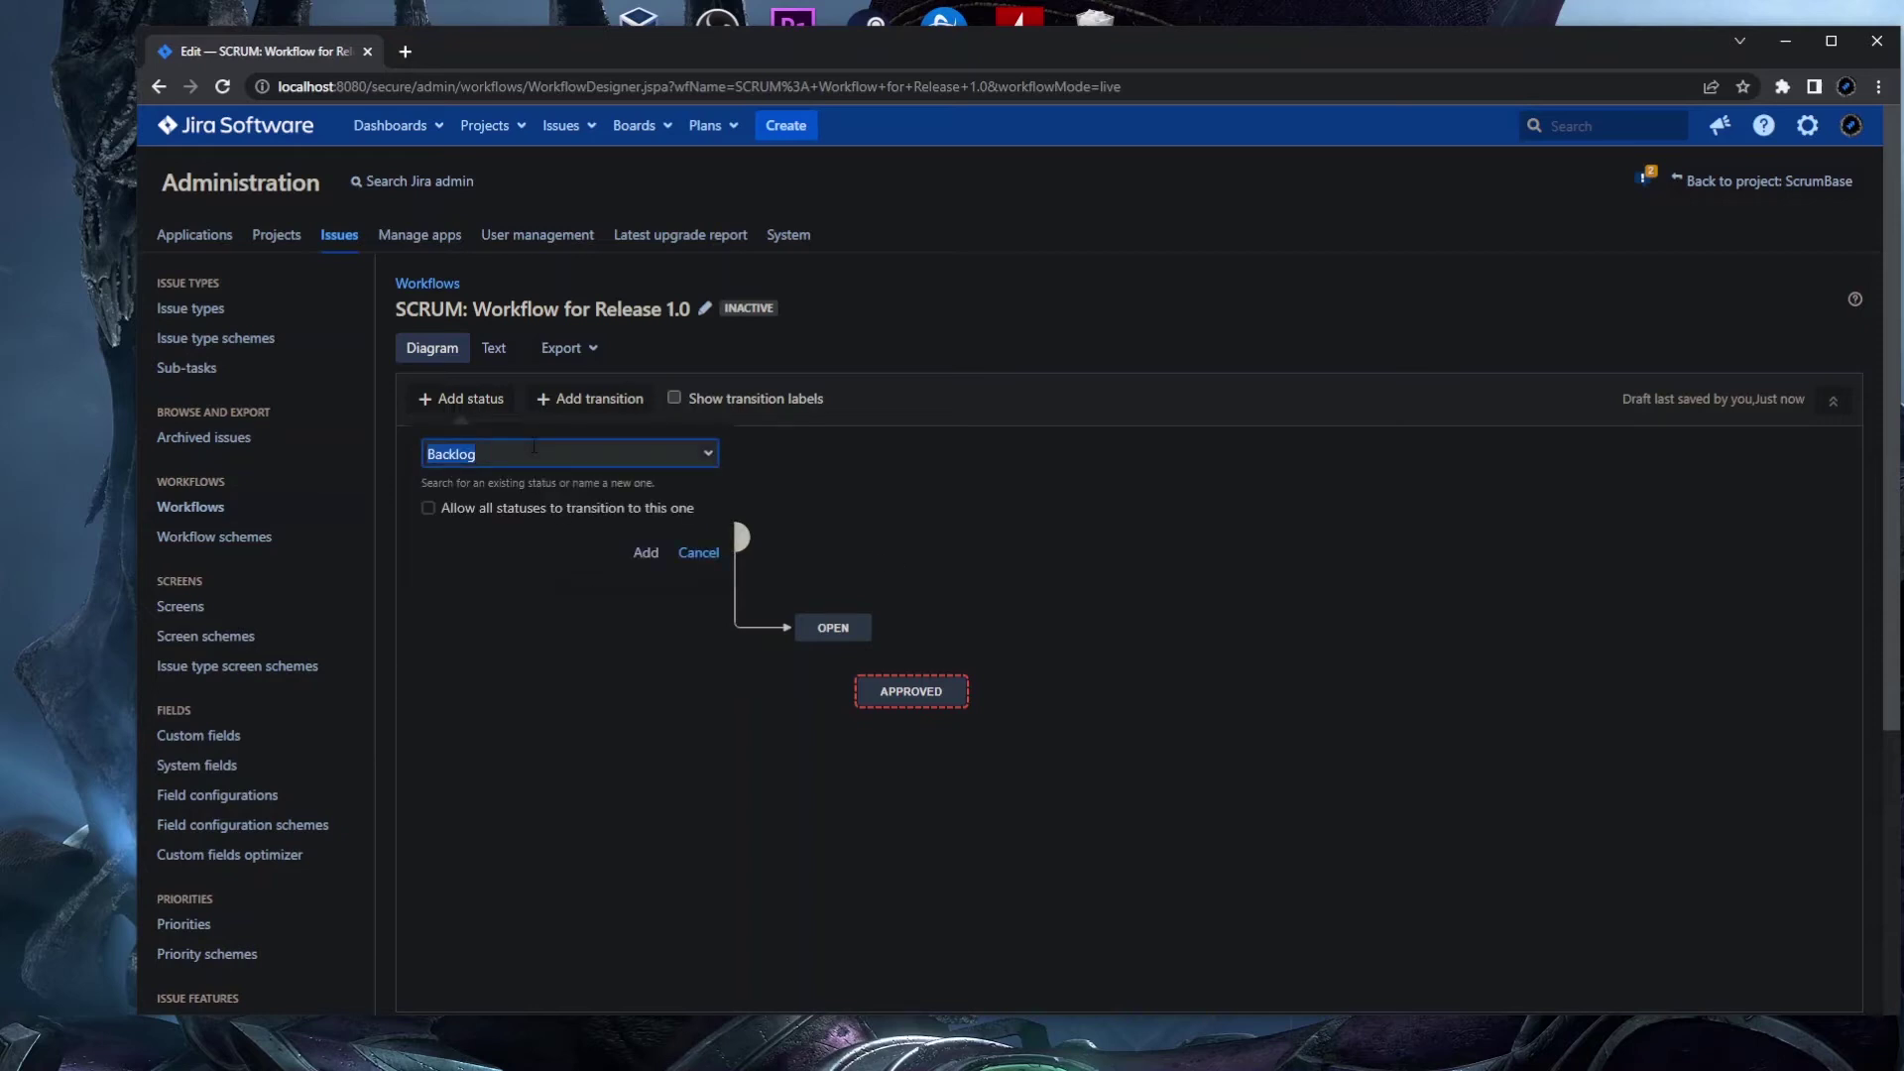
pyautogui.write('In')
pyautogui.click(501, 488)
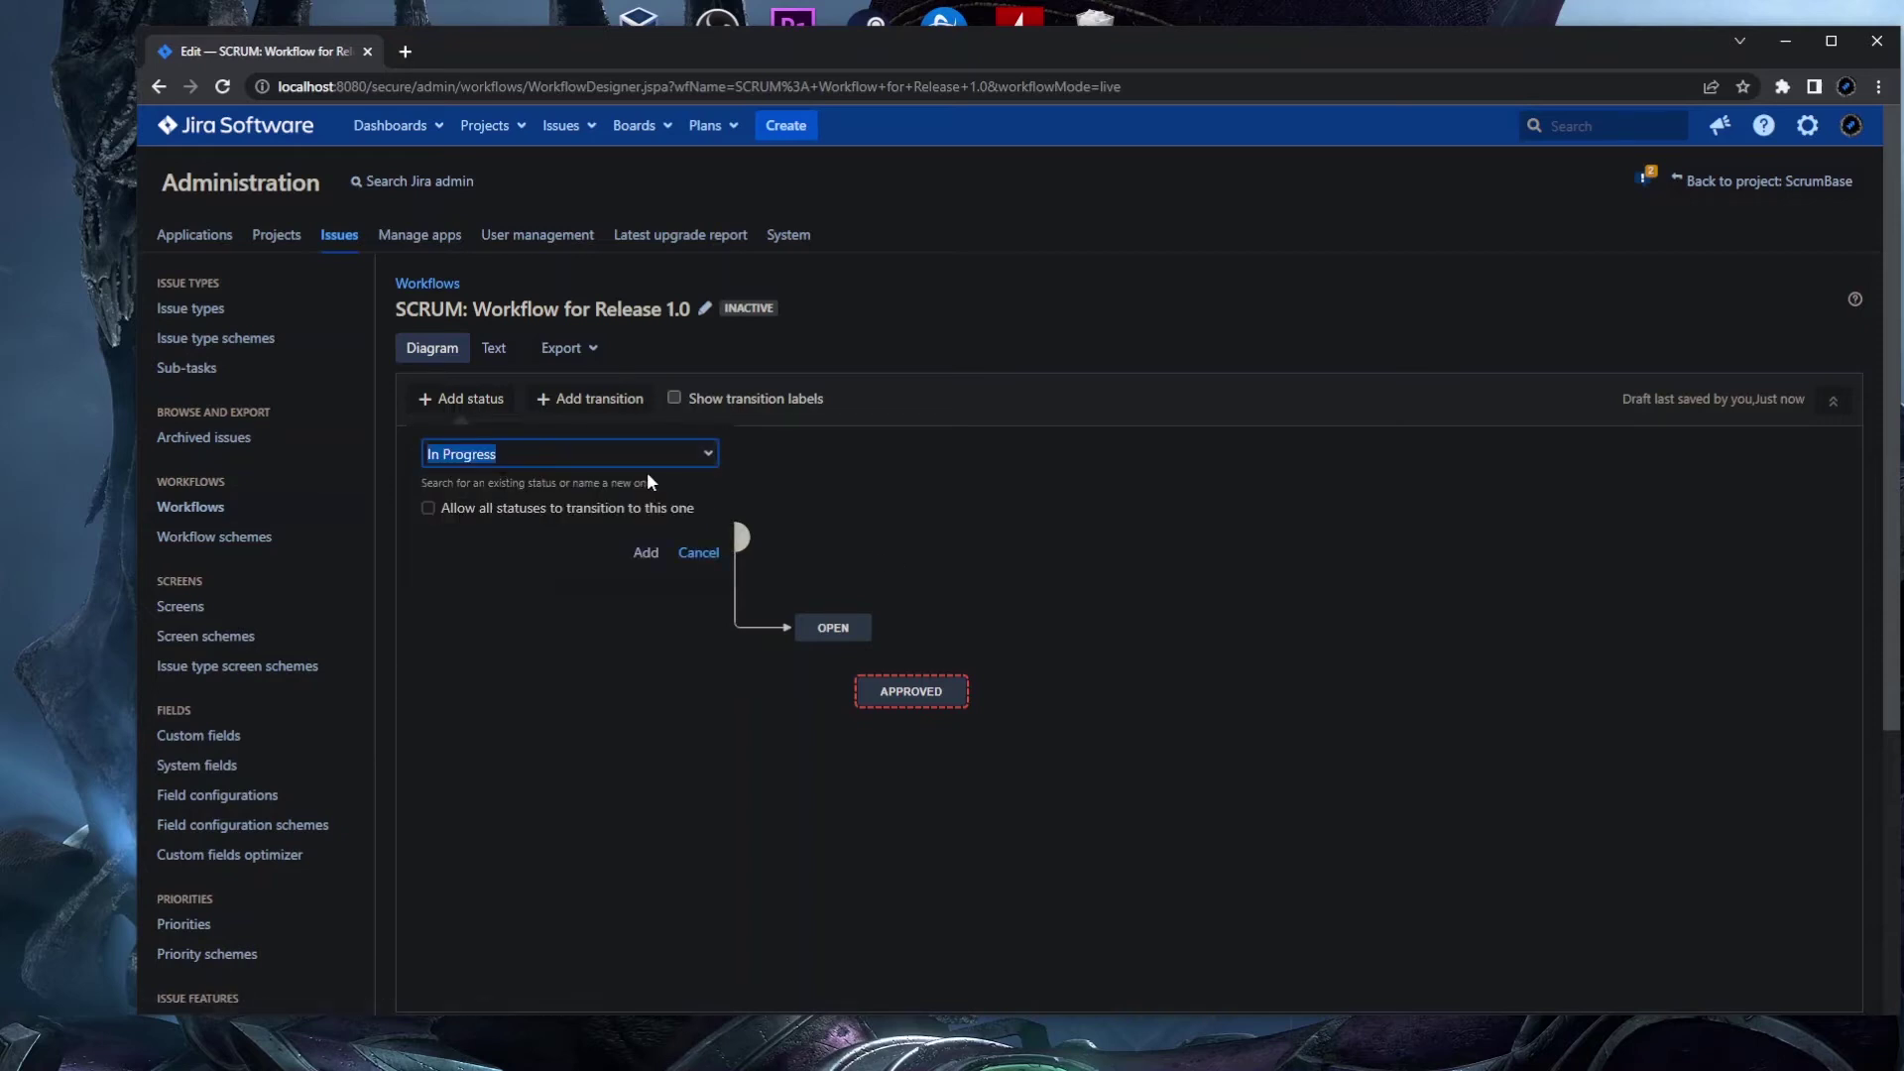
pyautogui.click(645, 553)
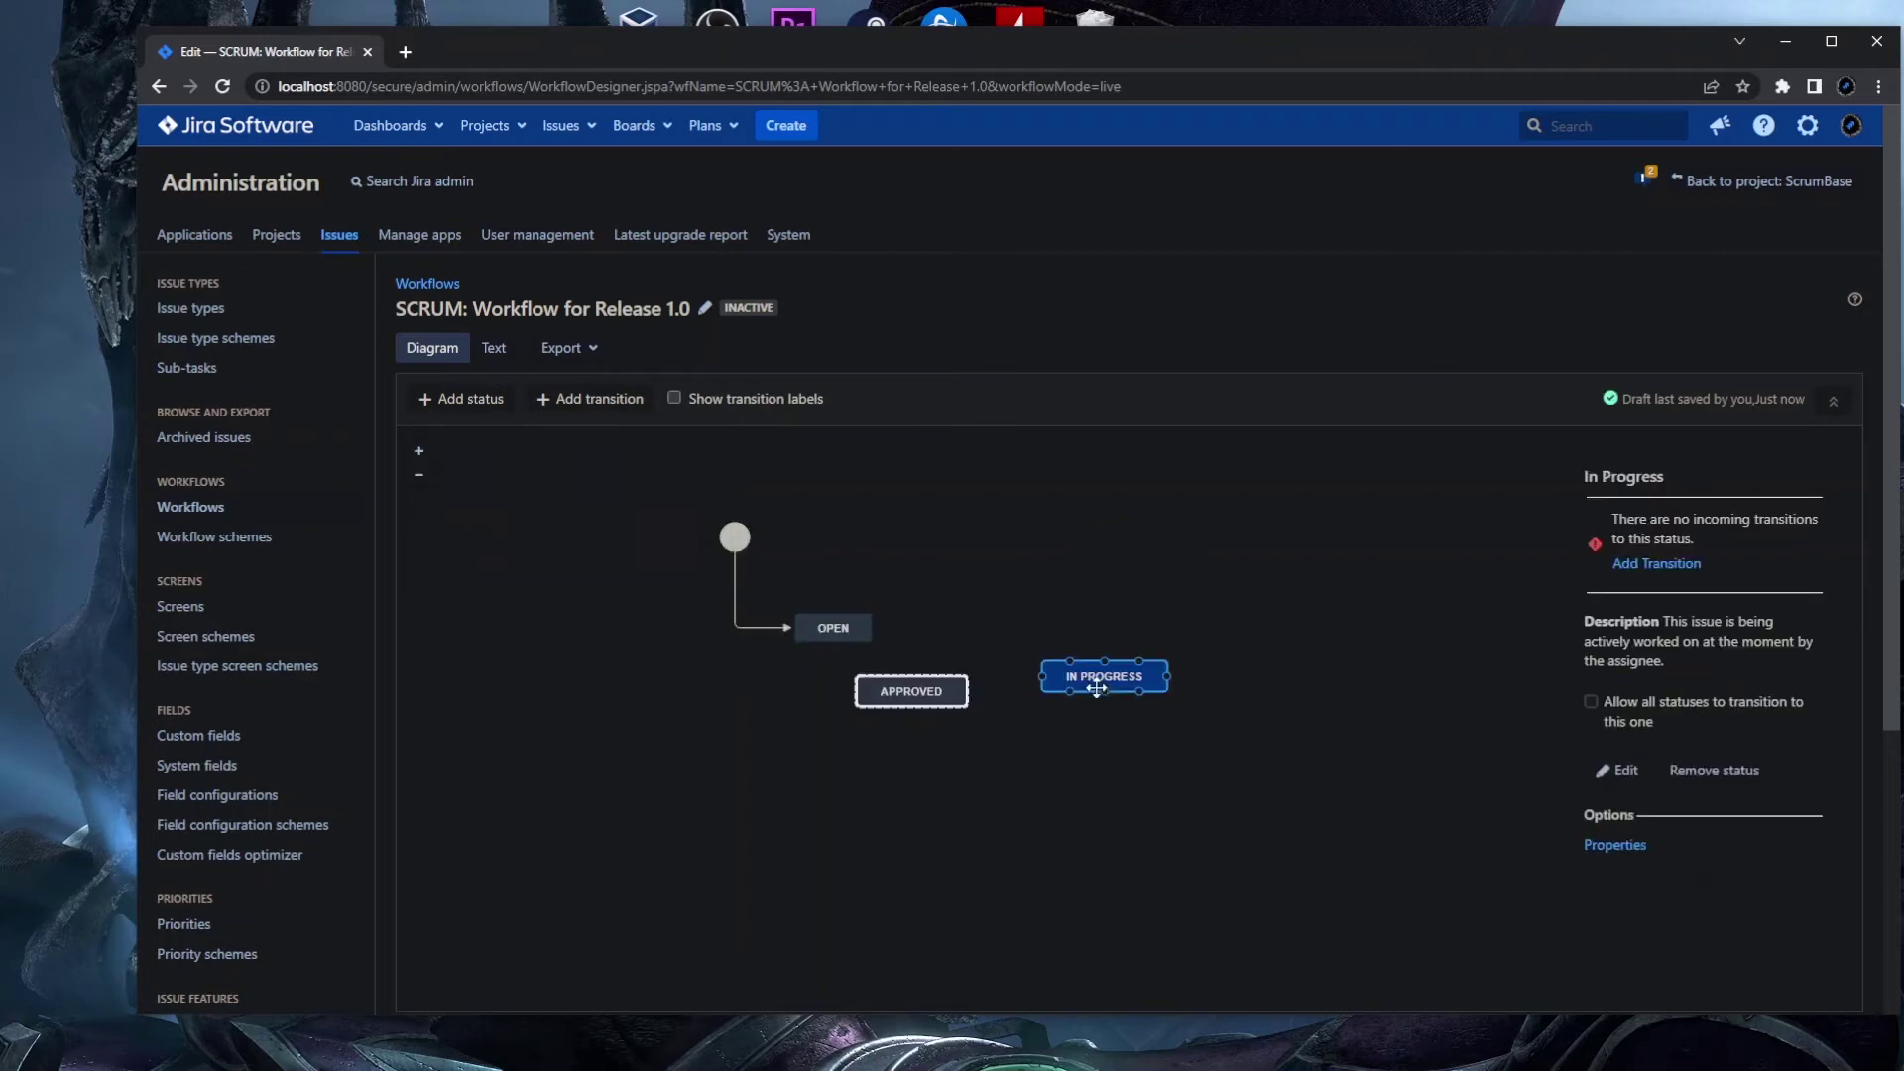
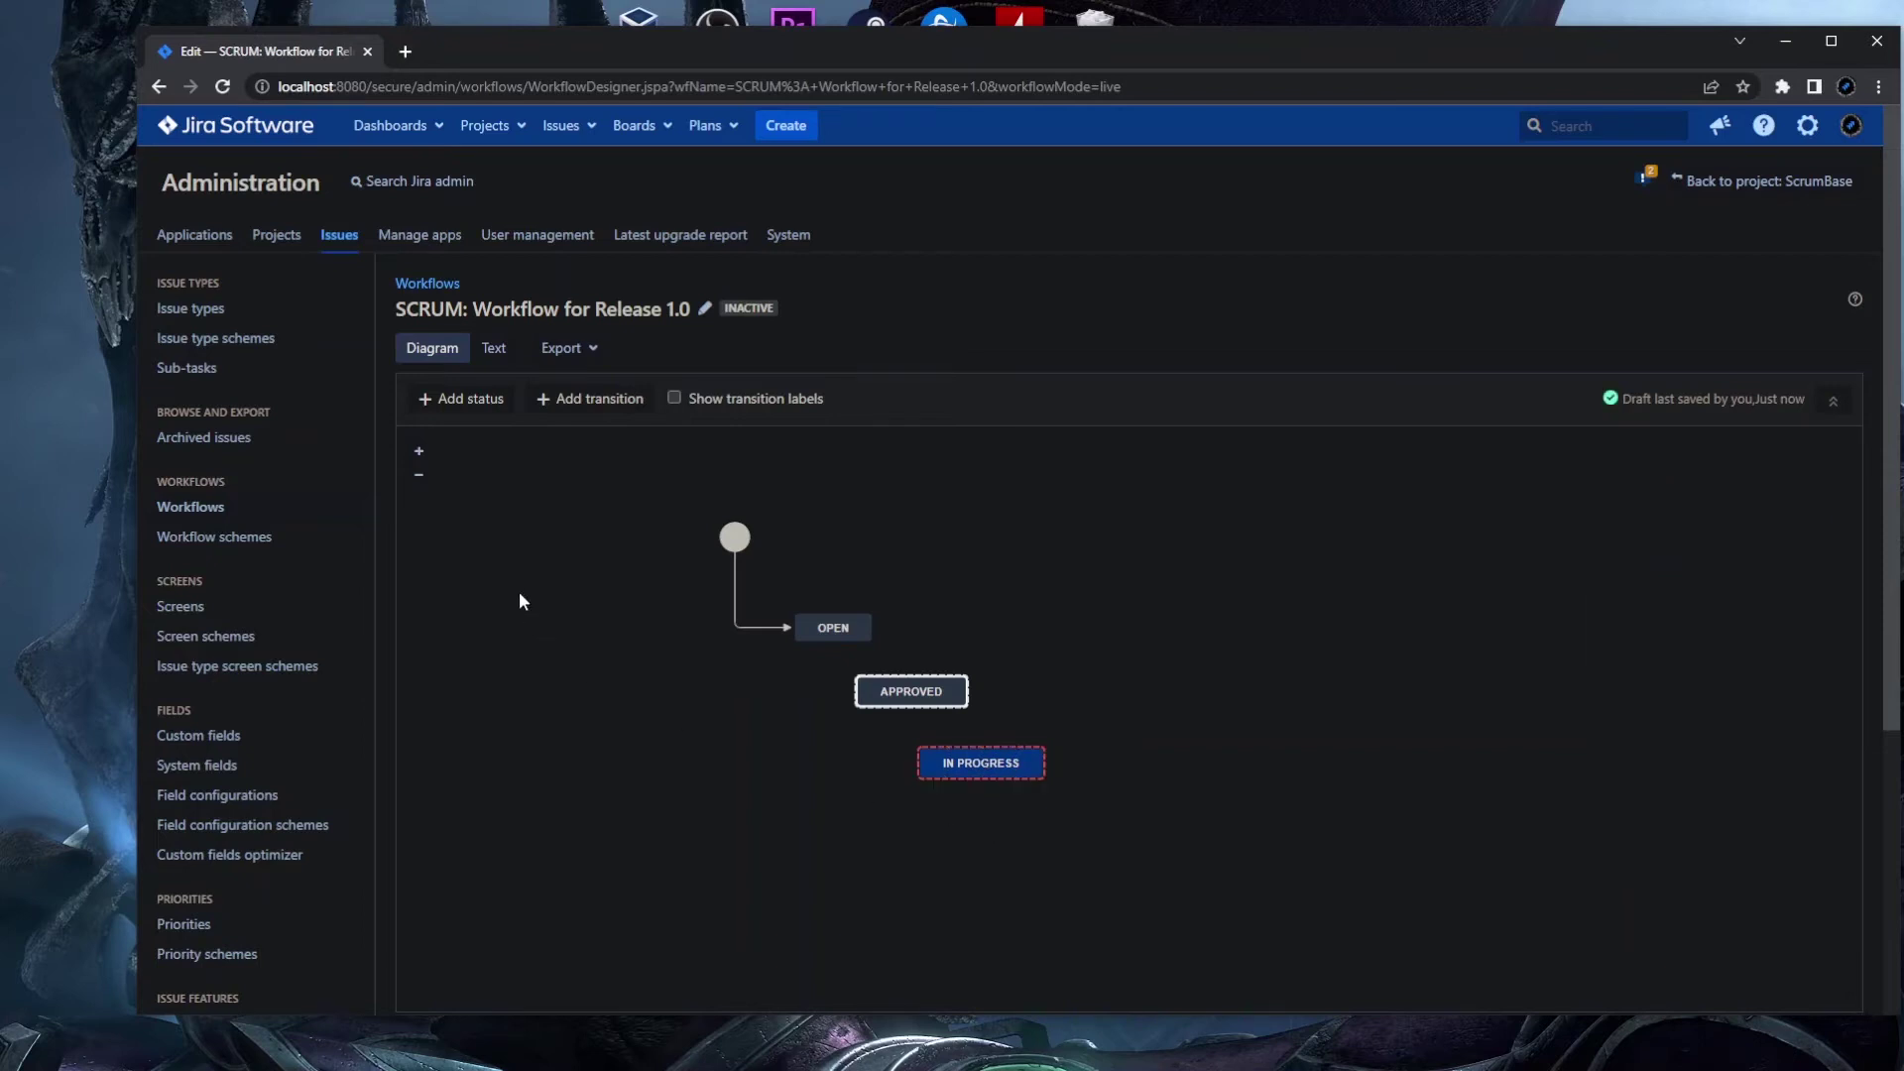
# - Create a new status named Deploy in the In Progress category and place it beside the In Progress status
pyautogui.click(476, 401)
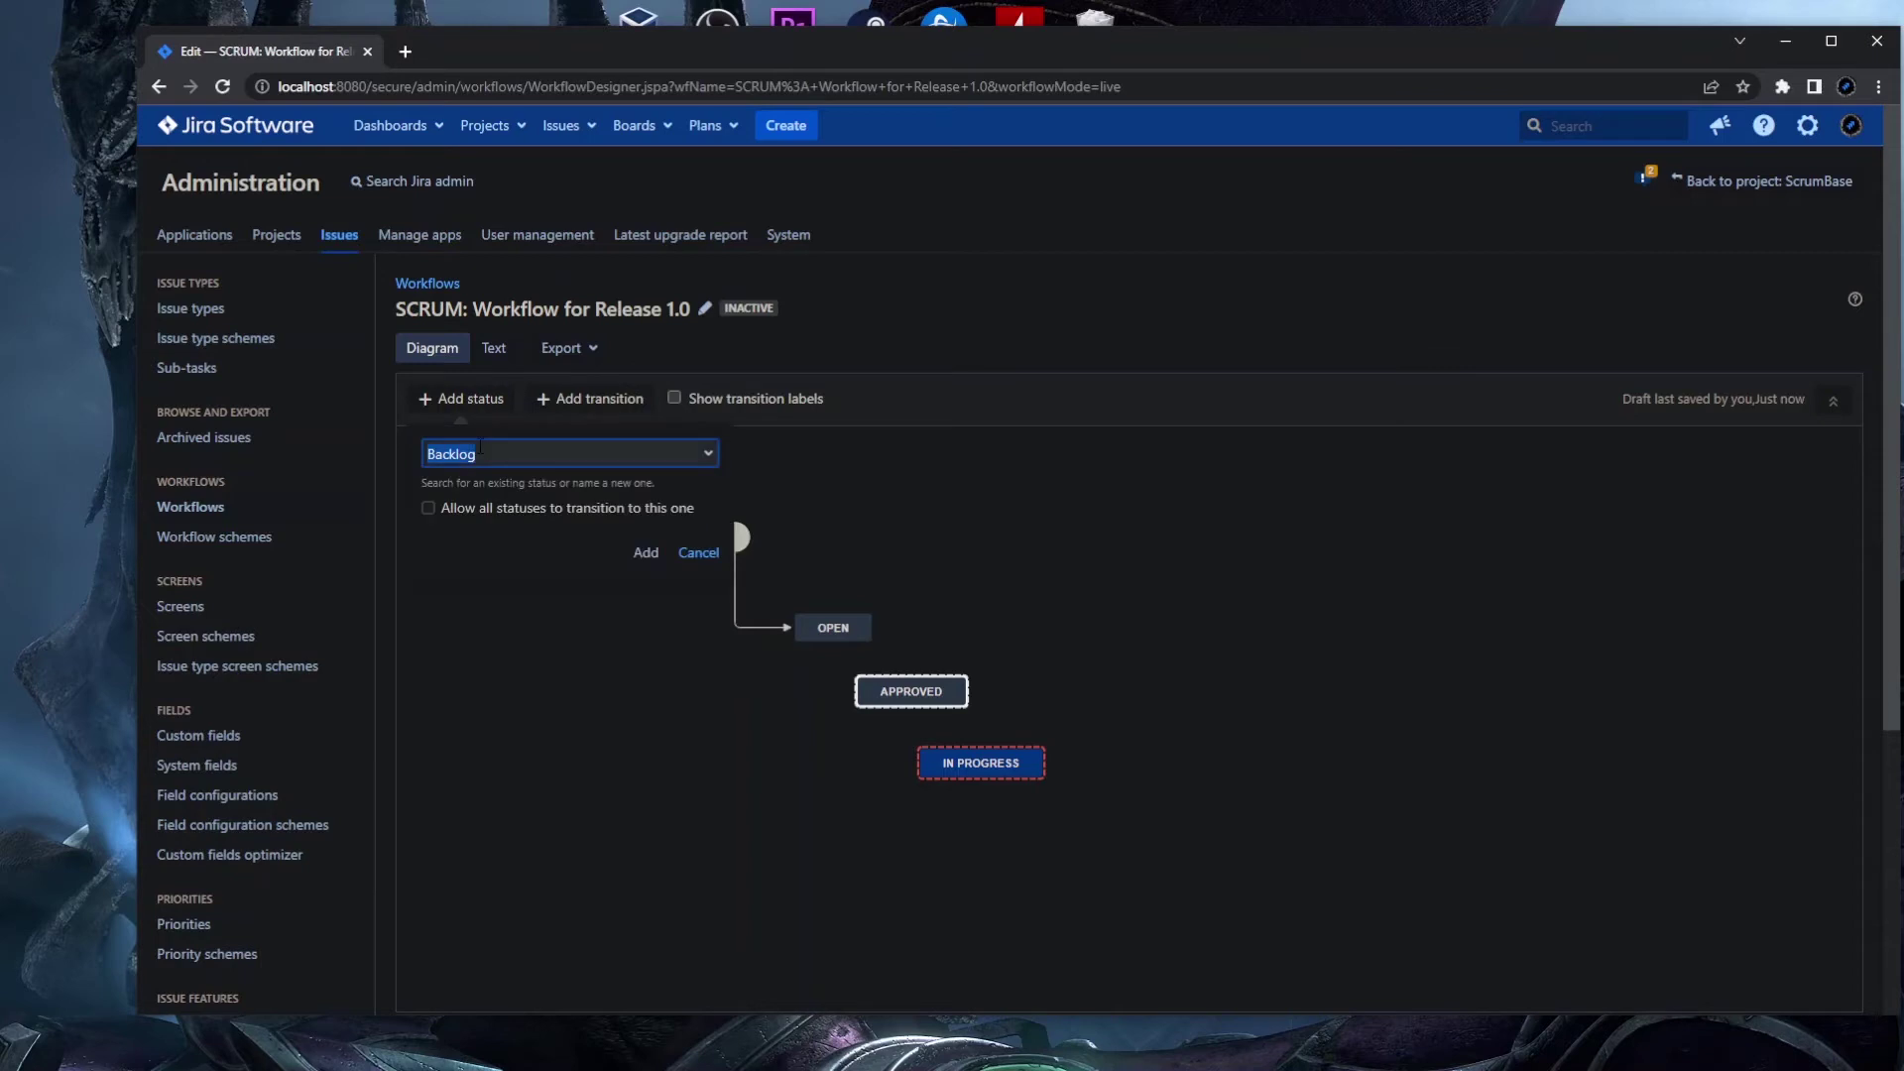
pyautogui.write('Deploy')
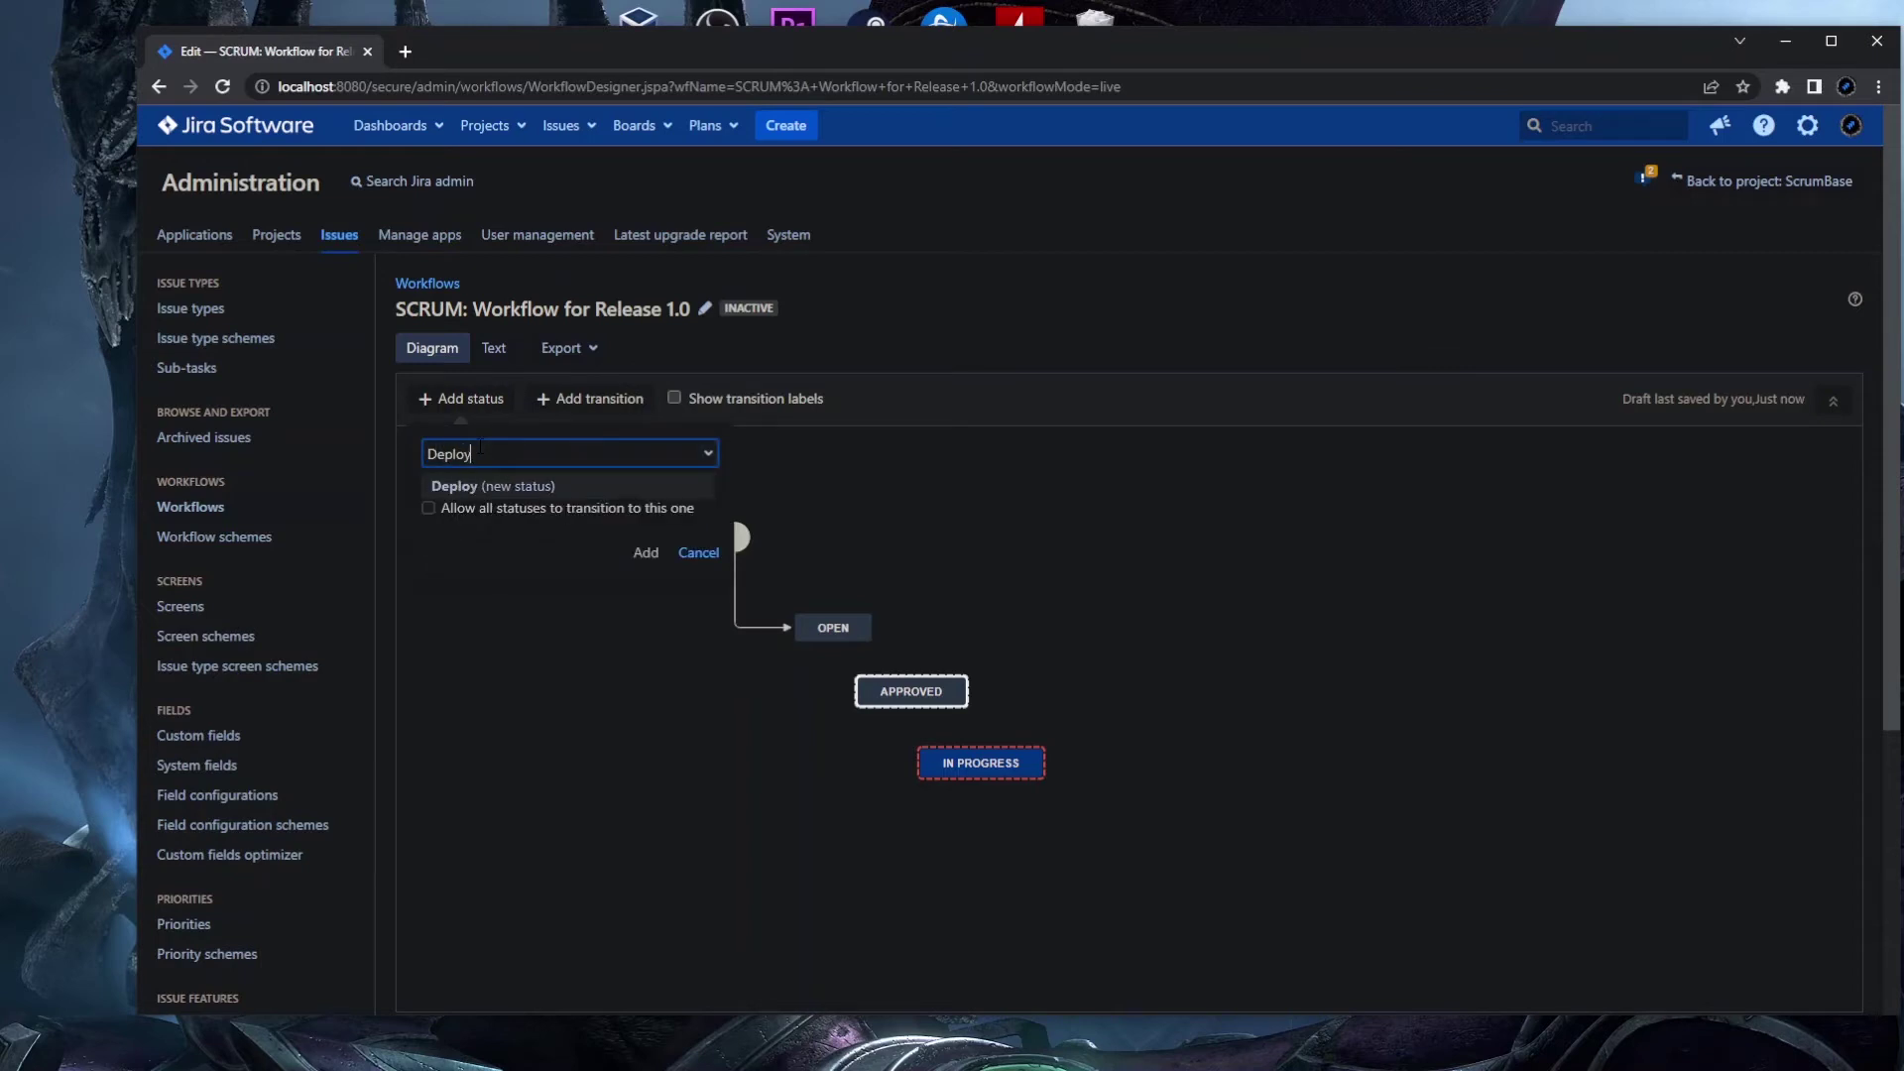
pyautogui.click(501, 491)
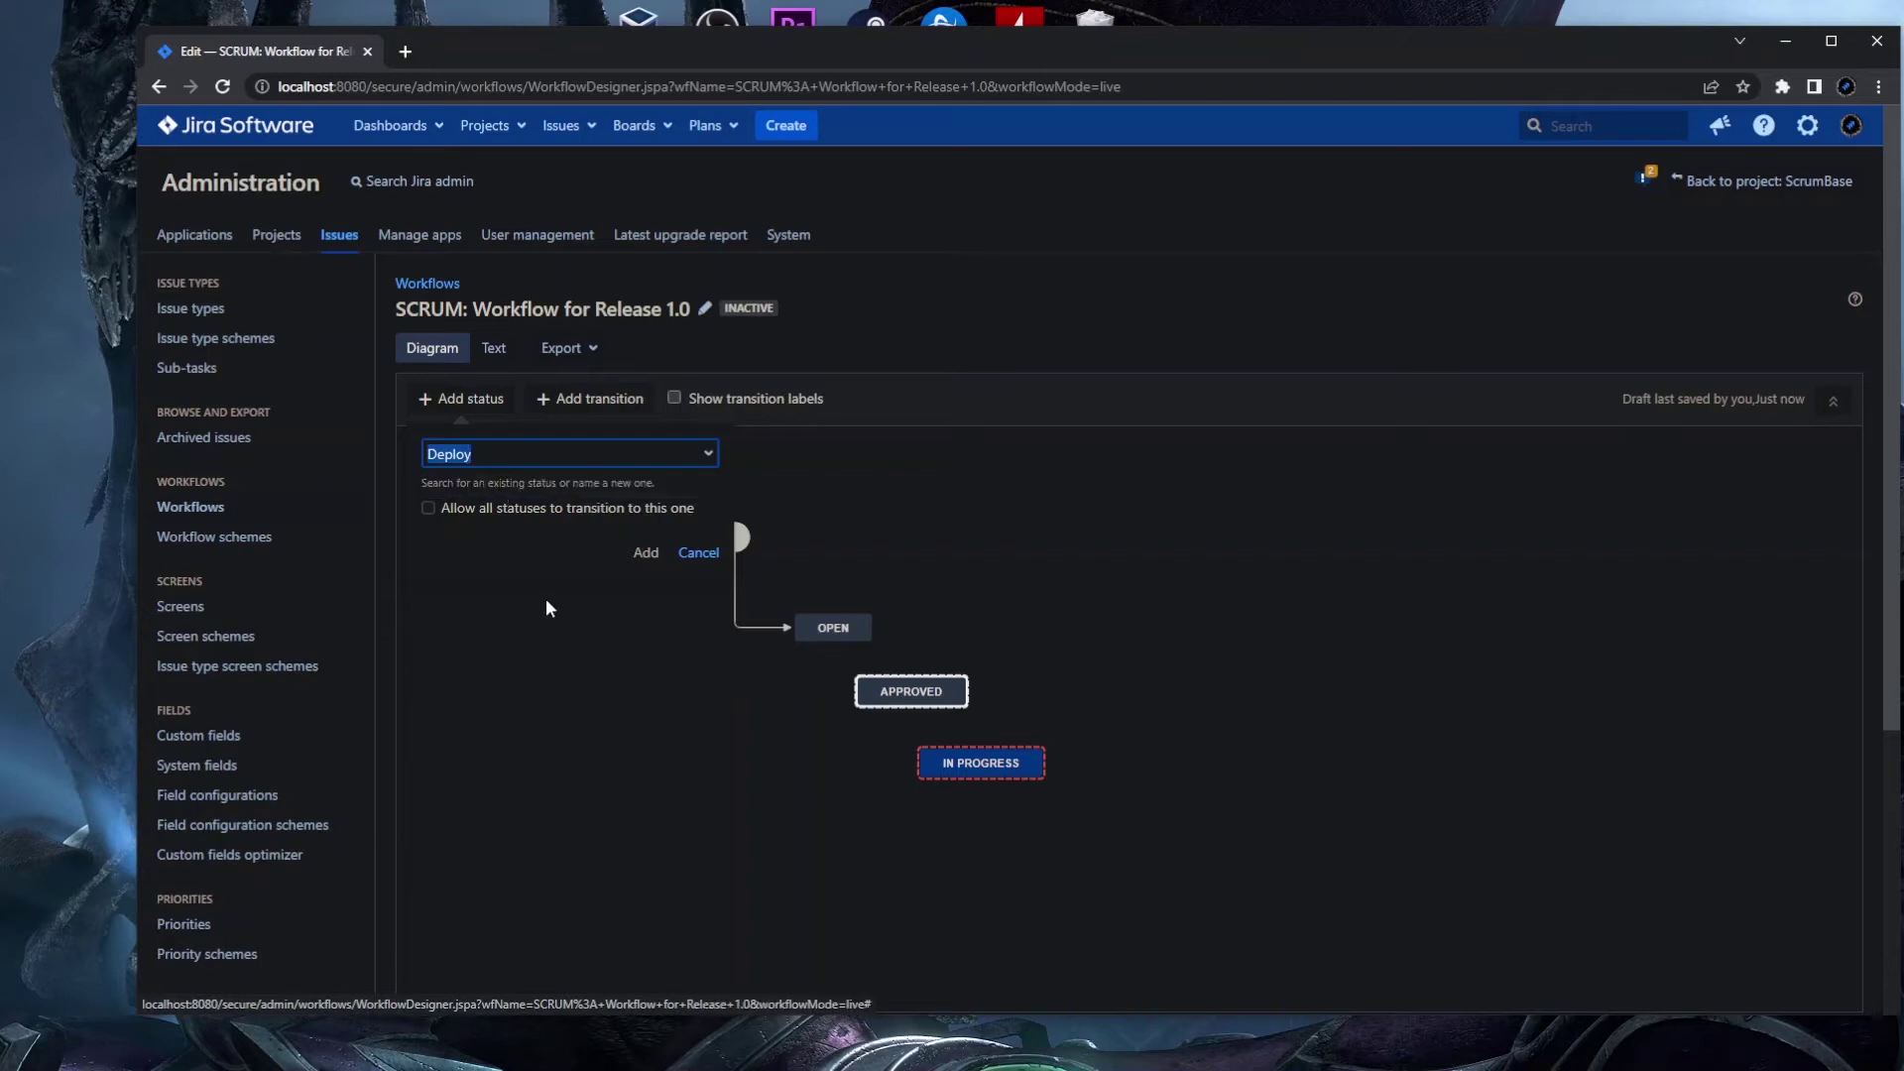
pyautogui.click(645, 555)
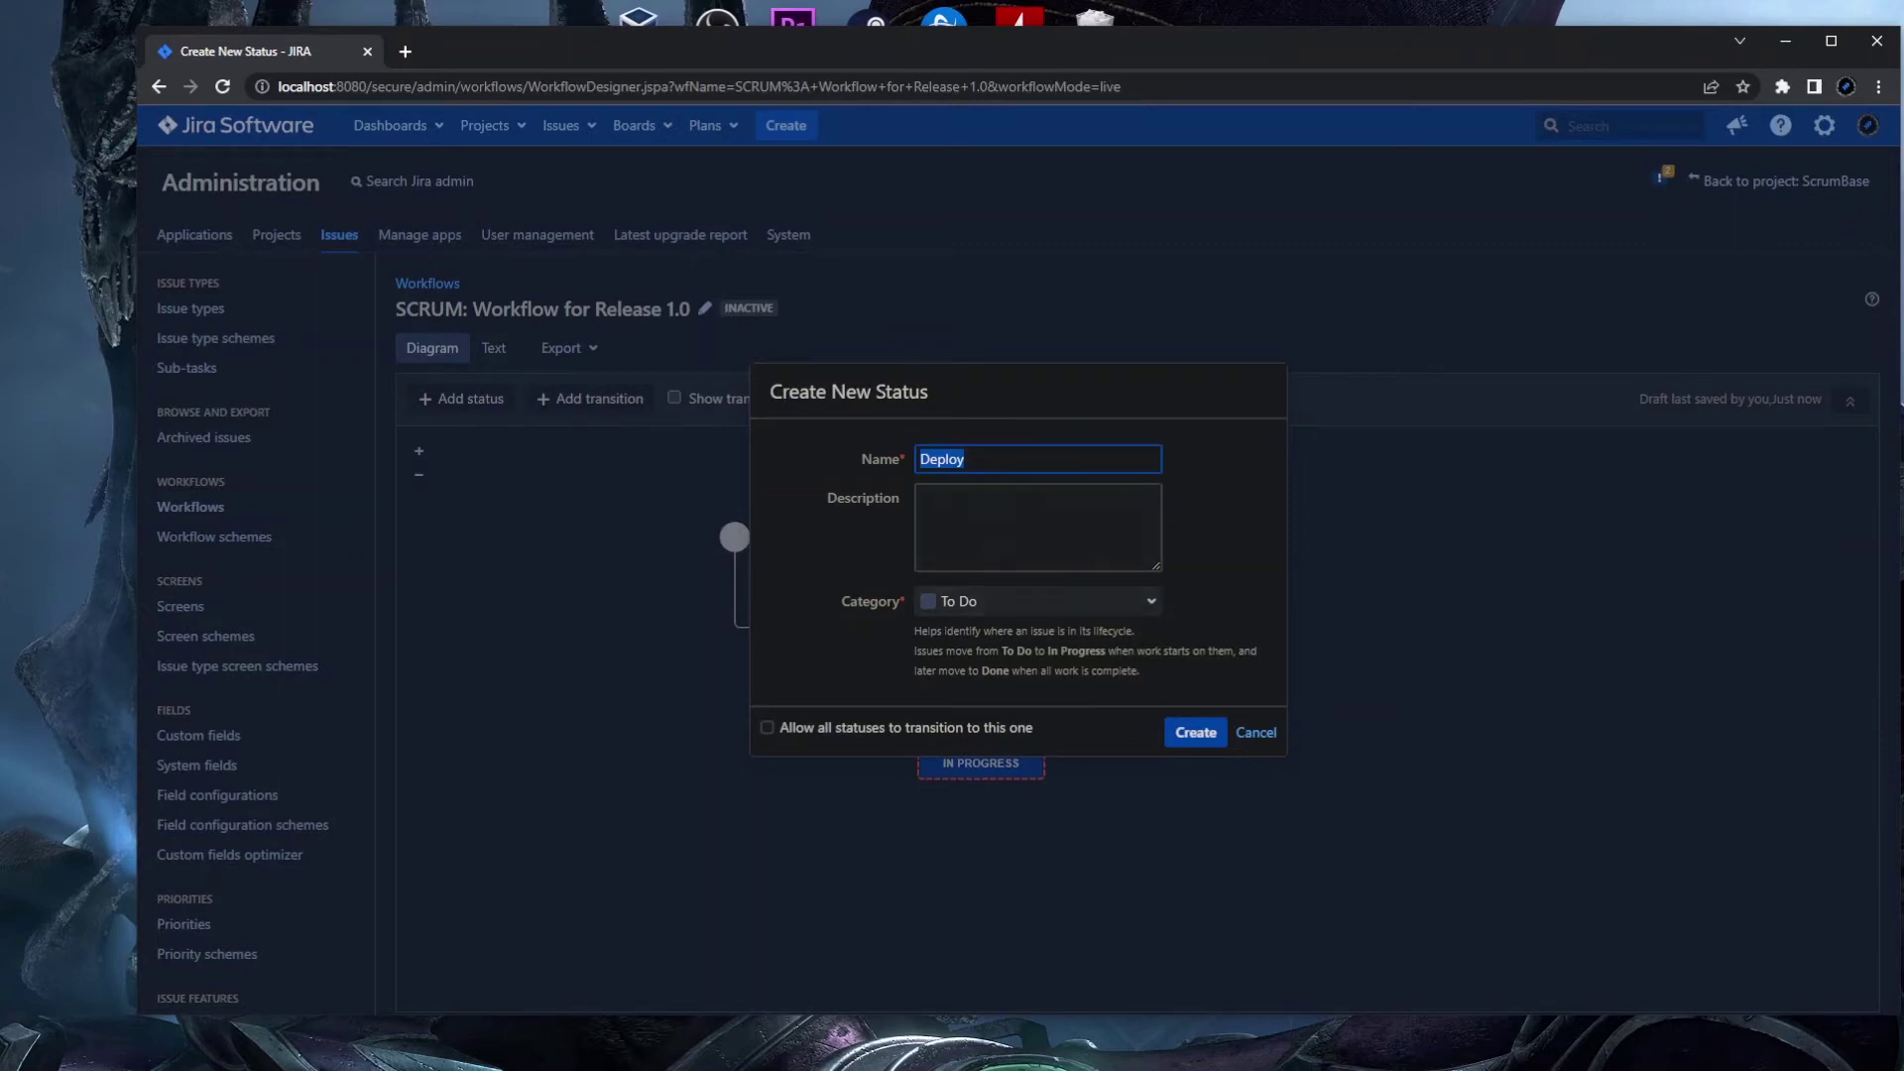
pyautogui.click(1150, 603)
pyautogui.click(999, 636)
pyautogui.click(1196, 732)
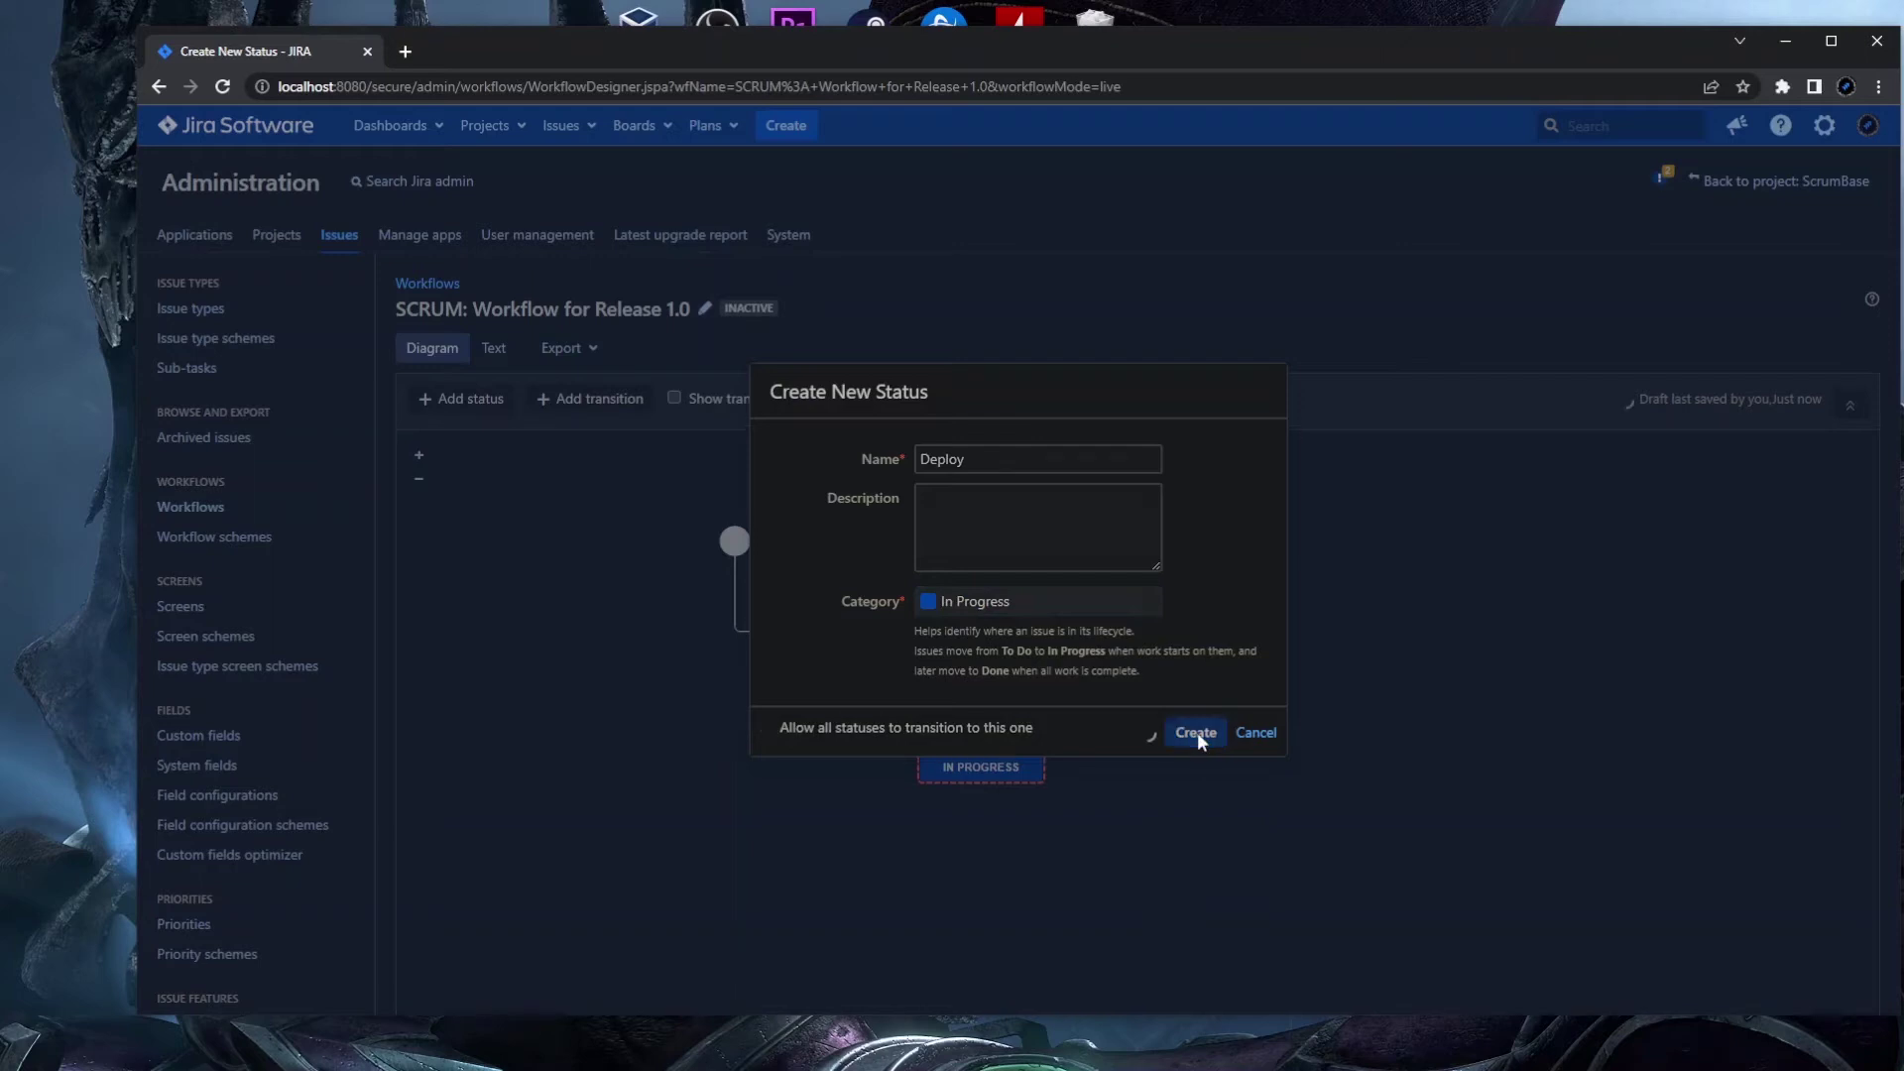
pyautogui.moveTo(1152, 533); pyautogui.dragTo(1165, 763)
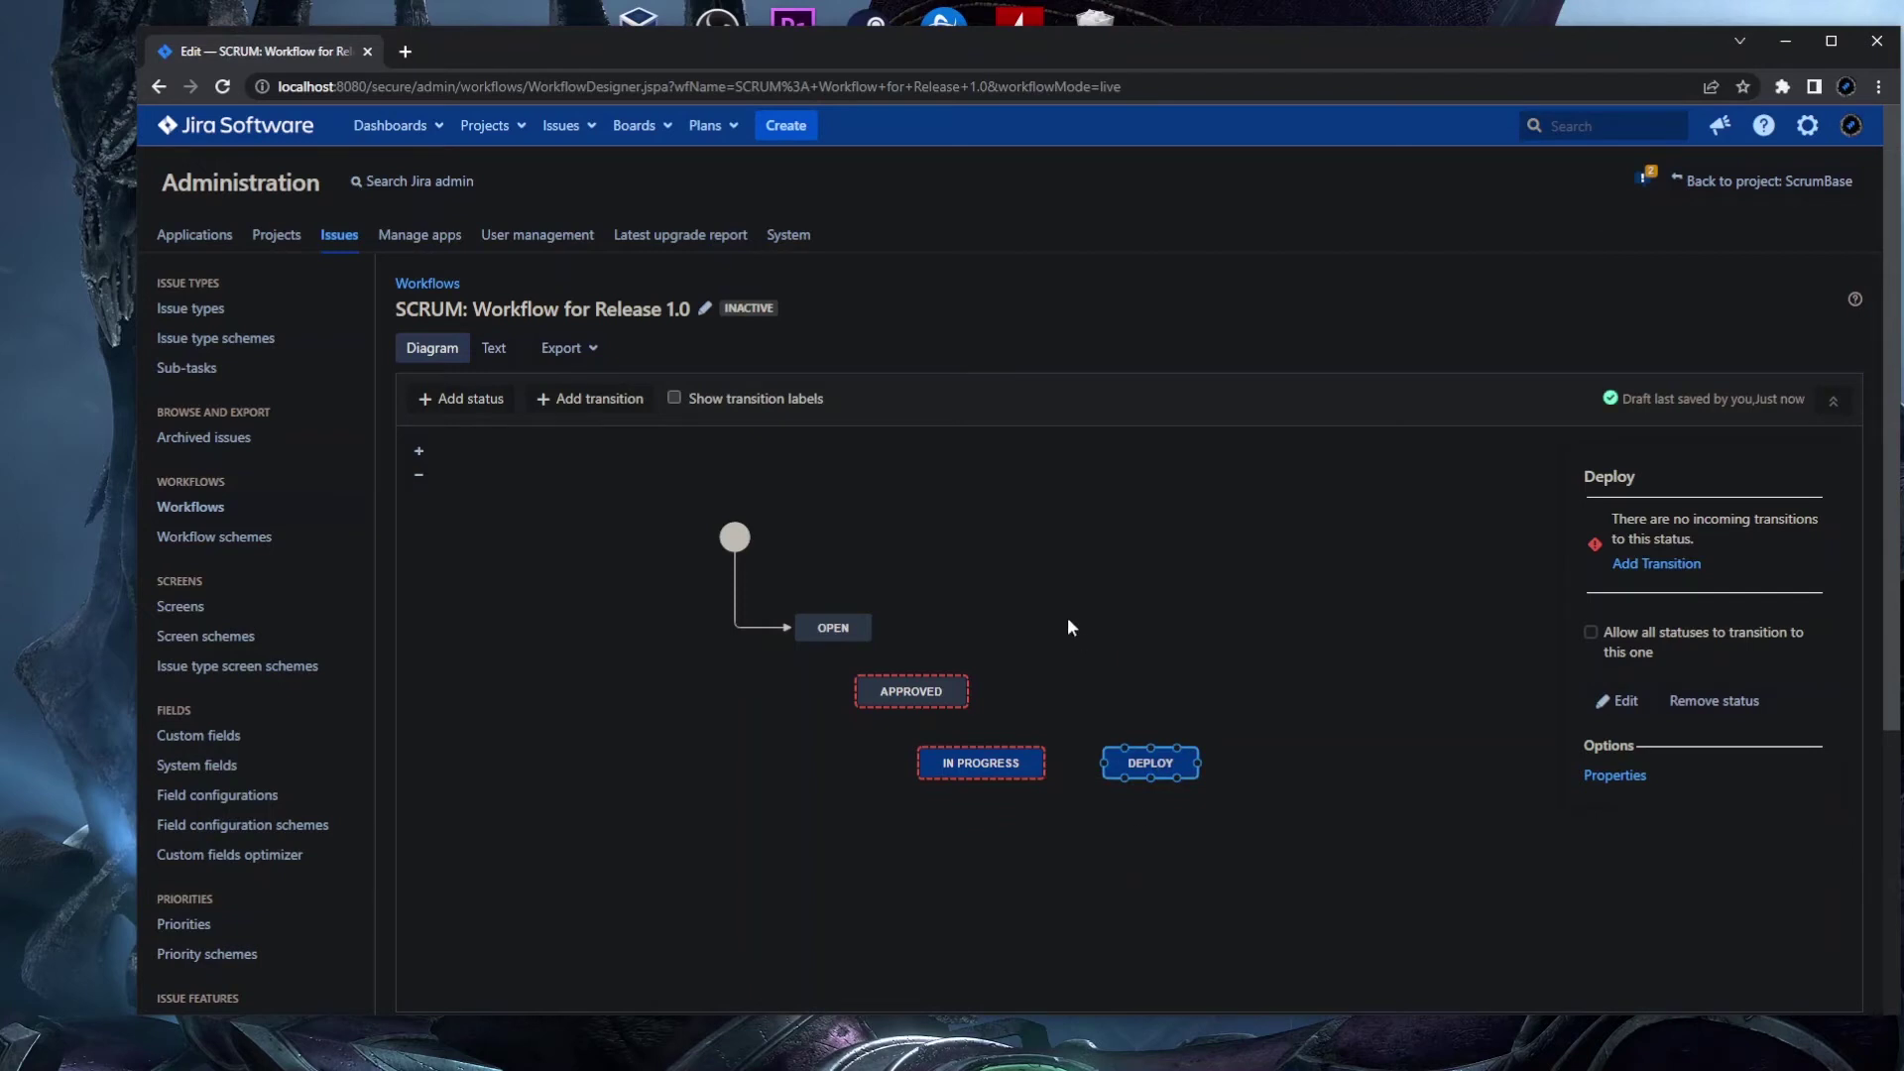
# - Add the existing Testing status to the workflow and place it directly below Deploy
pyautogui.click(489, 401)
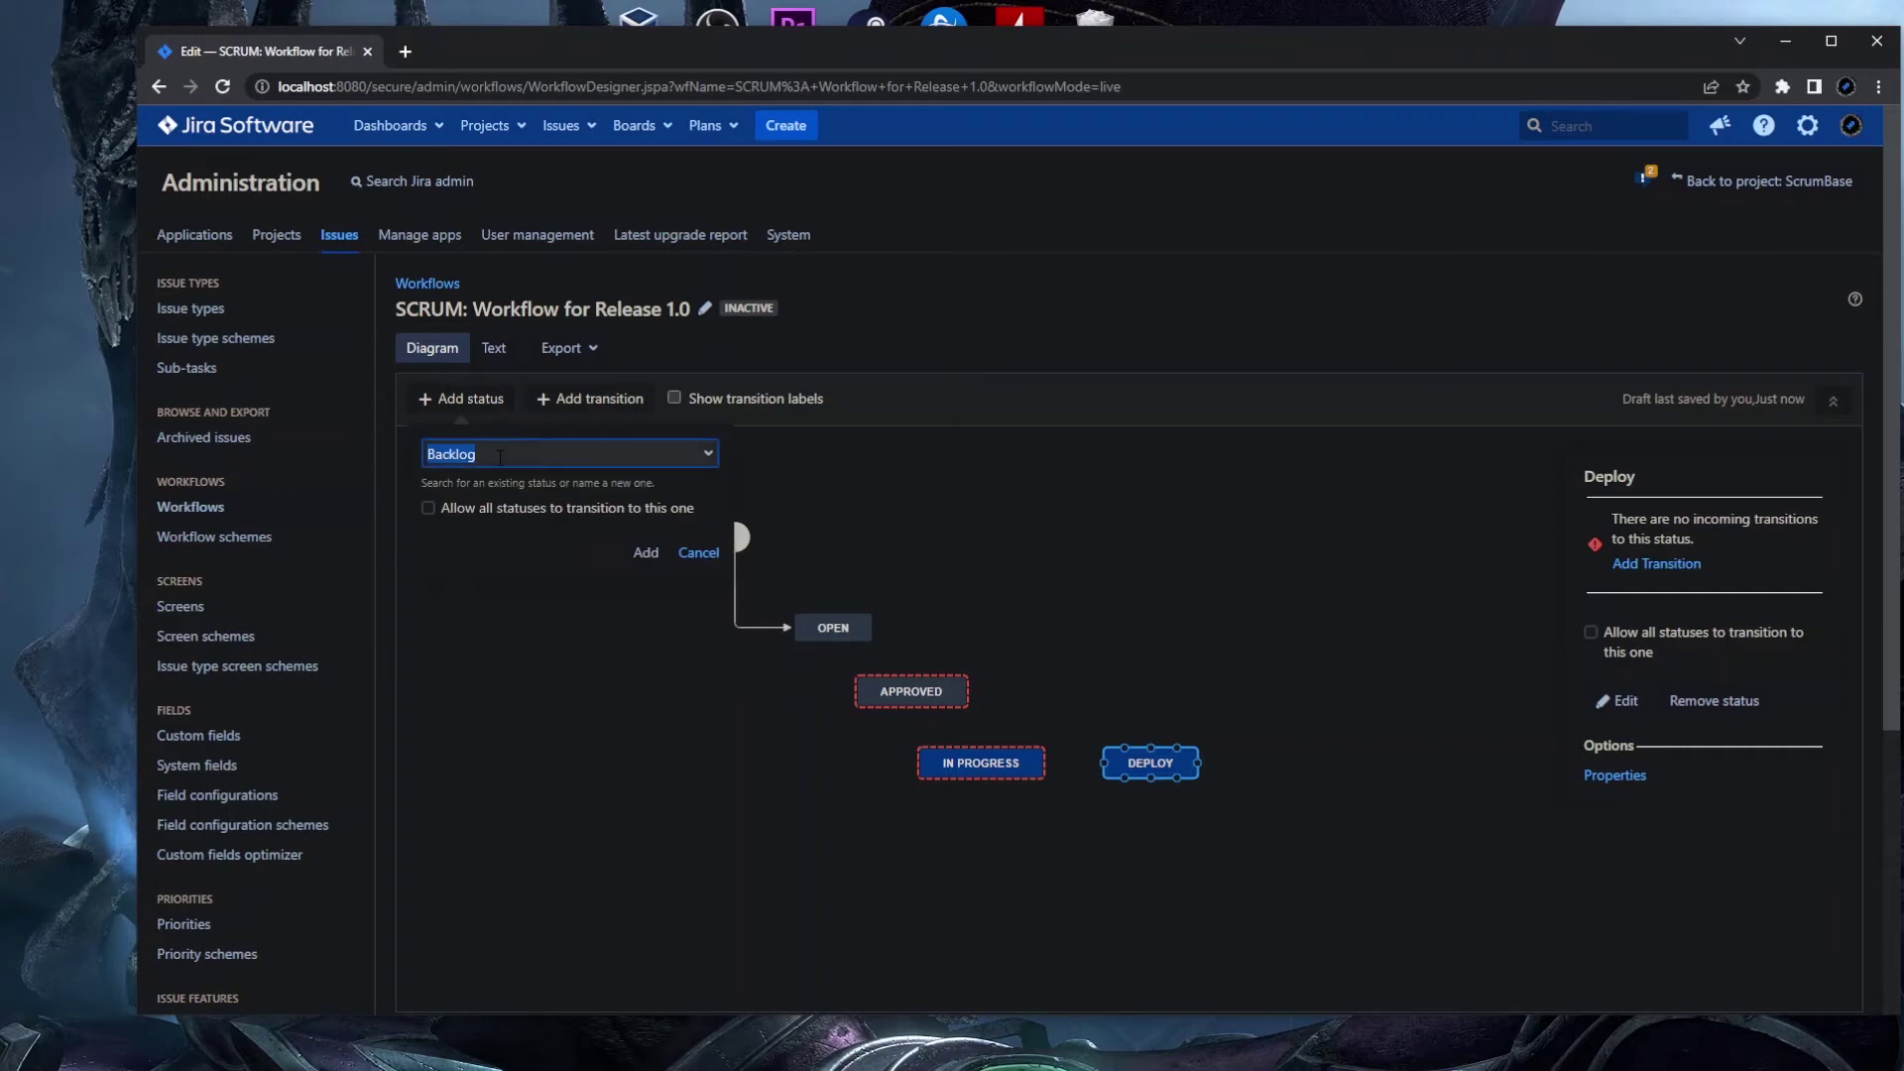
pyautogui.write('Te')
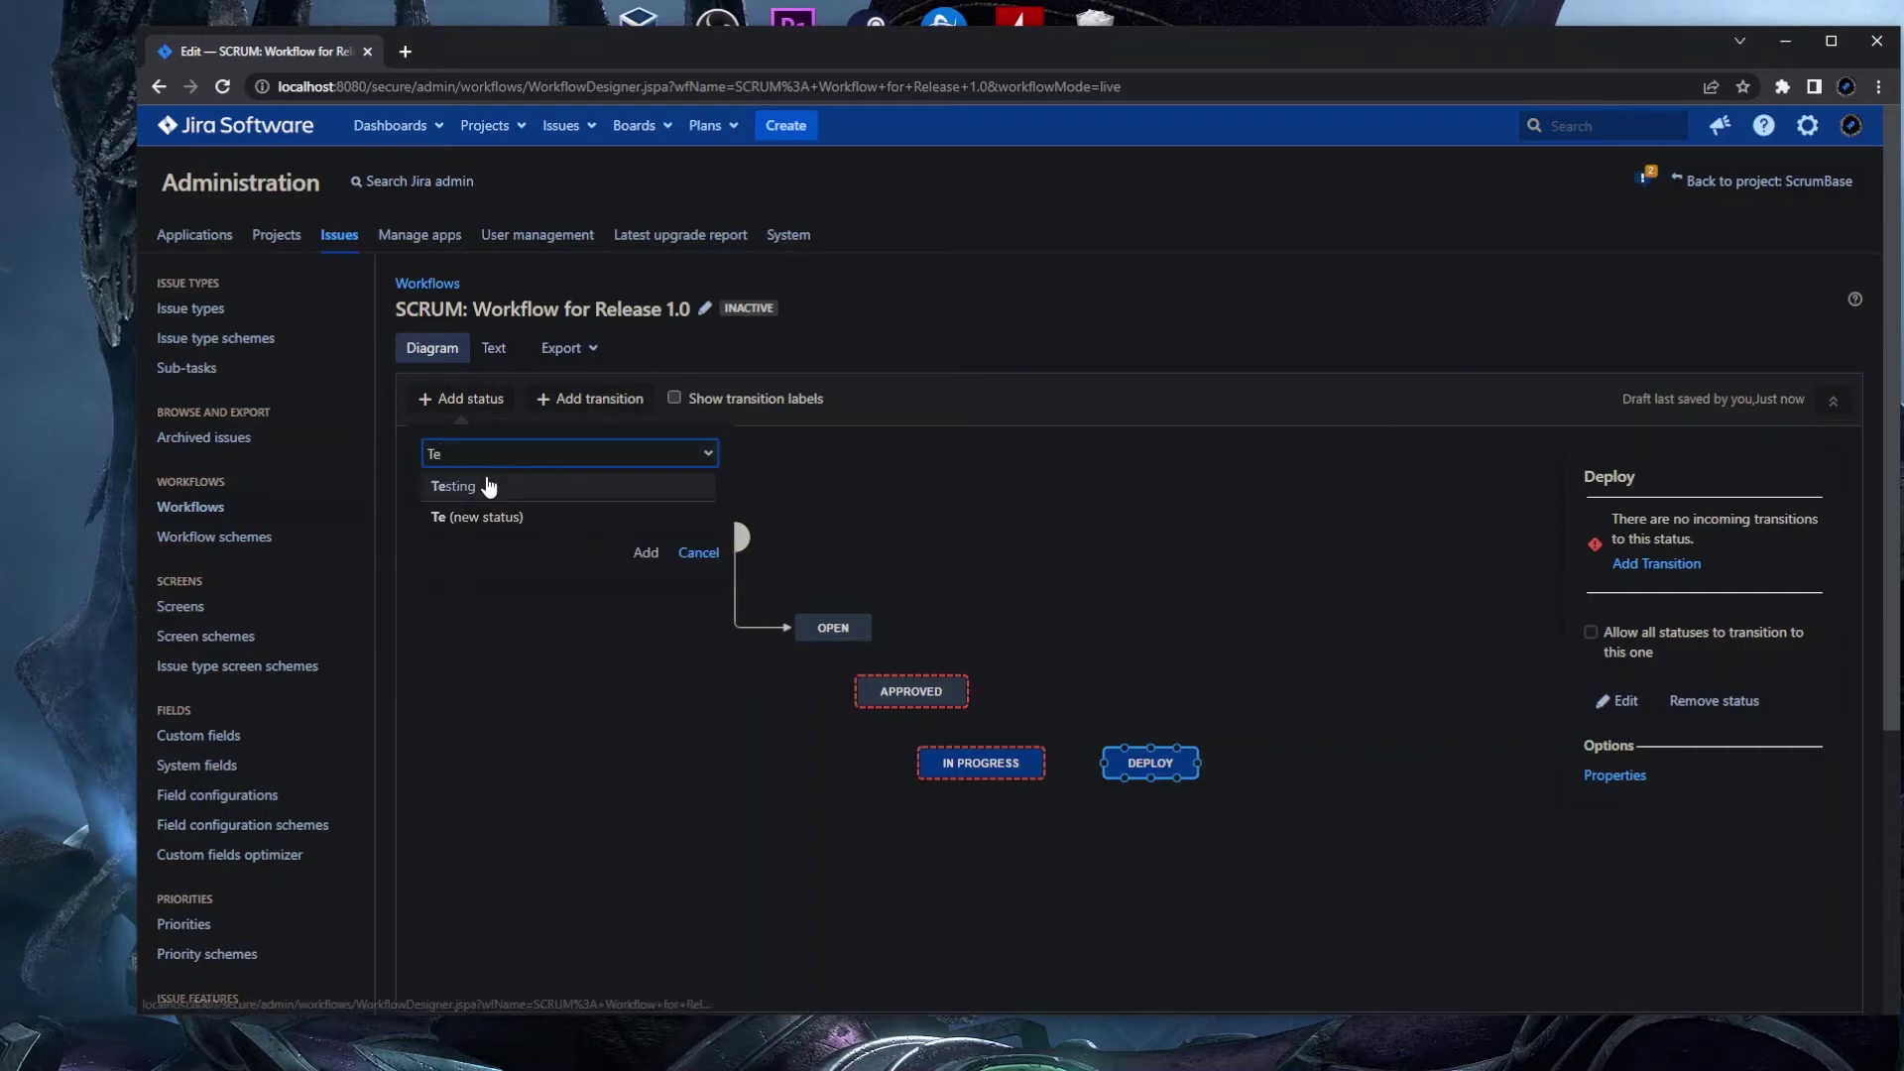
pyautogui.click(555, 479)
pyautogui.click(646, 553)
pyautogui.moveTo(1128, 531); pyautogui.dragTo(1158, 845)
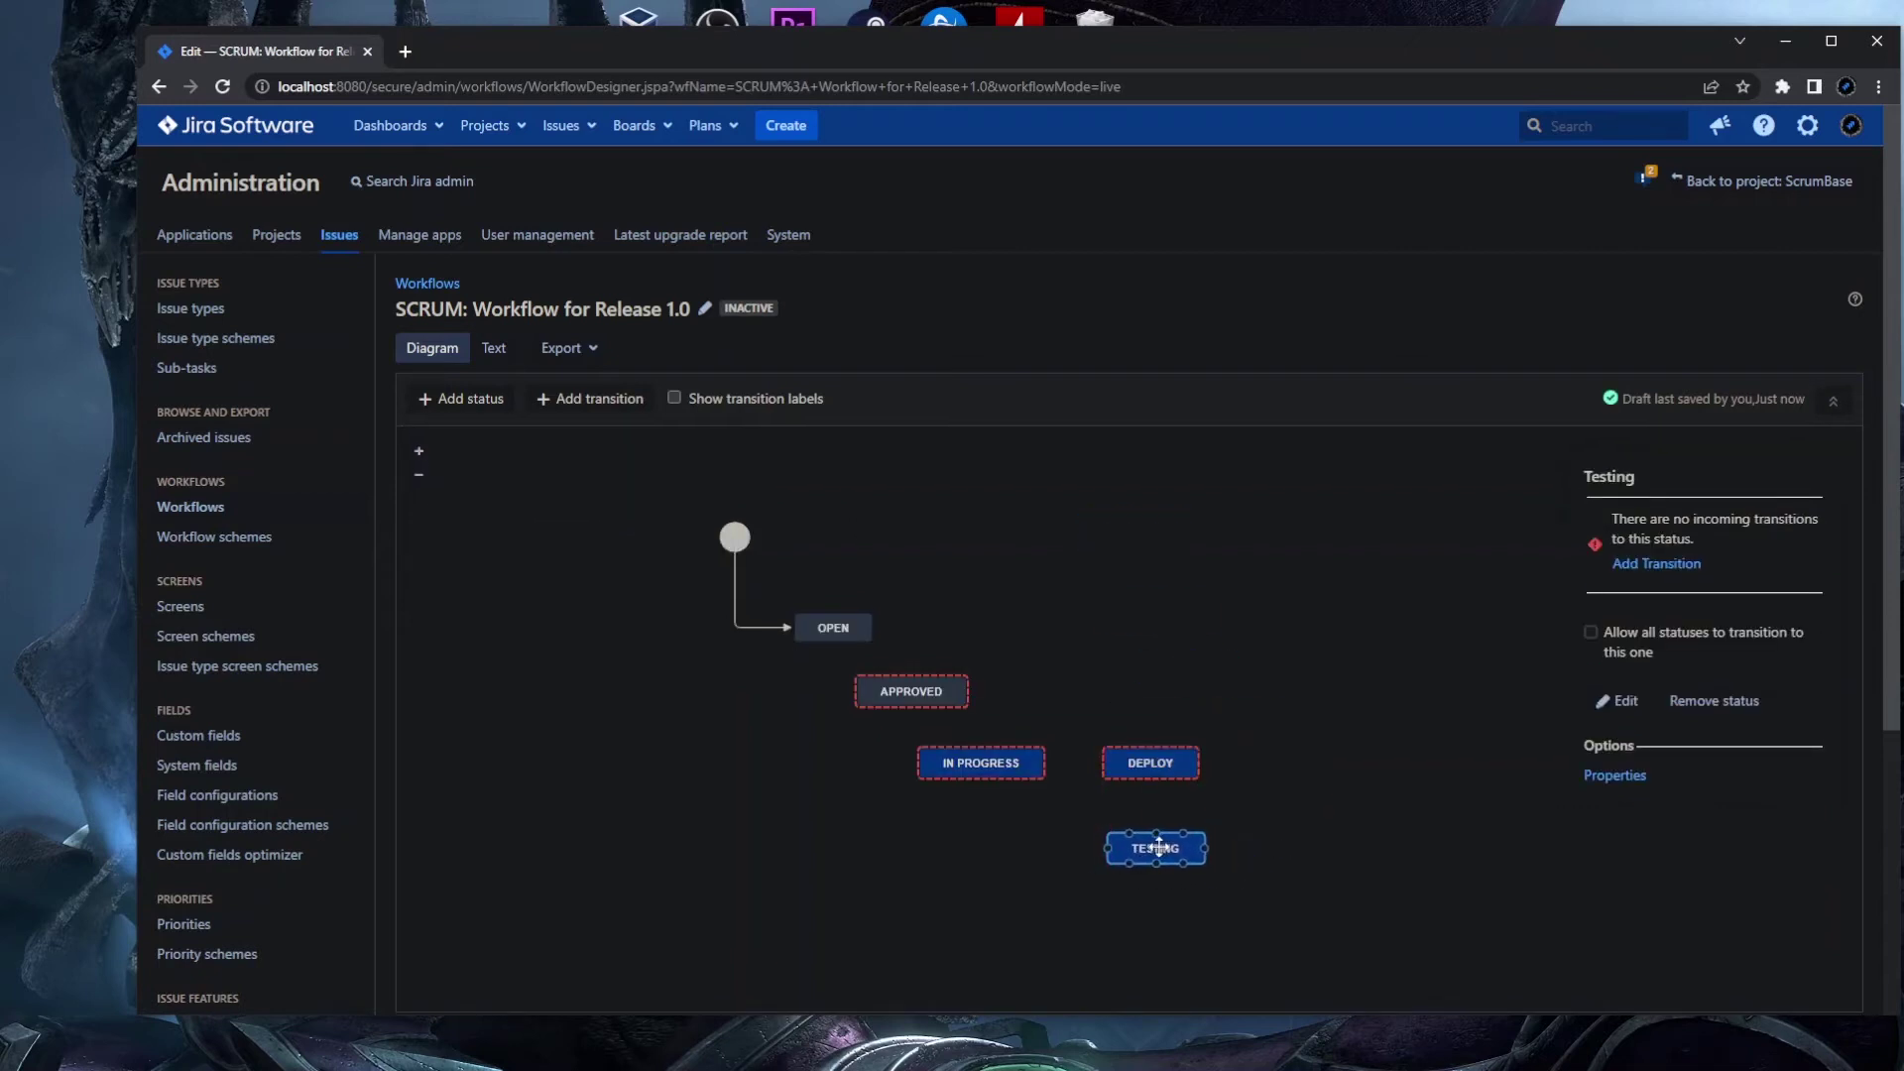
pyautogui.click(1139, 921)
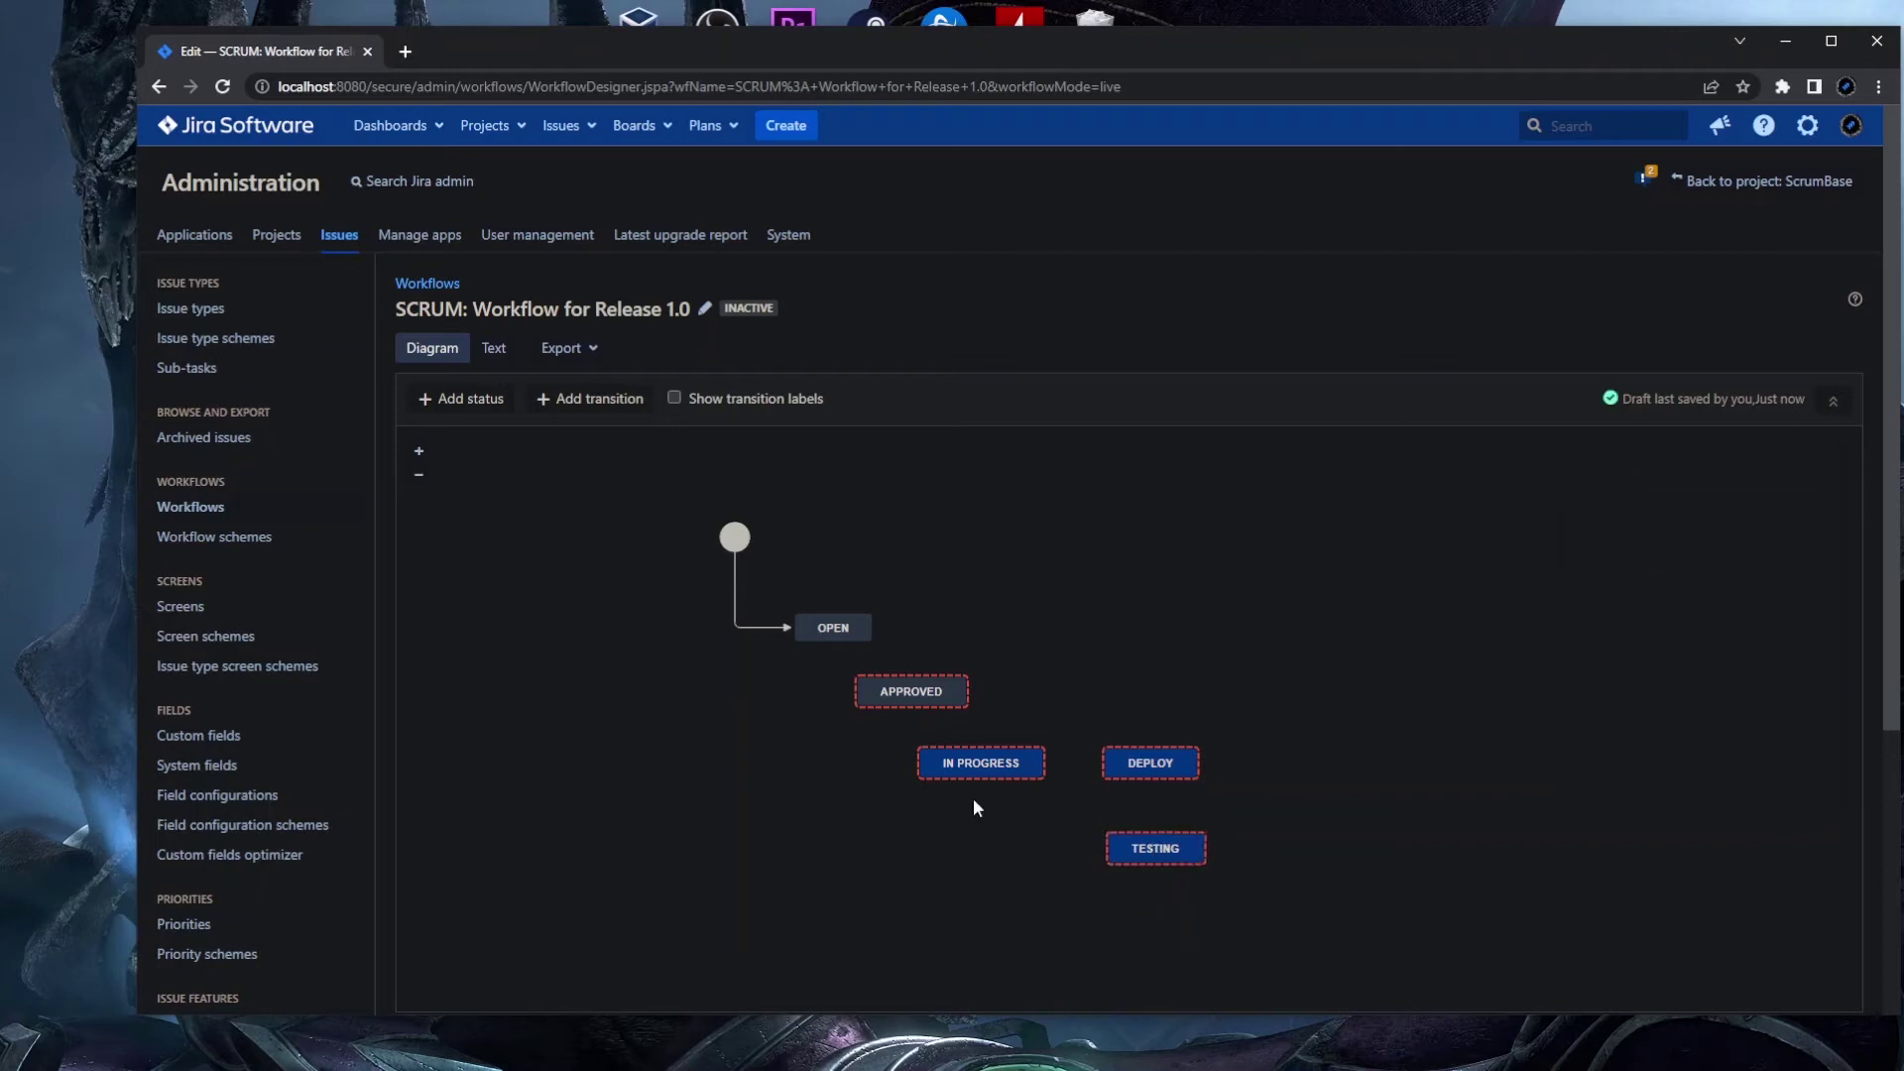
# - Add the existing Closed status to the workflow and place it to the right of Testing
pyautogui.click(485, 400)
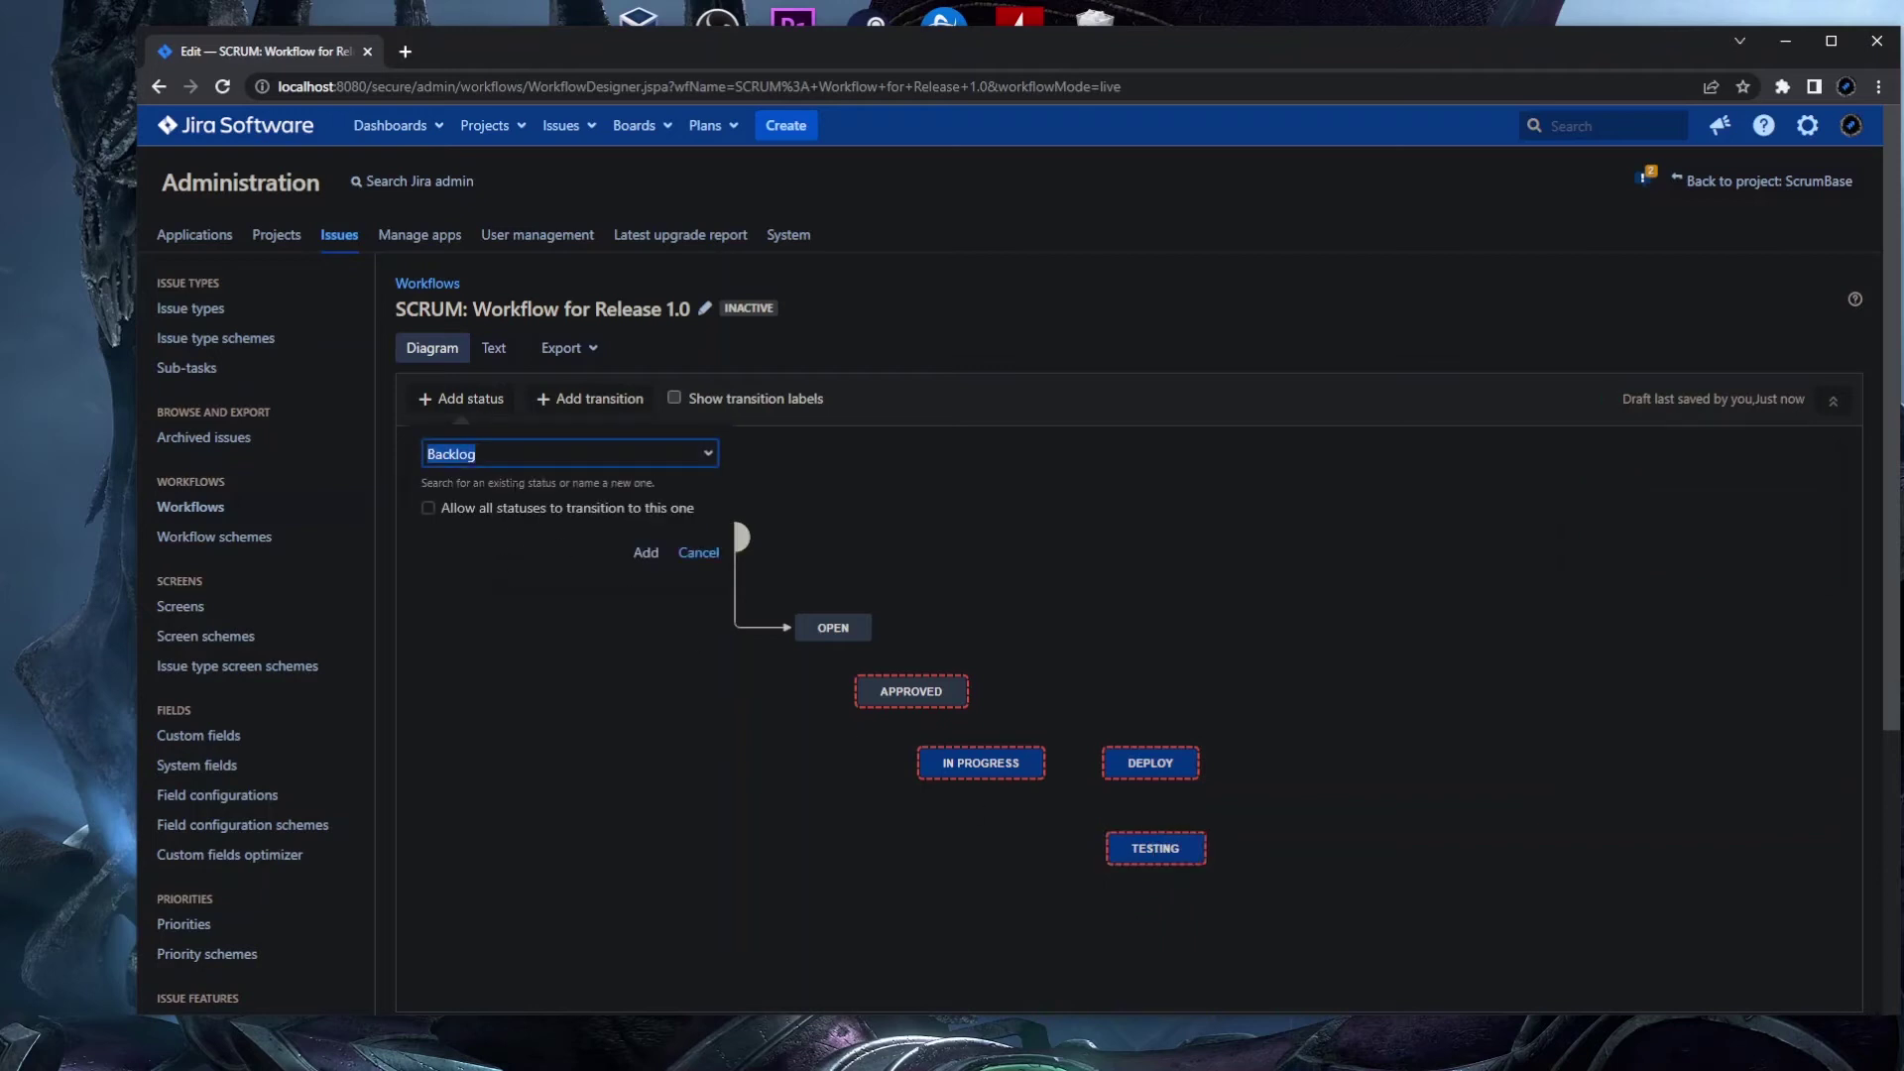
pyautogui.write('Clo')
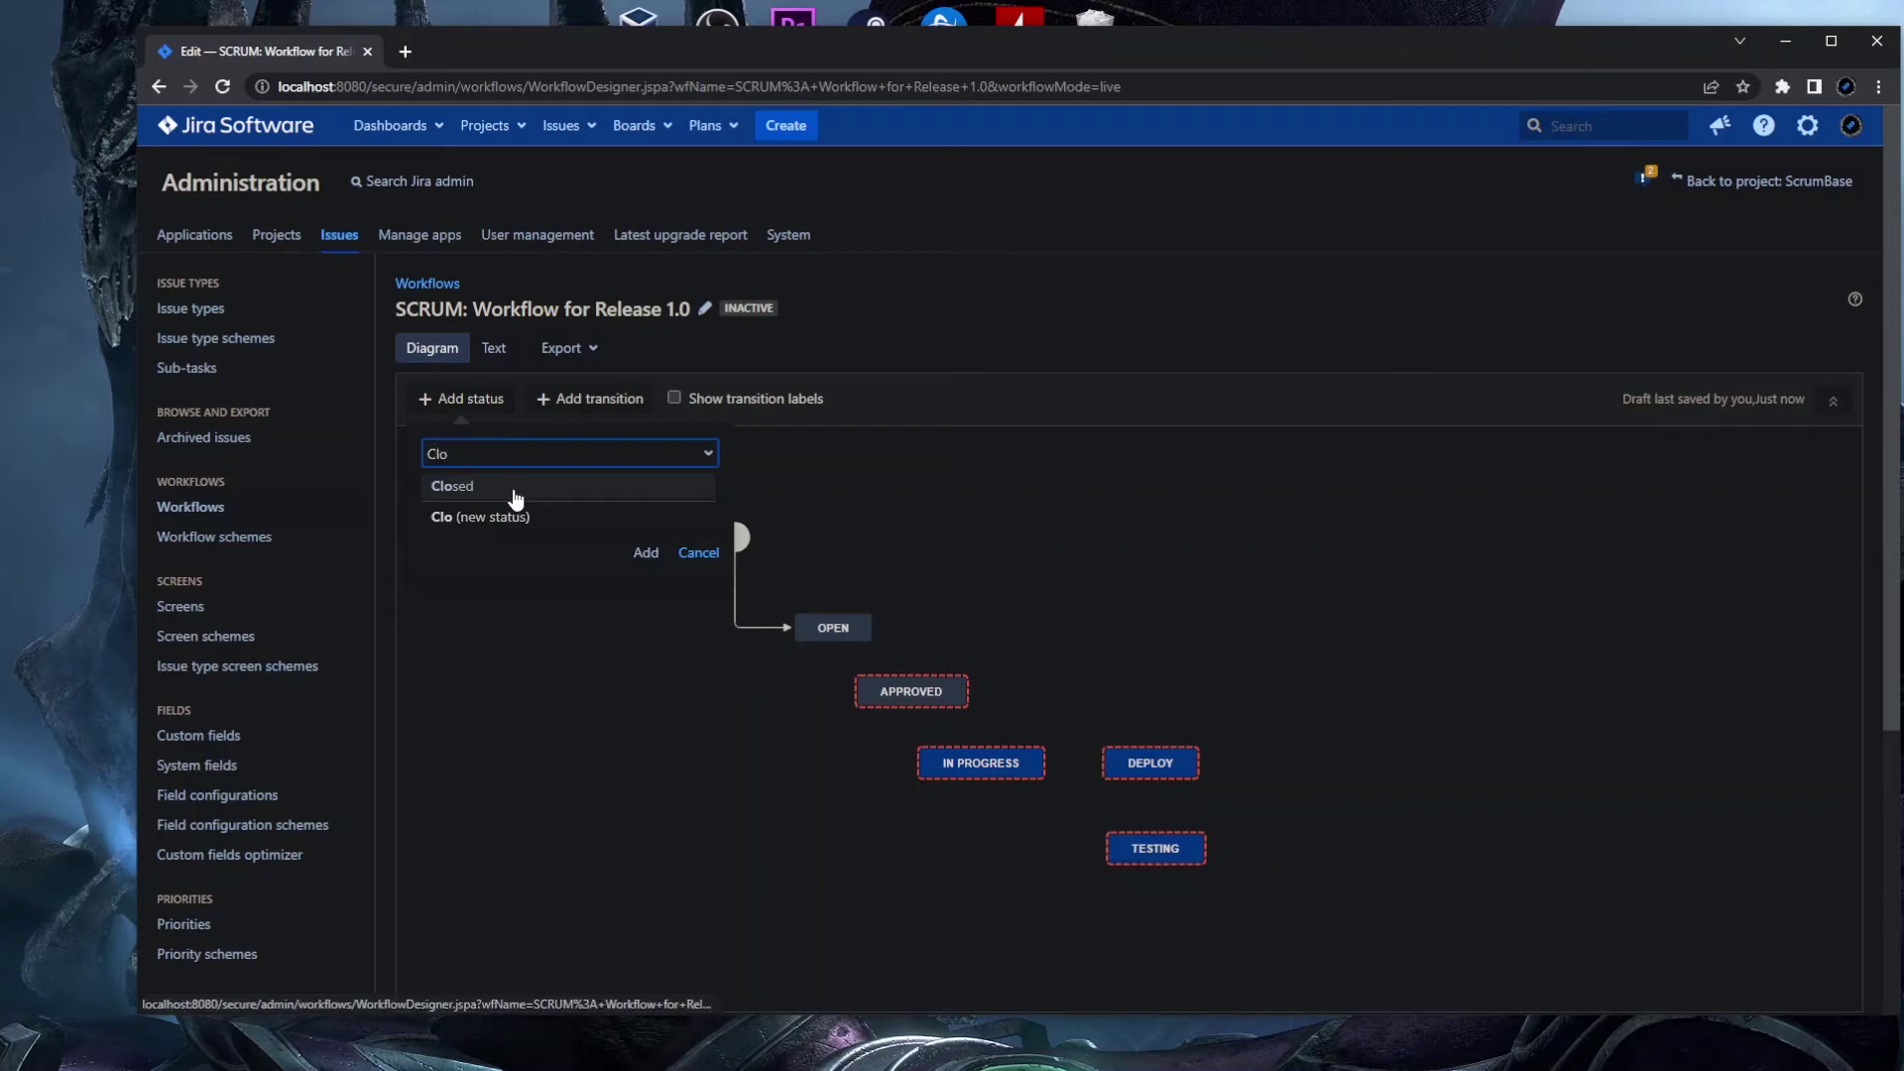
pyautogui.click(516, 496)
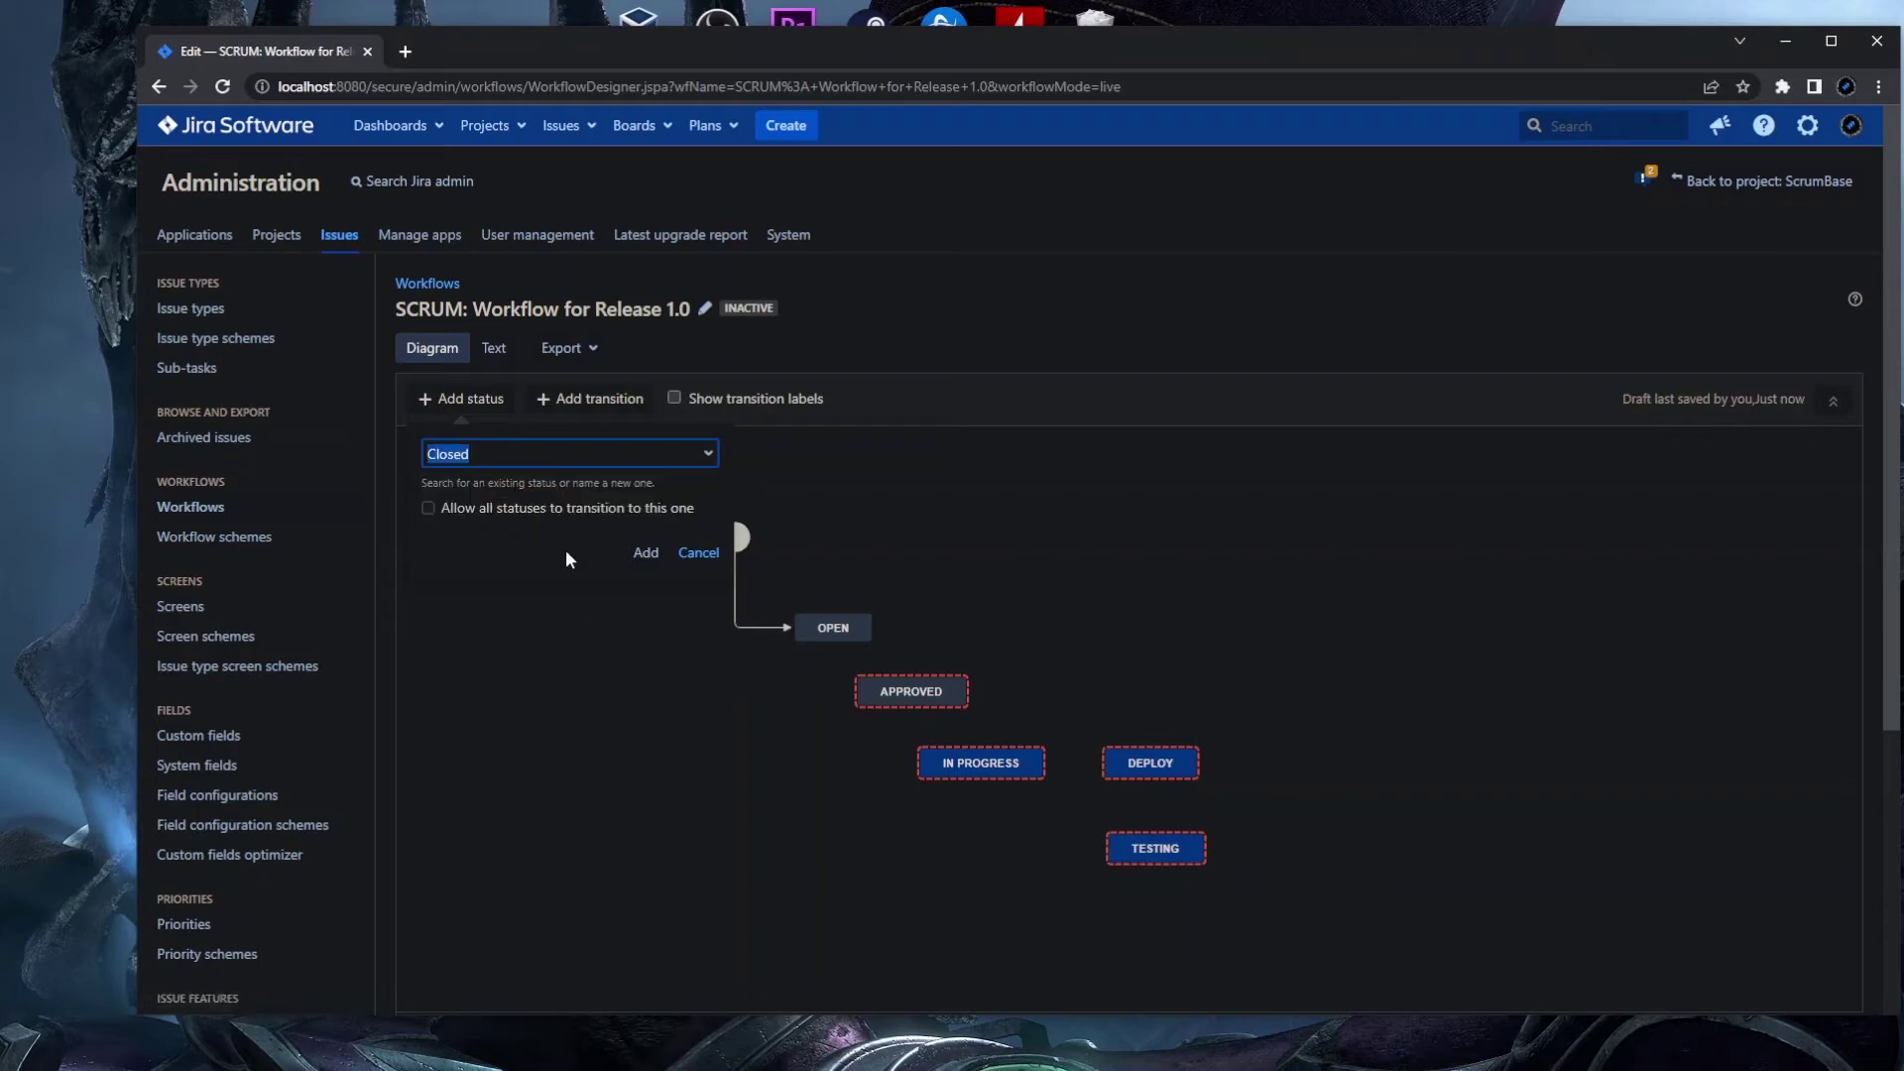
pyautogui.click(635, 553)
pyautogui.moveTo(1140, 535); pyautogui.dragTo(1293, 903)
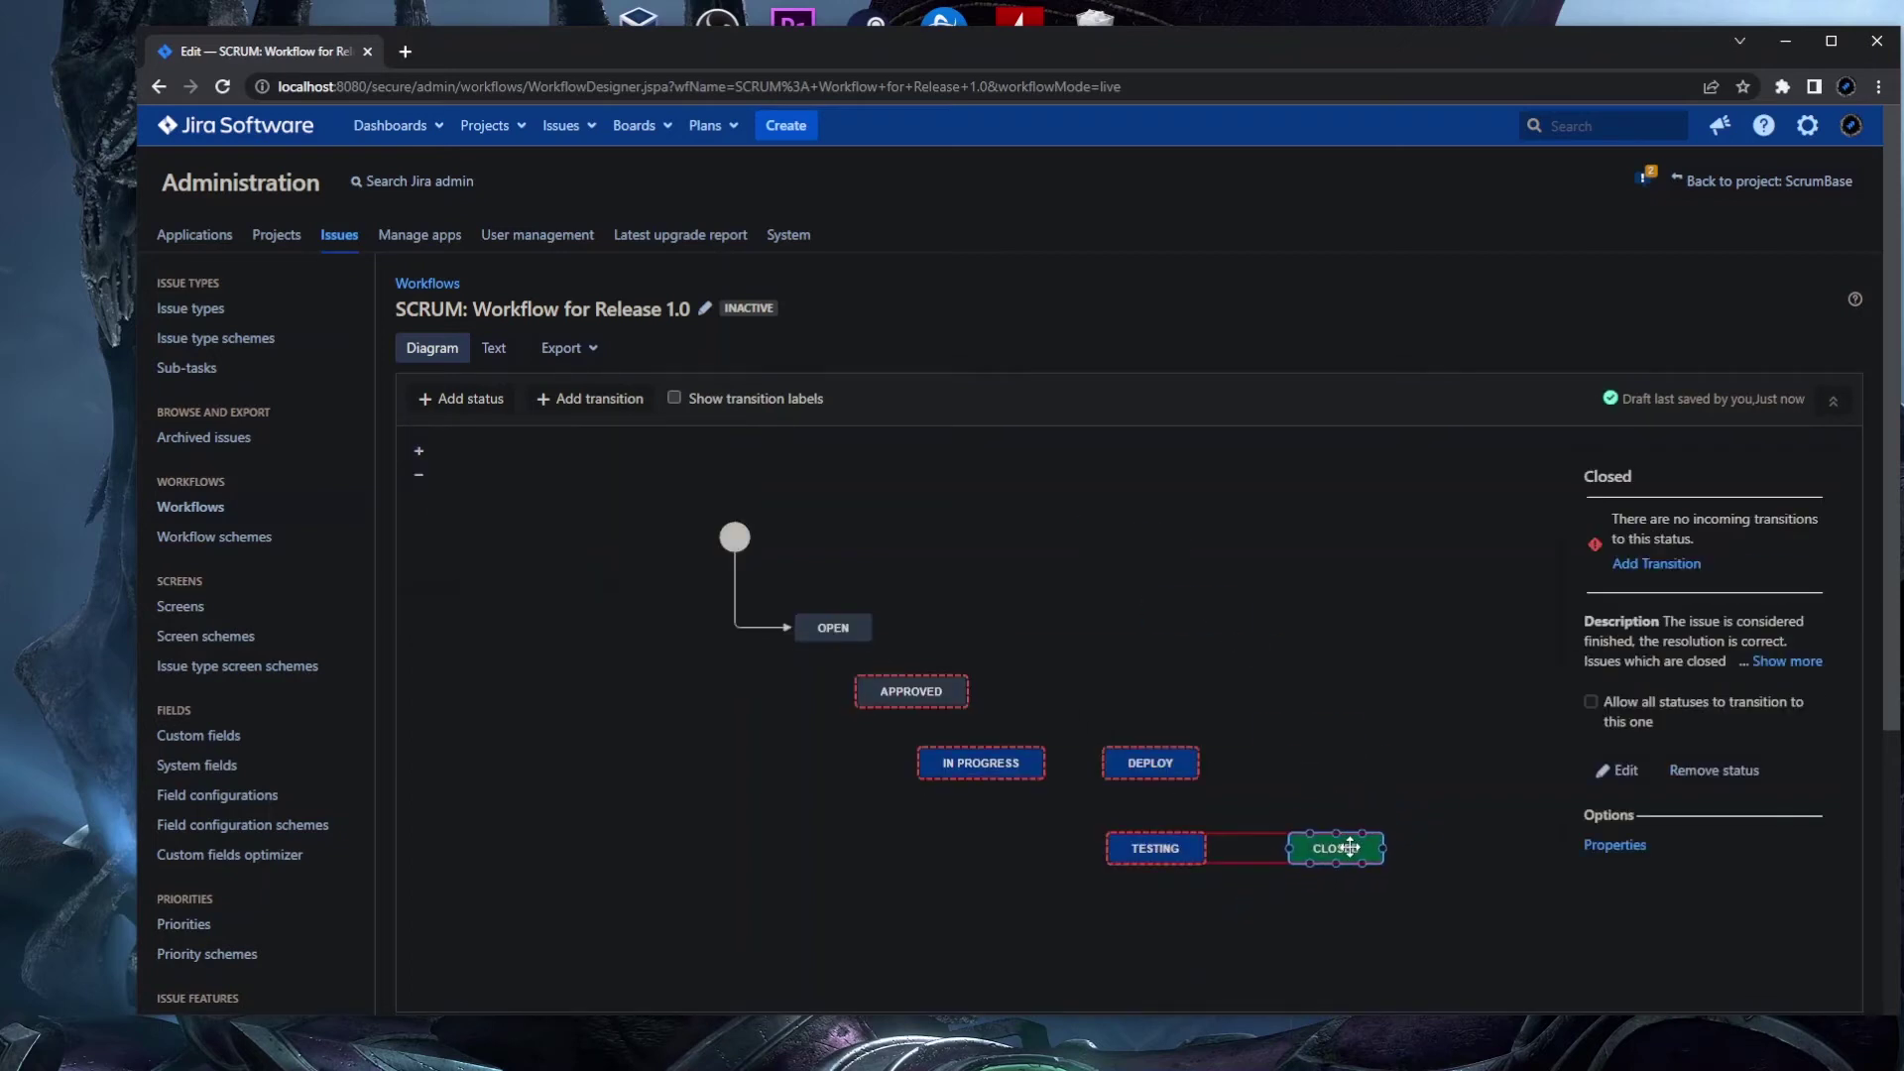
pyautogui.click(1294, 904)
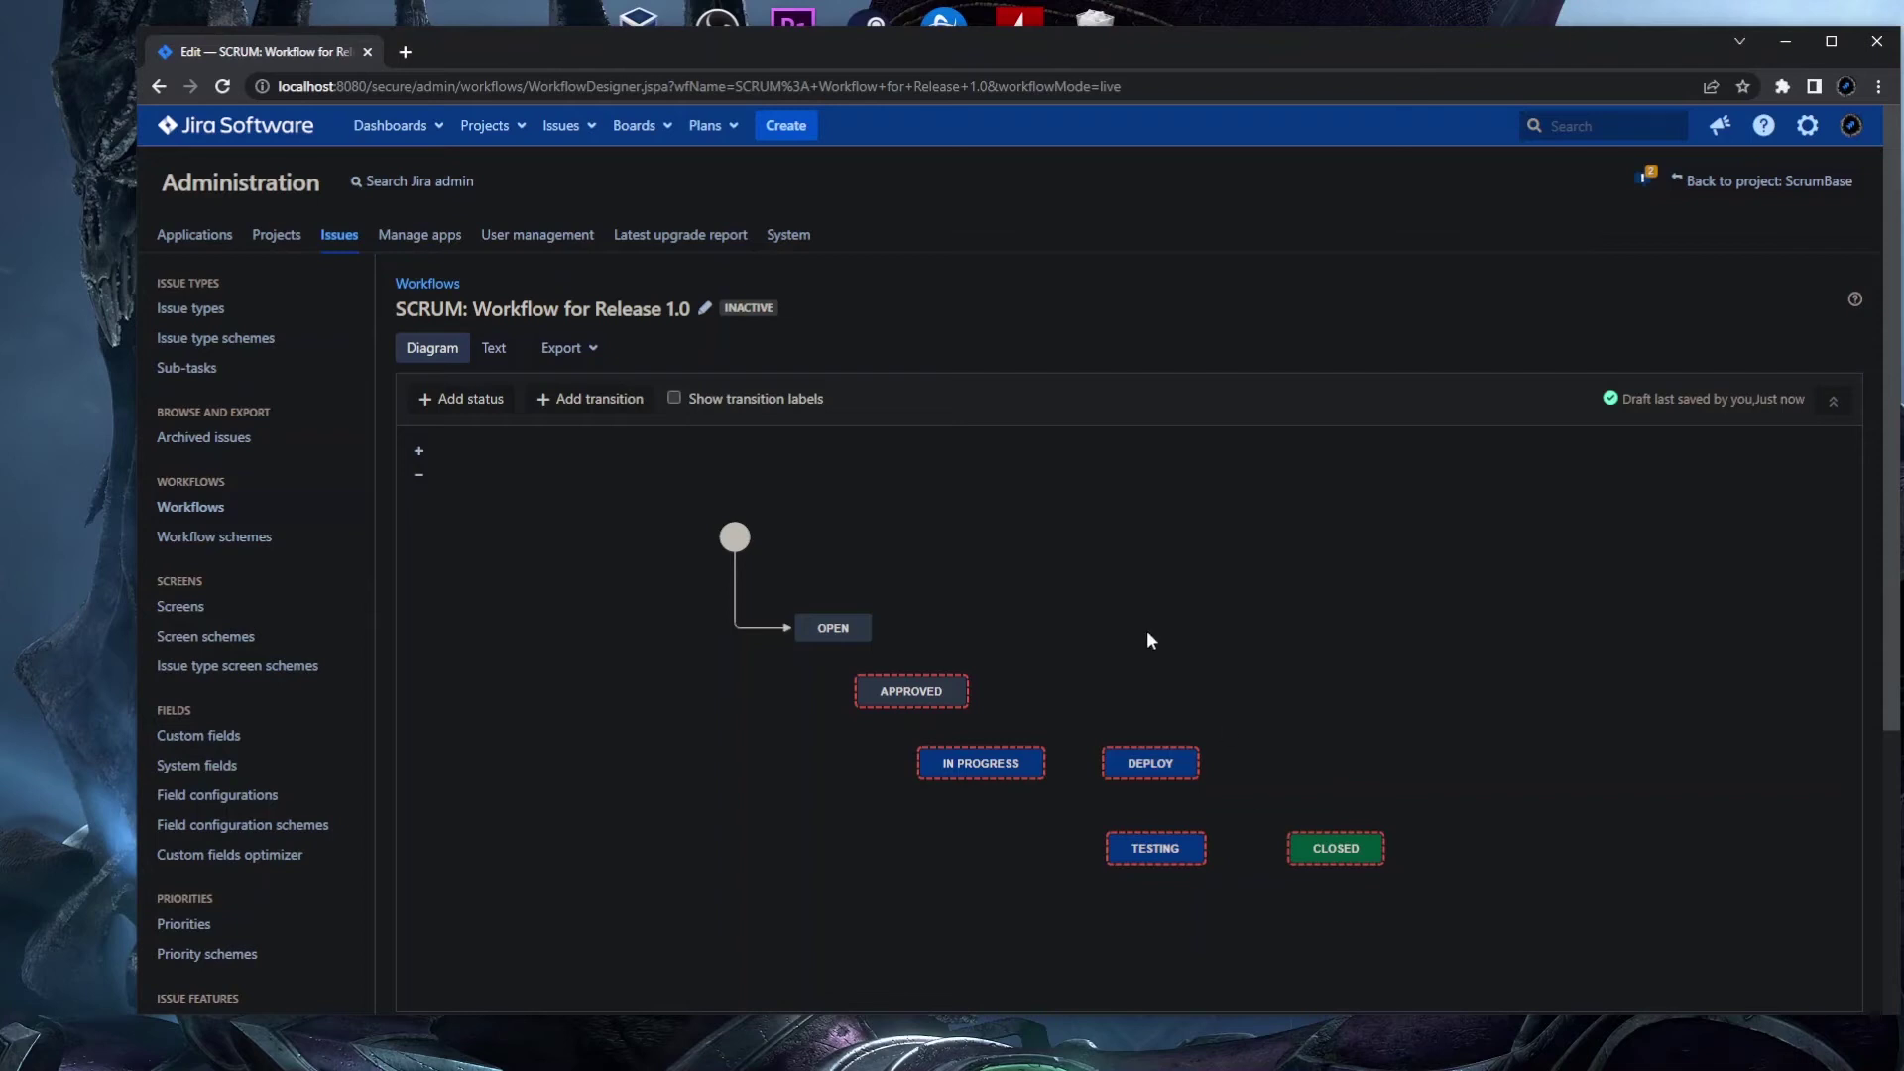
# - Shift the Deploy status slightly so it lines up vertically with the Testing status below it
pyautogui.moveTo(1153, 762); pyautogui.dragTo(1158, 762)
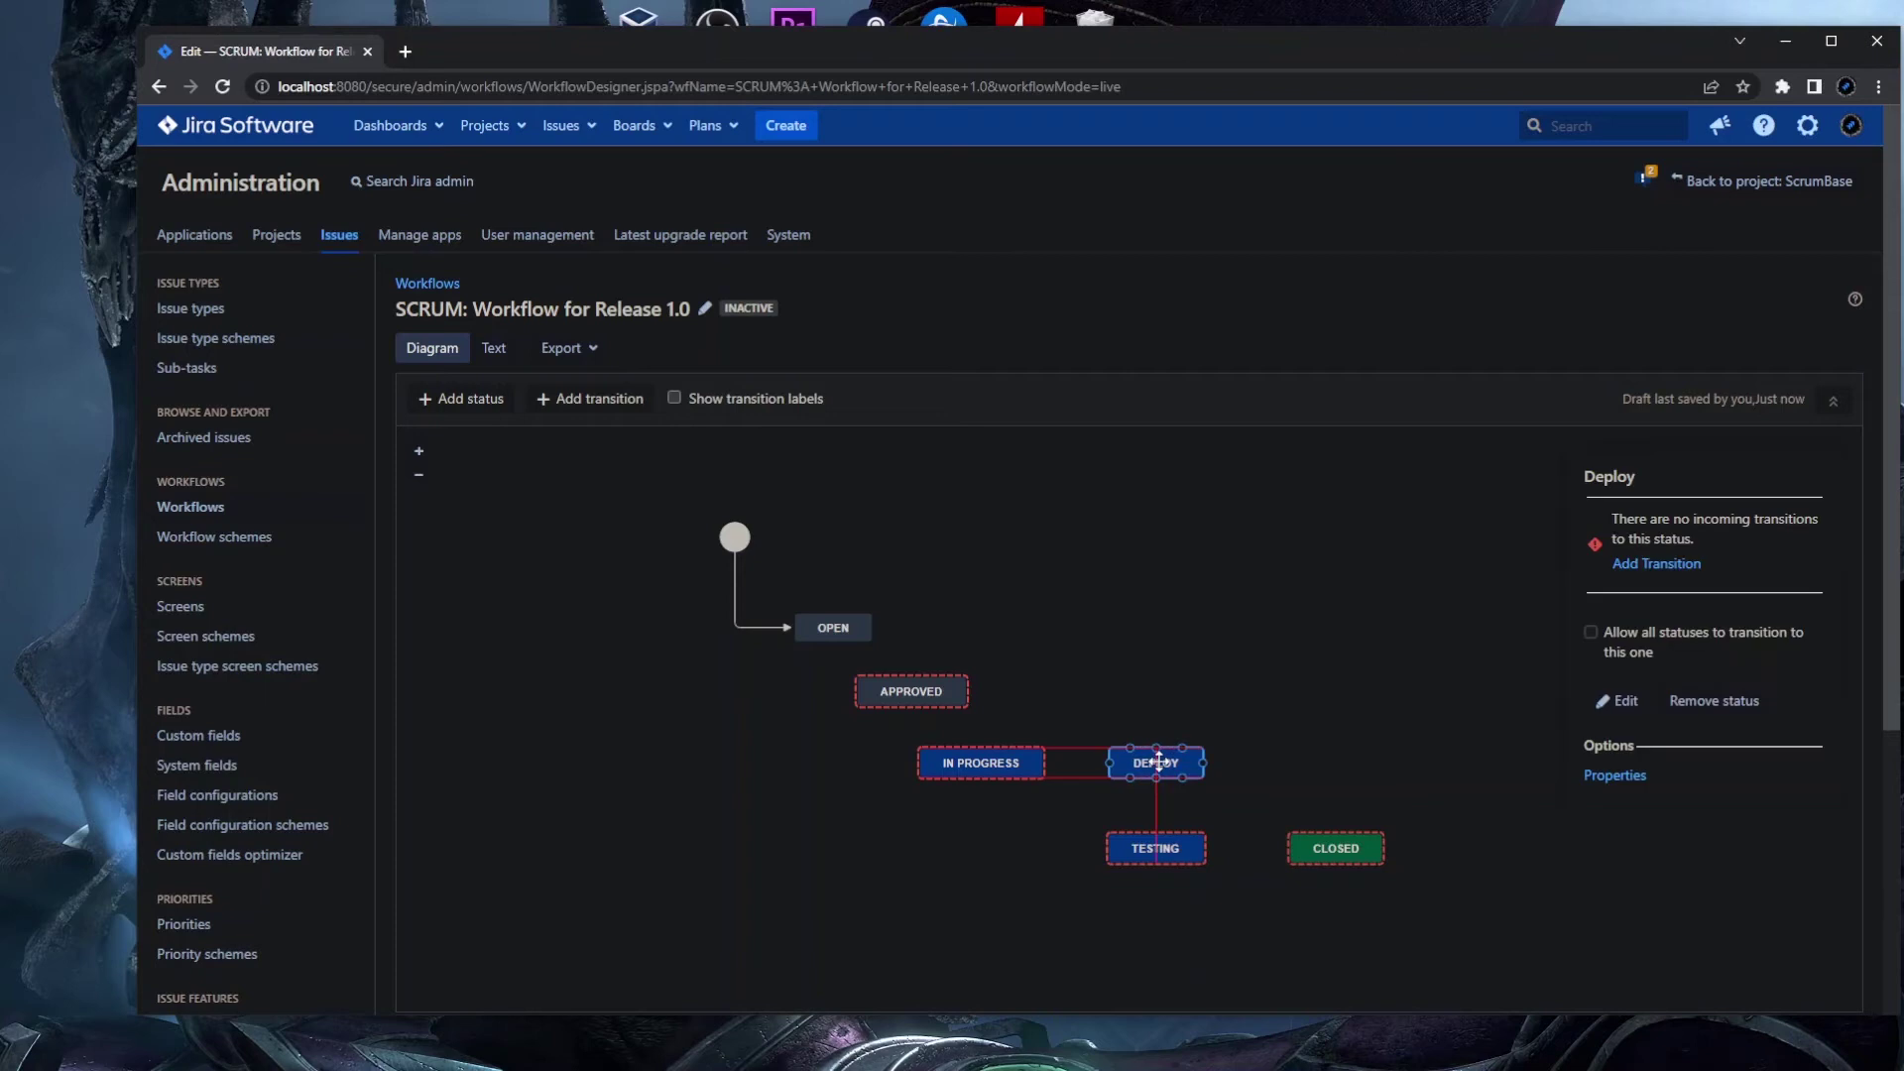
pyautogui.click(1152, 676)
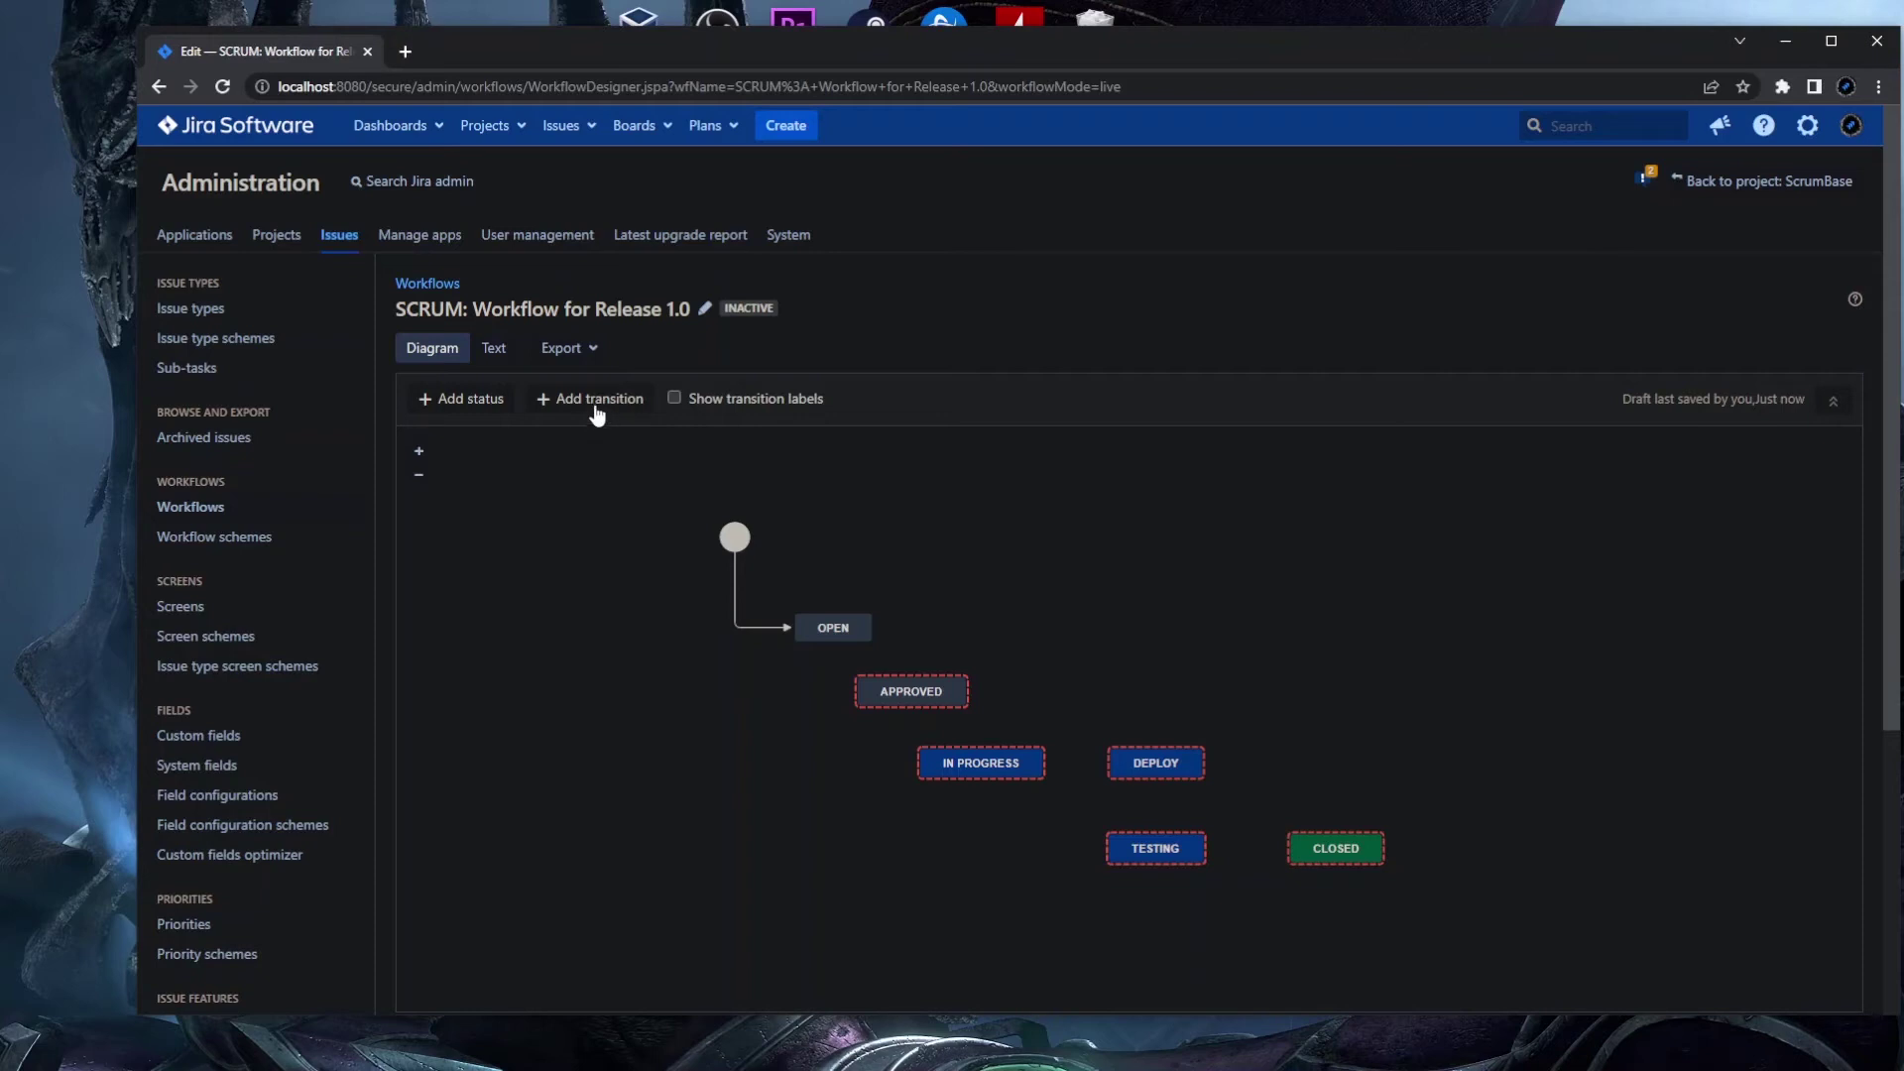
# - Add a new transition named Approve from the Open status to the Approved status, with no screen
pyautogui.moveTo(872, 629)
pyautogui.mouseDown()
pyautogui.moveTo(1138, 778)
pyautogui.moveTo(1337, 859)
pyautogui.moveTo(928, 772)
pyautogui.moveTo(875, 629)
pyautogui.mouseUp()
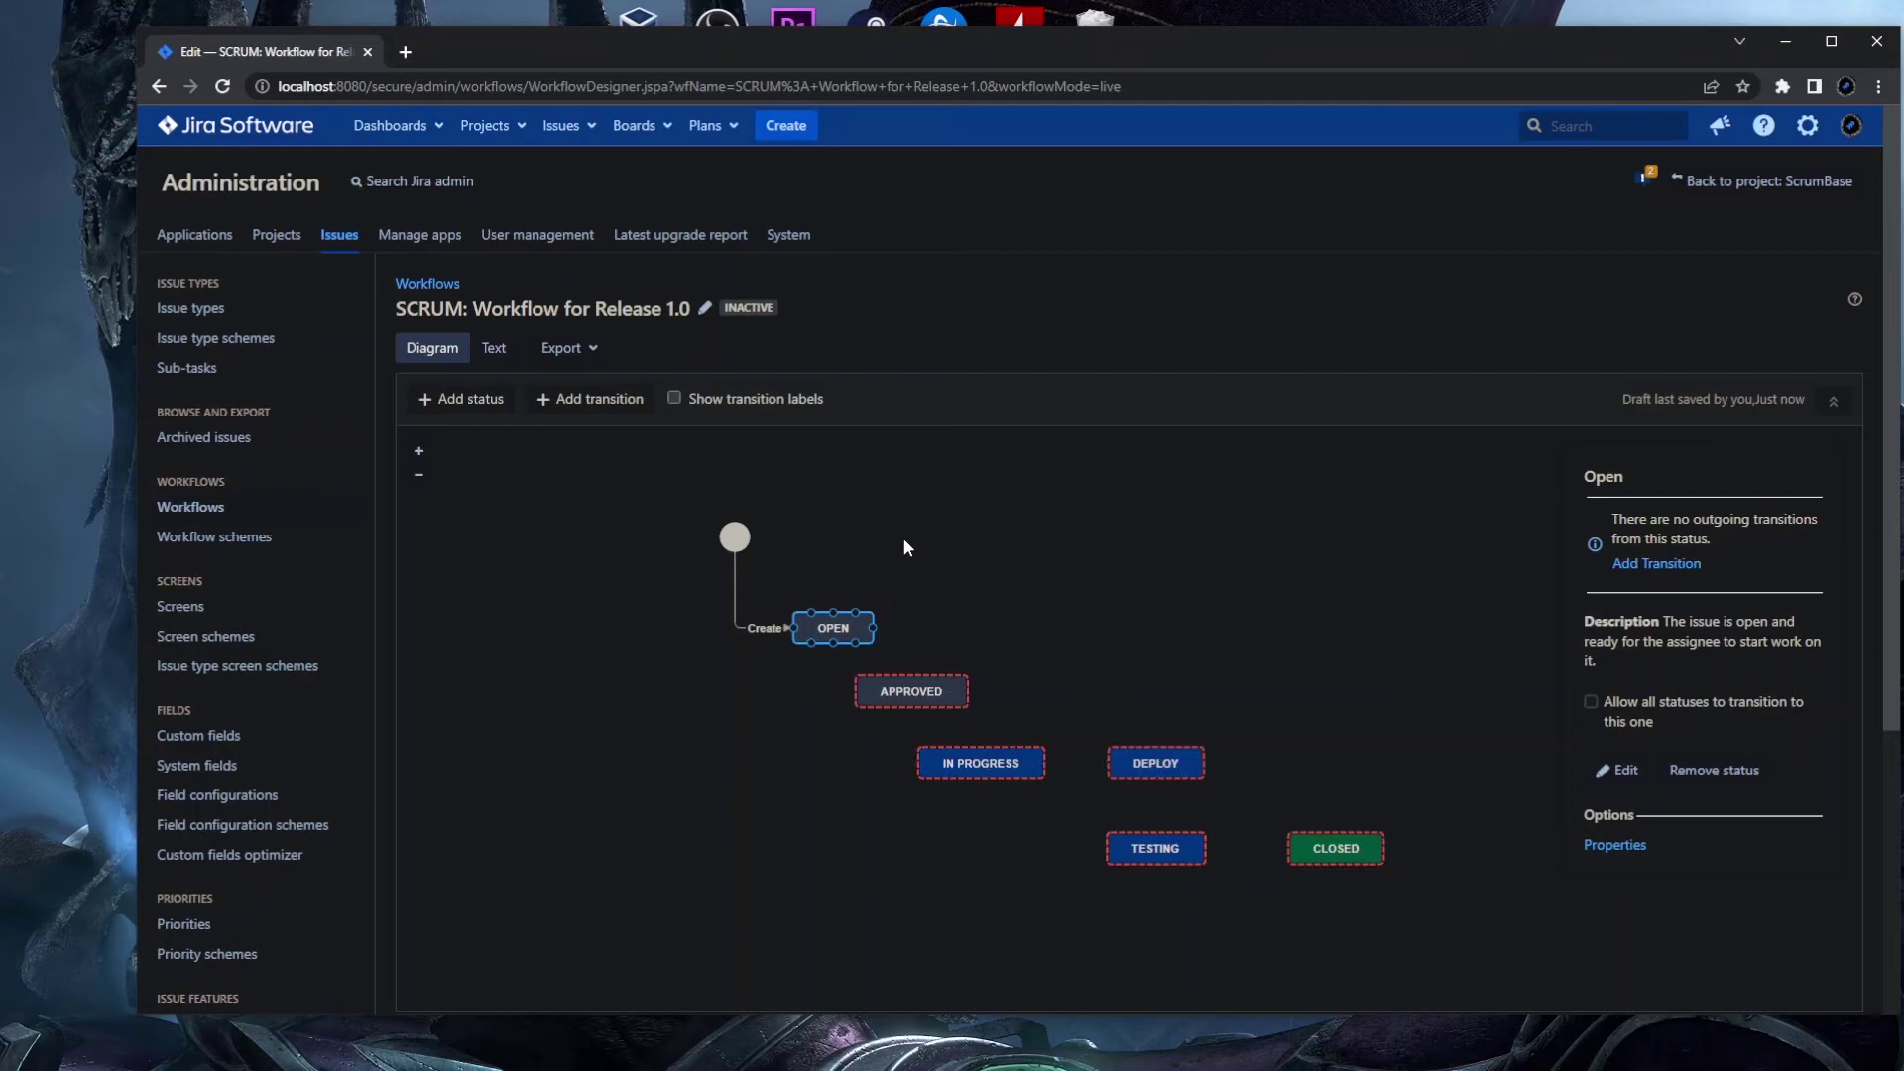
pyautogui.click(616, 459)
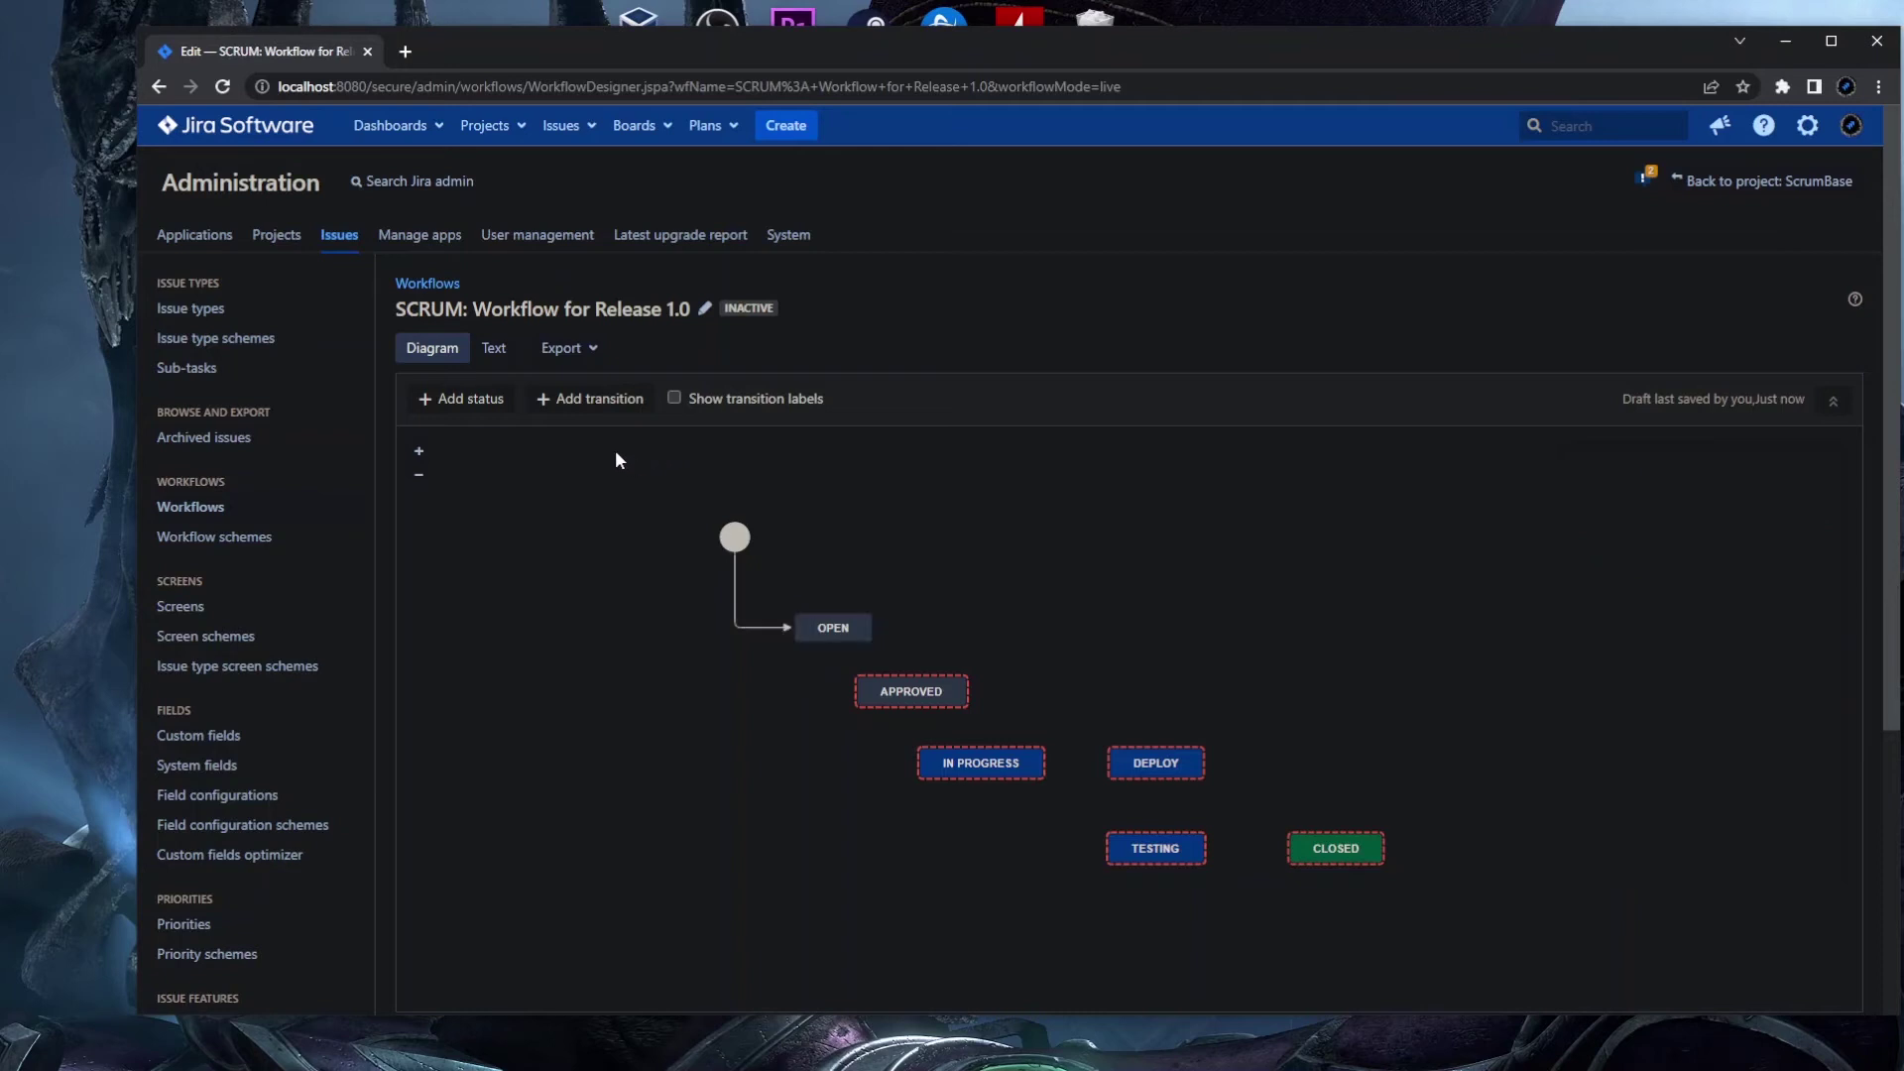
pyautogui.click(602, 408)
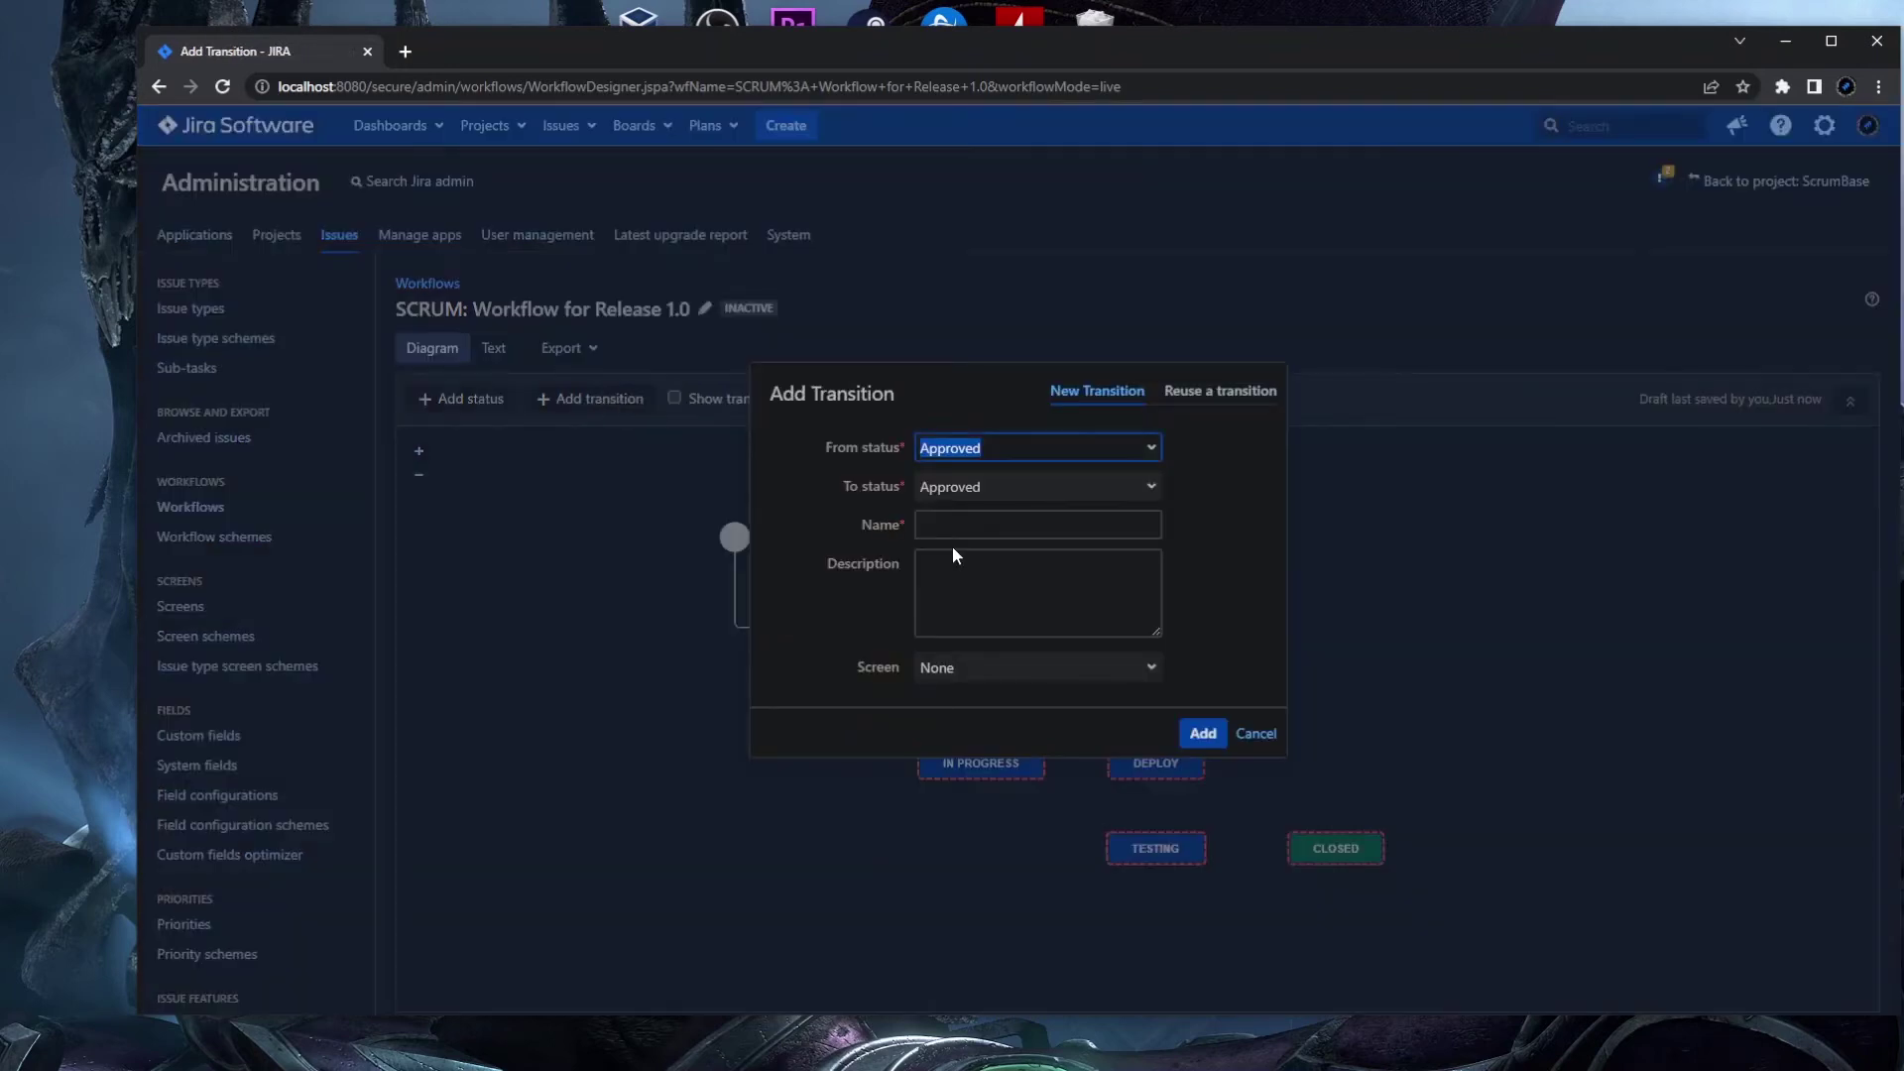
pyautogui.click(1004, 448)
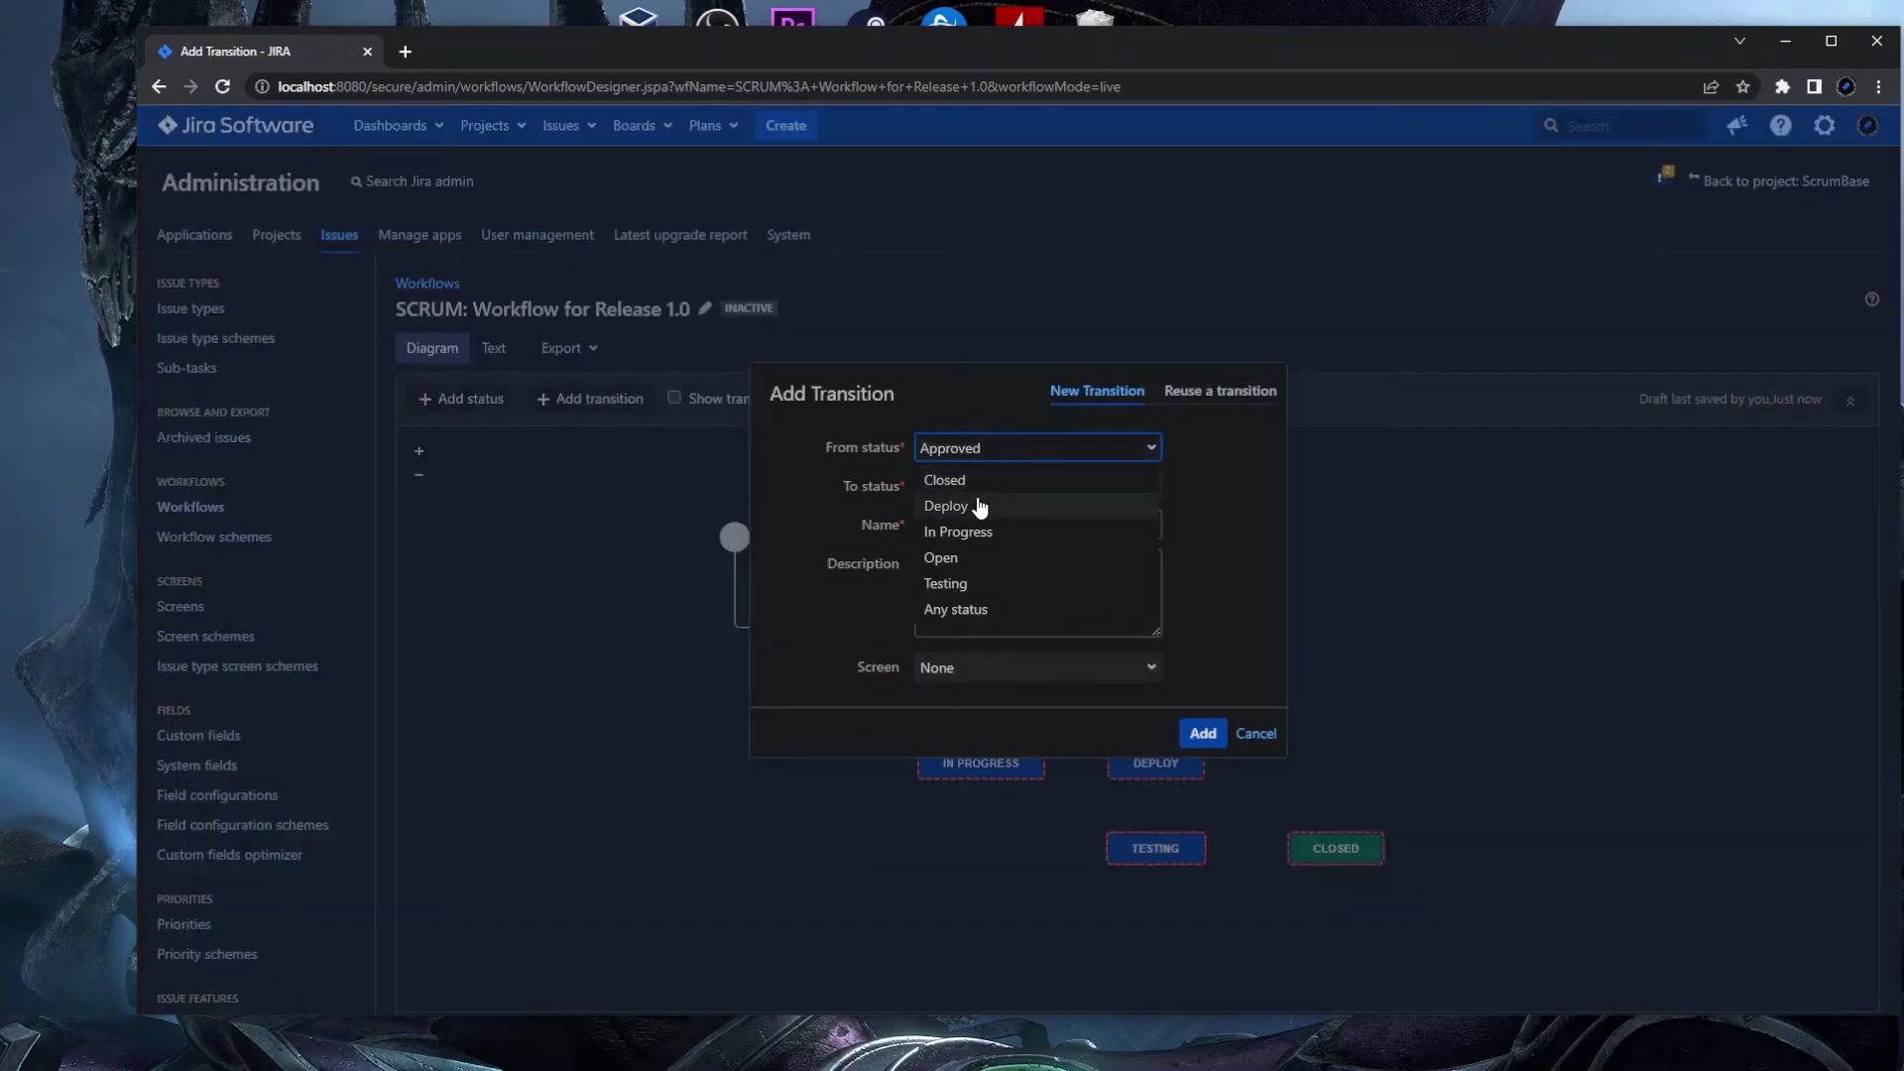
pyautogui.click(962, 557)
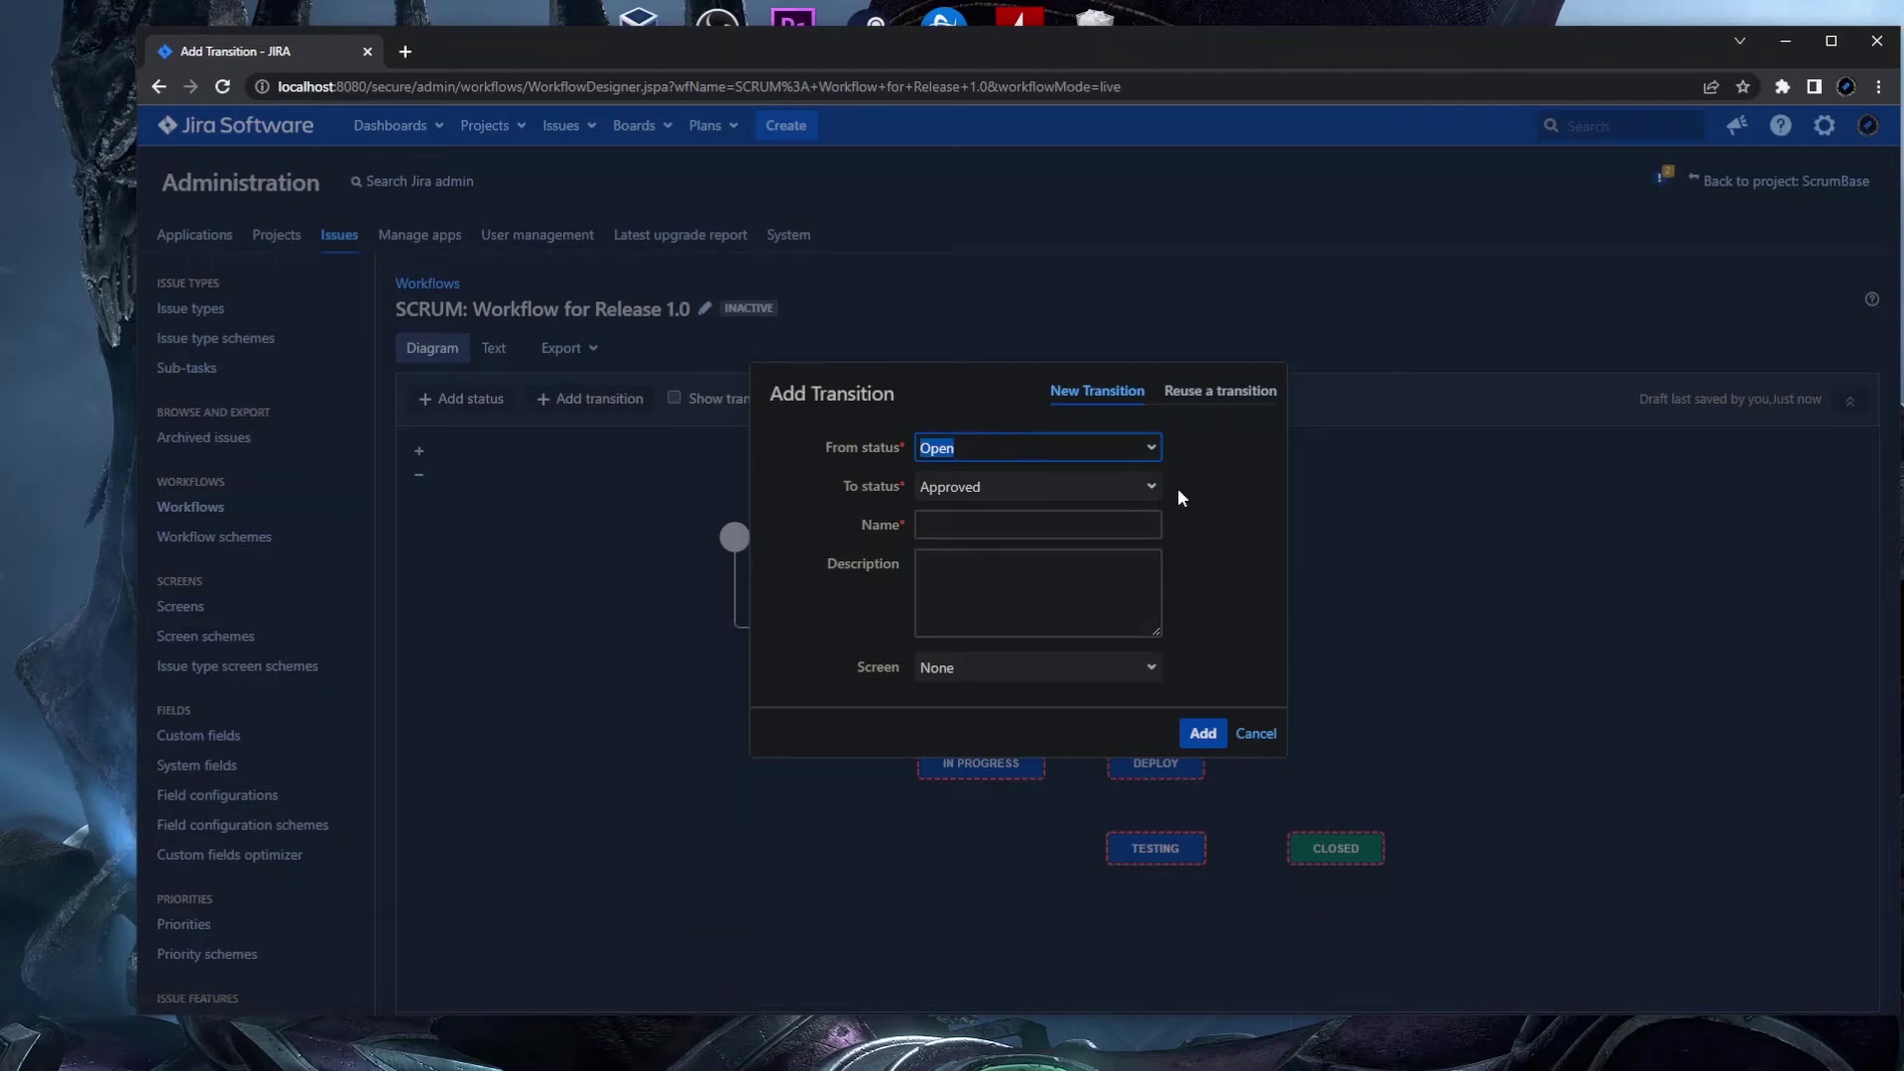
pyautogui.click(1071, 526)
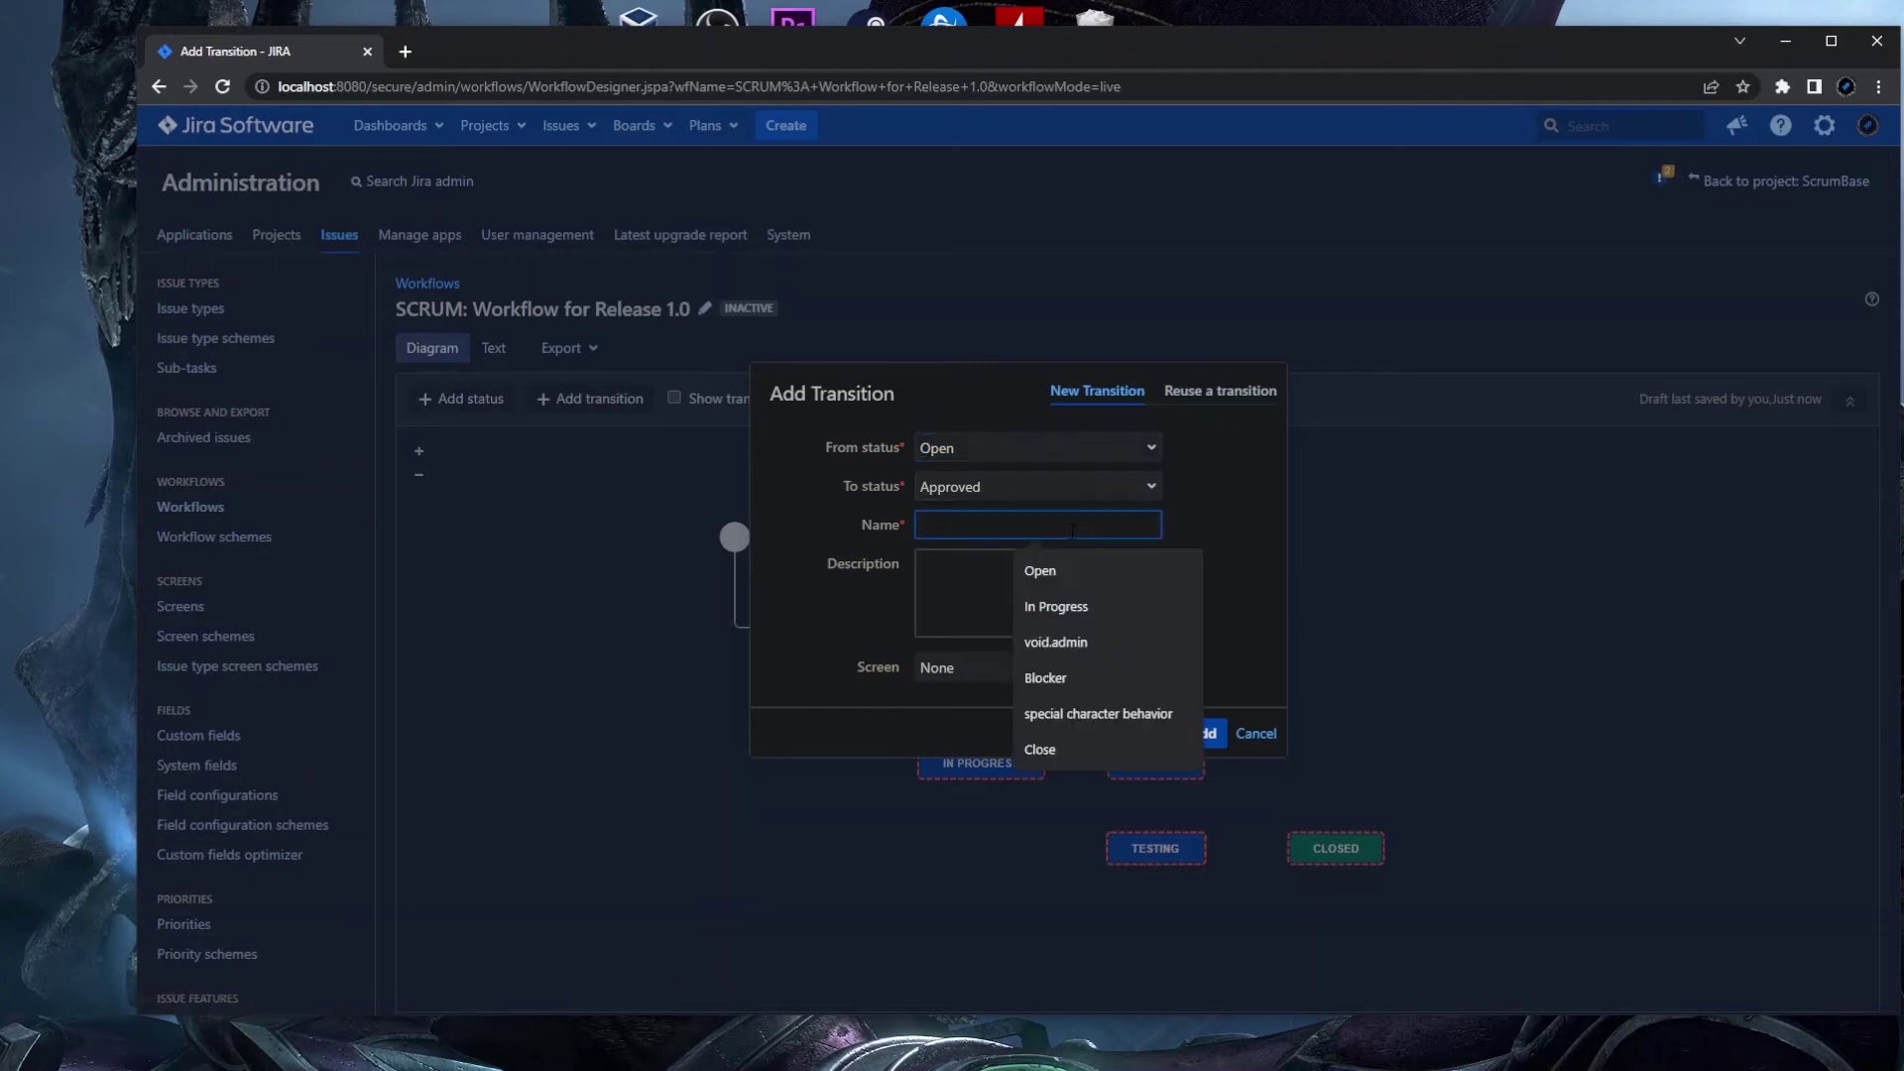
pyautogui.write('Approve')
pyautogui.click(1048, 571)
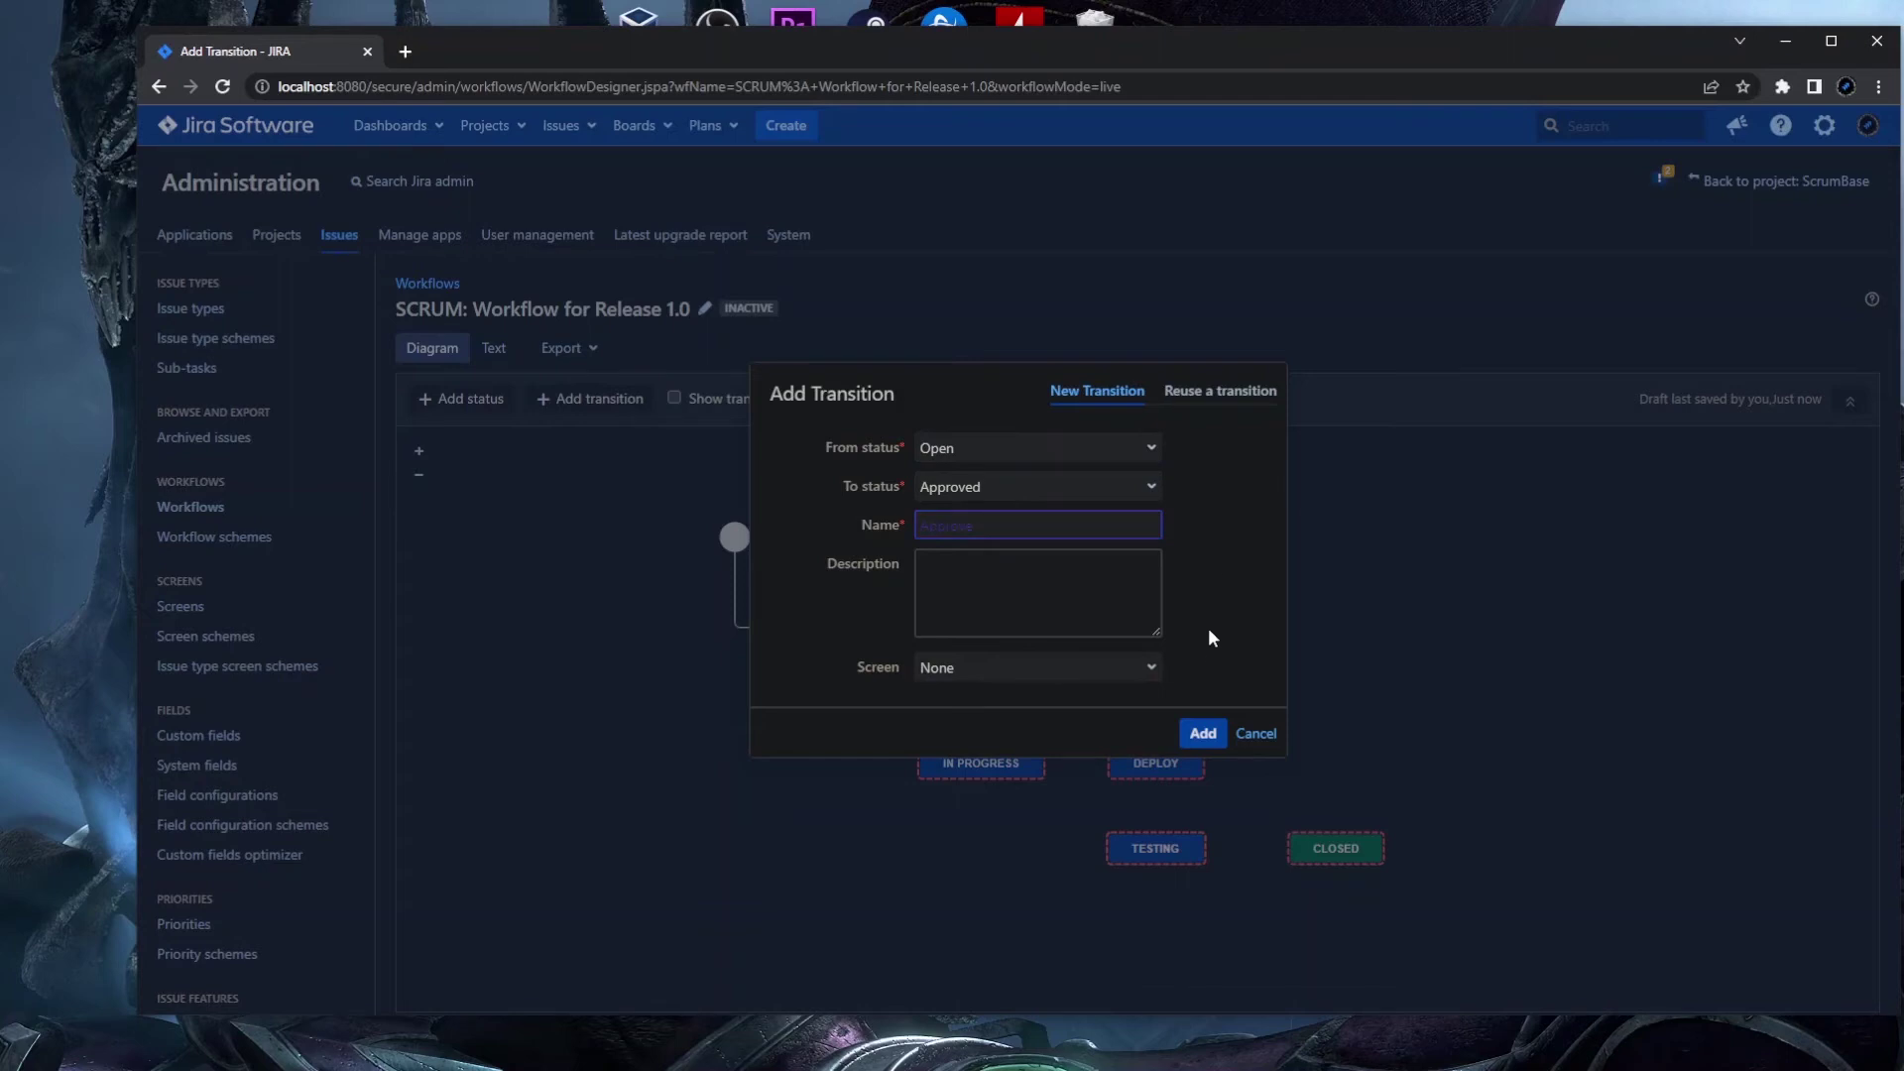
pyautogui.click(1203, 732)
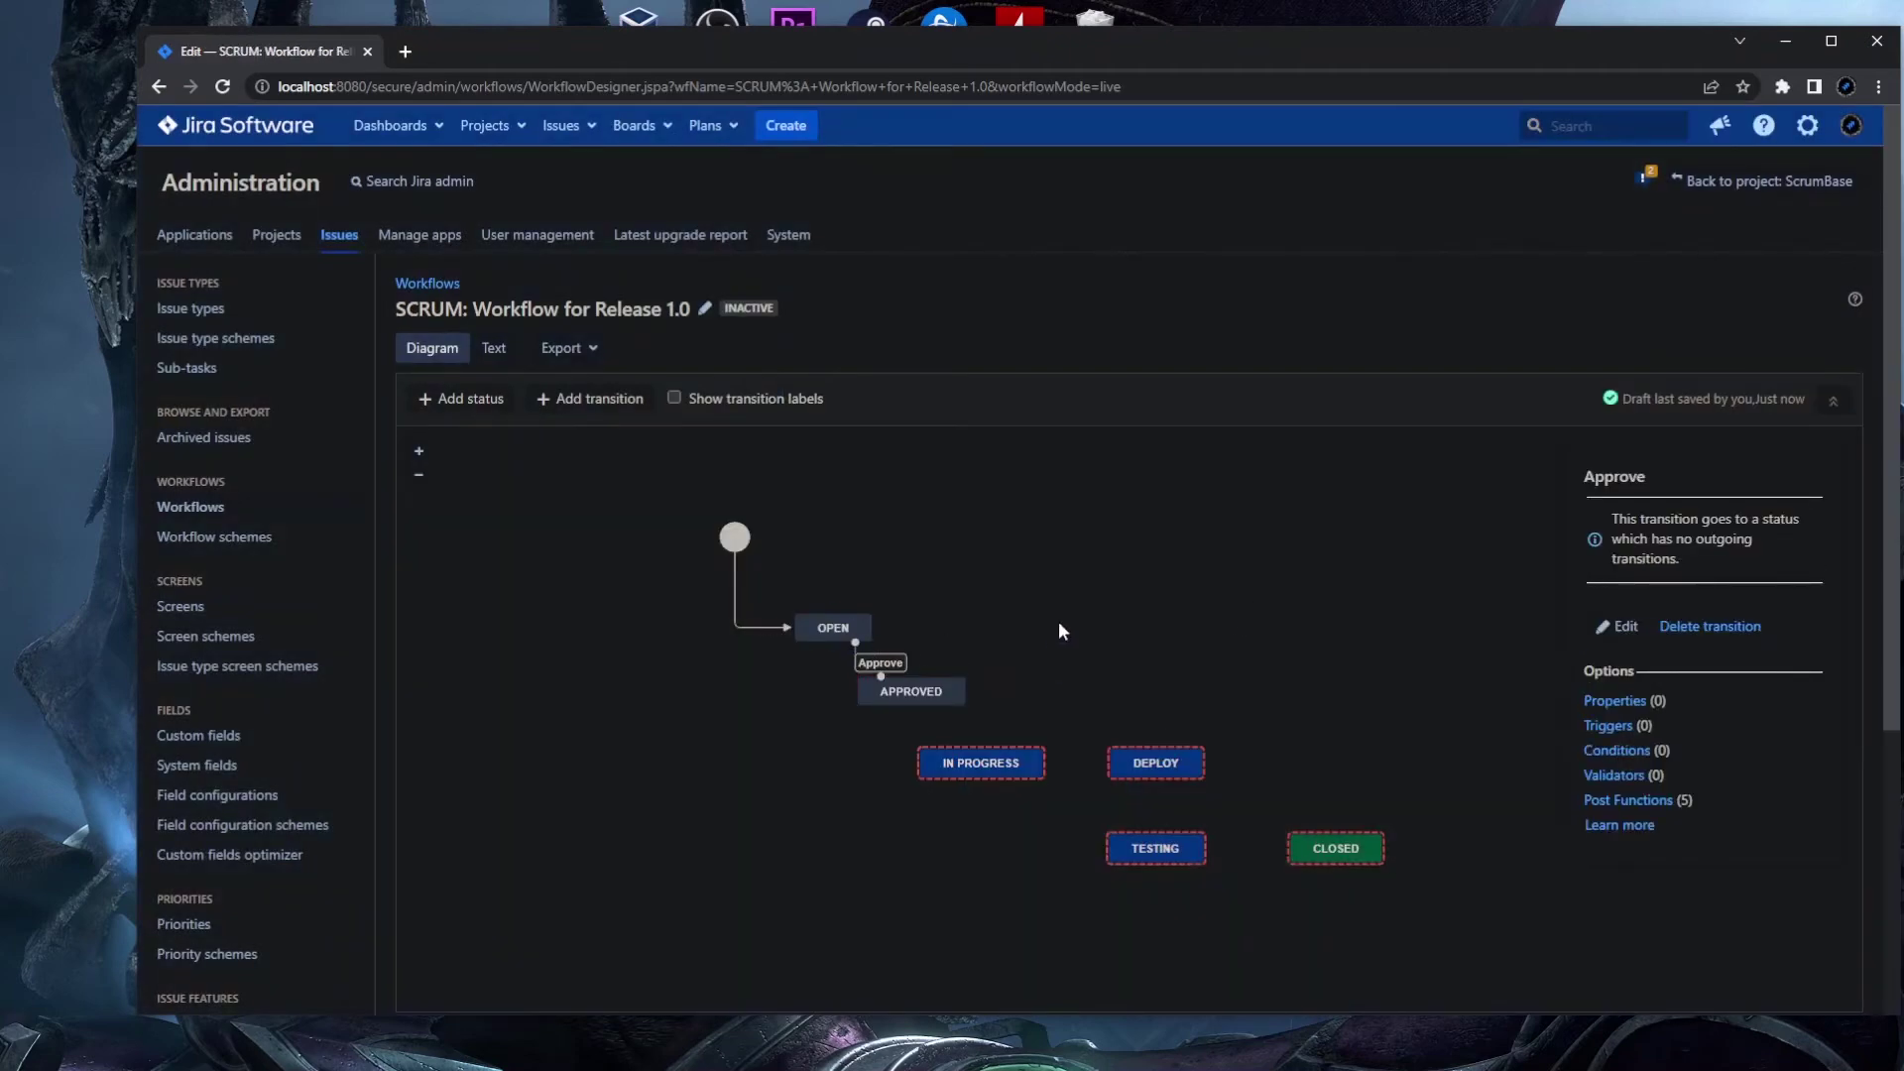
pyautogui.click(1059, 630)
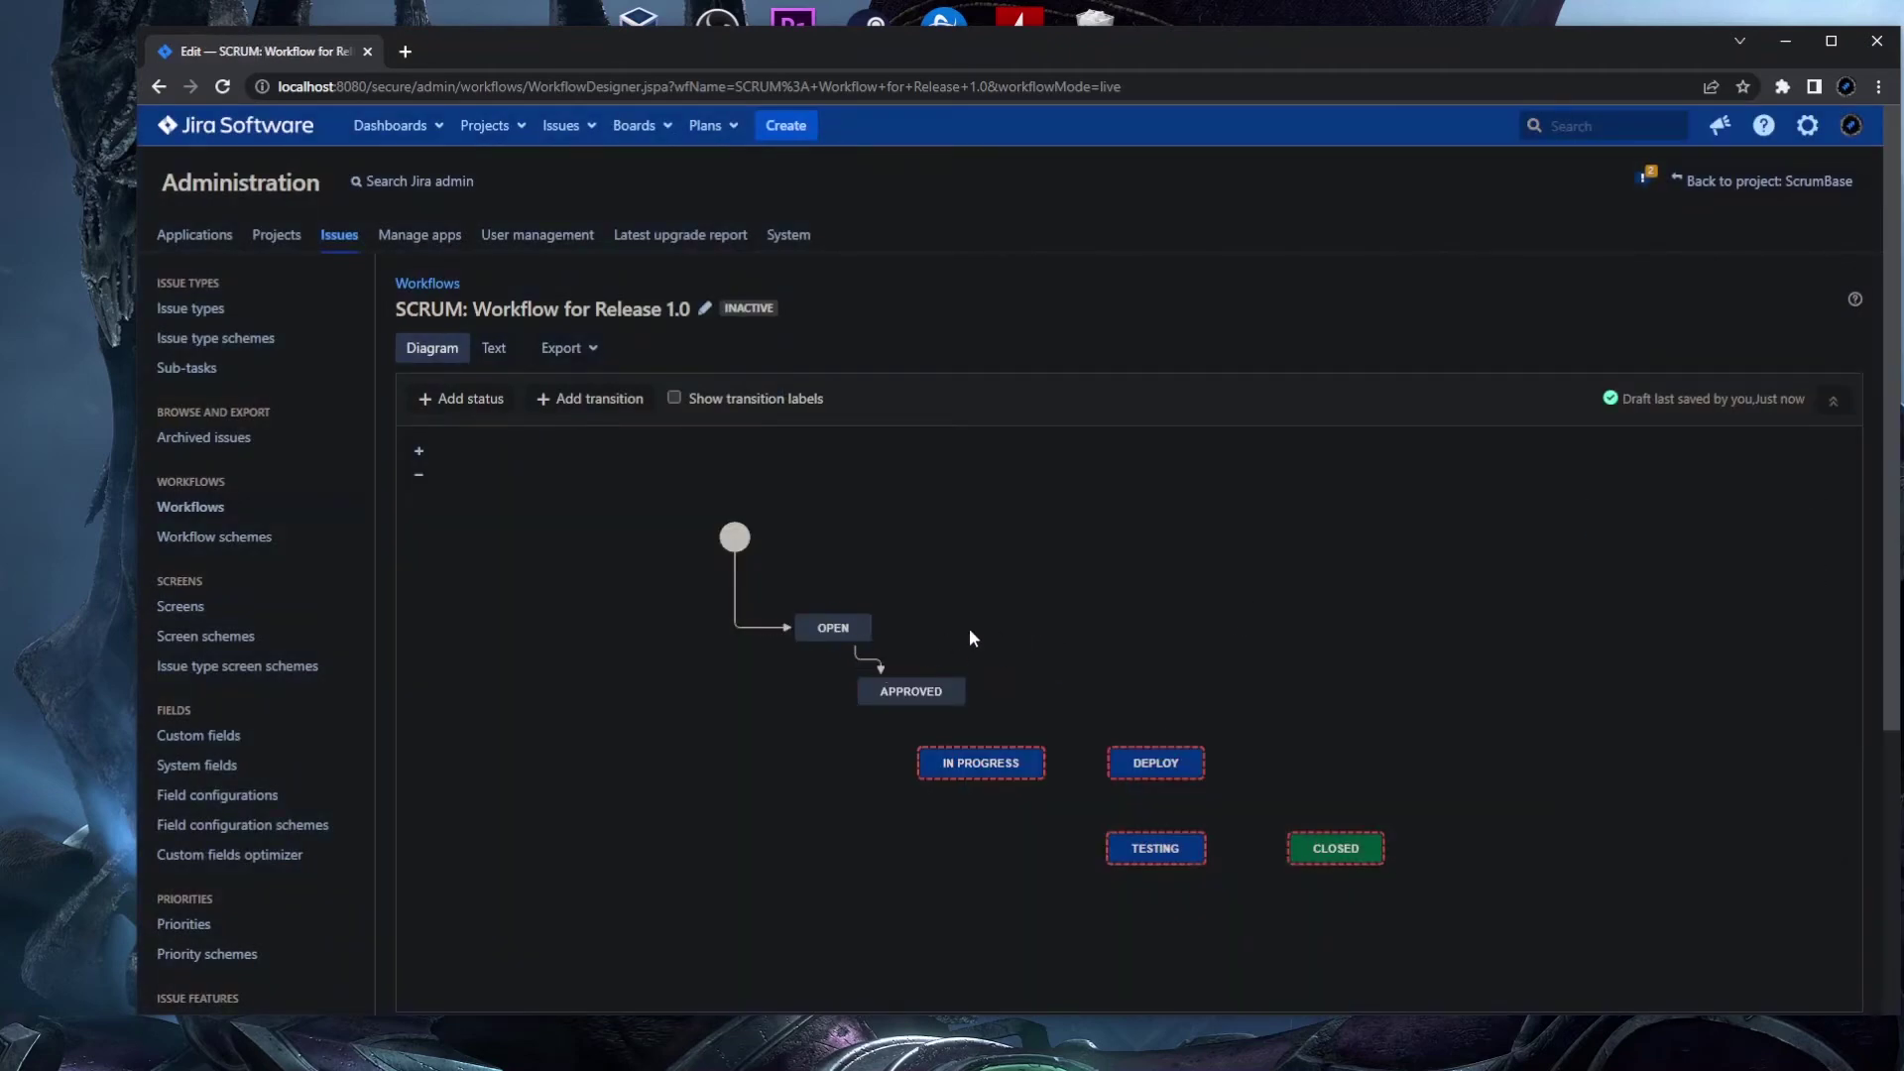
# - Reroute the Approve transition so it leaves the lower-left underside of Open and enters the left side of Approved
pyautogui.click(860, 658)
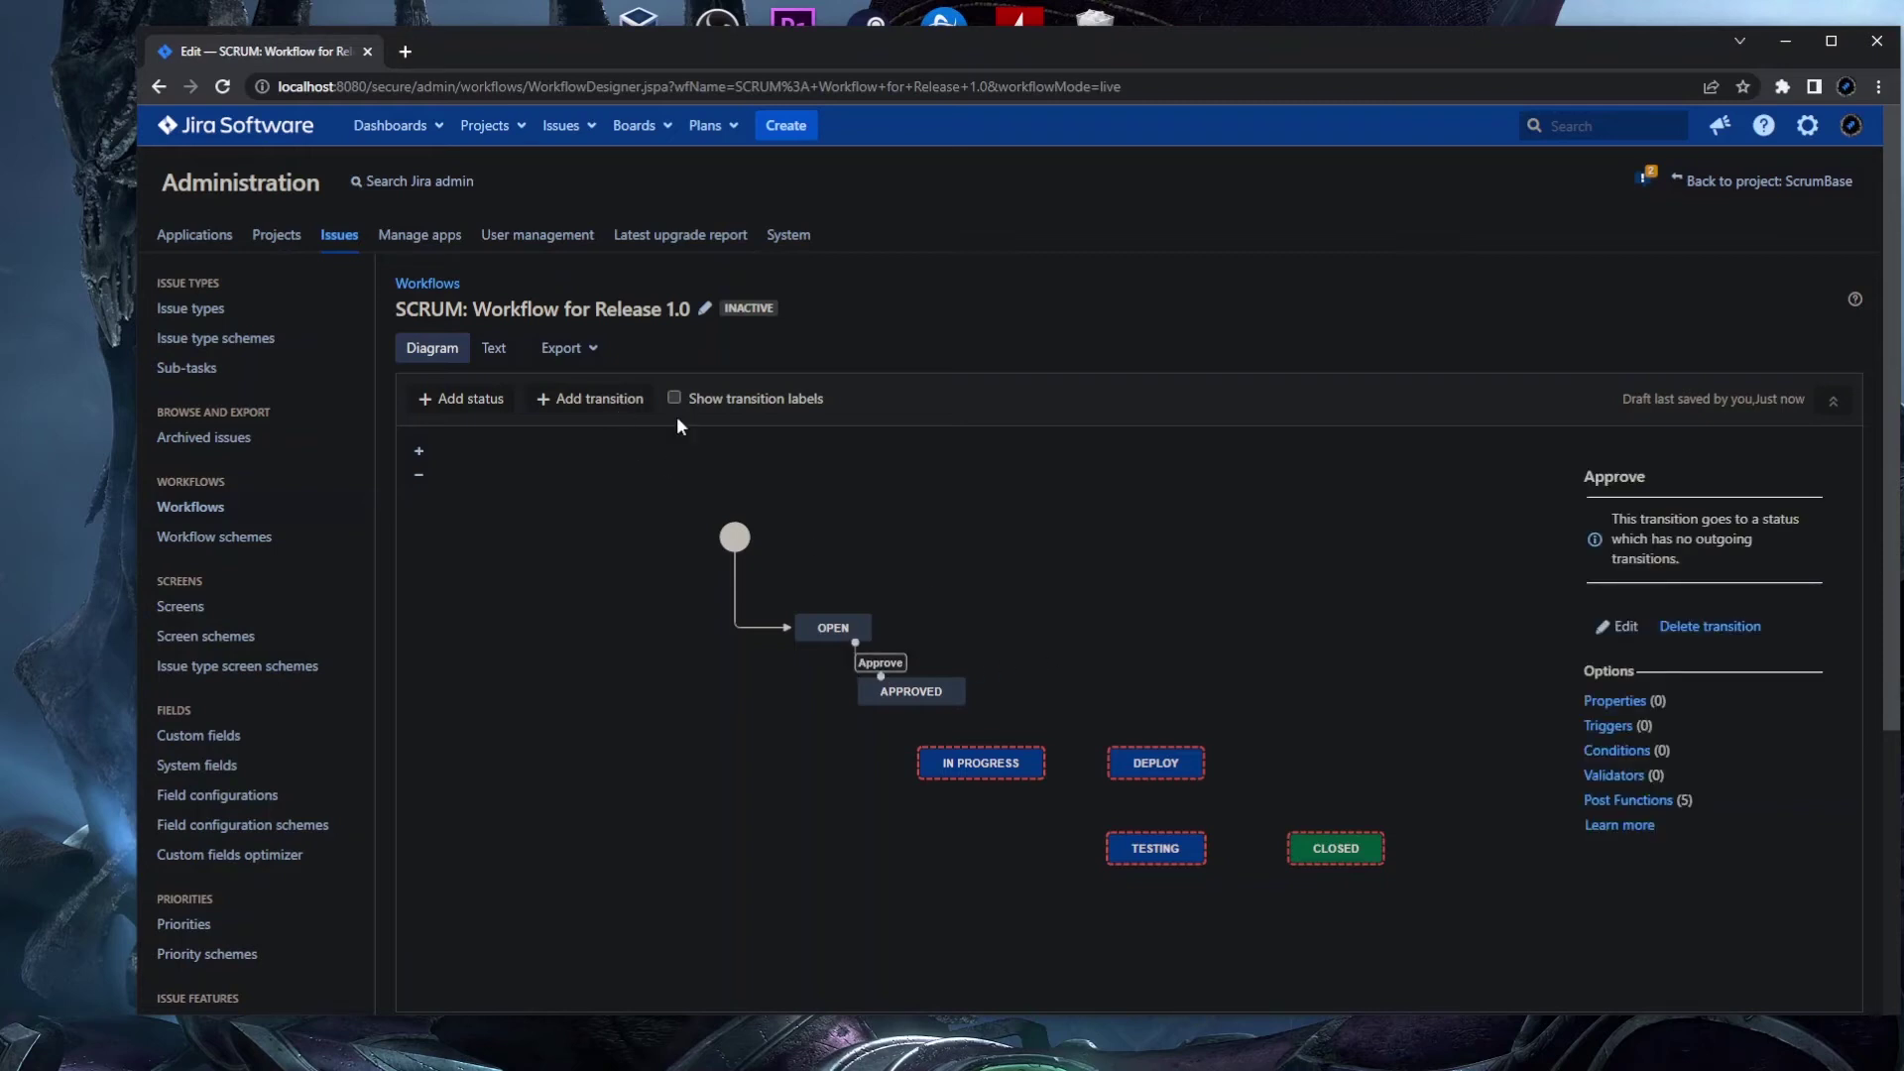
pyautogui.moveTo(1002, 757)
pyautogui.moveTo(855, 643)
pyautogui.moveTo(855, 642); pyautogui.dragTo(857, 691)
pyautogui.click(835, 762)
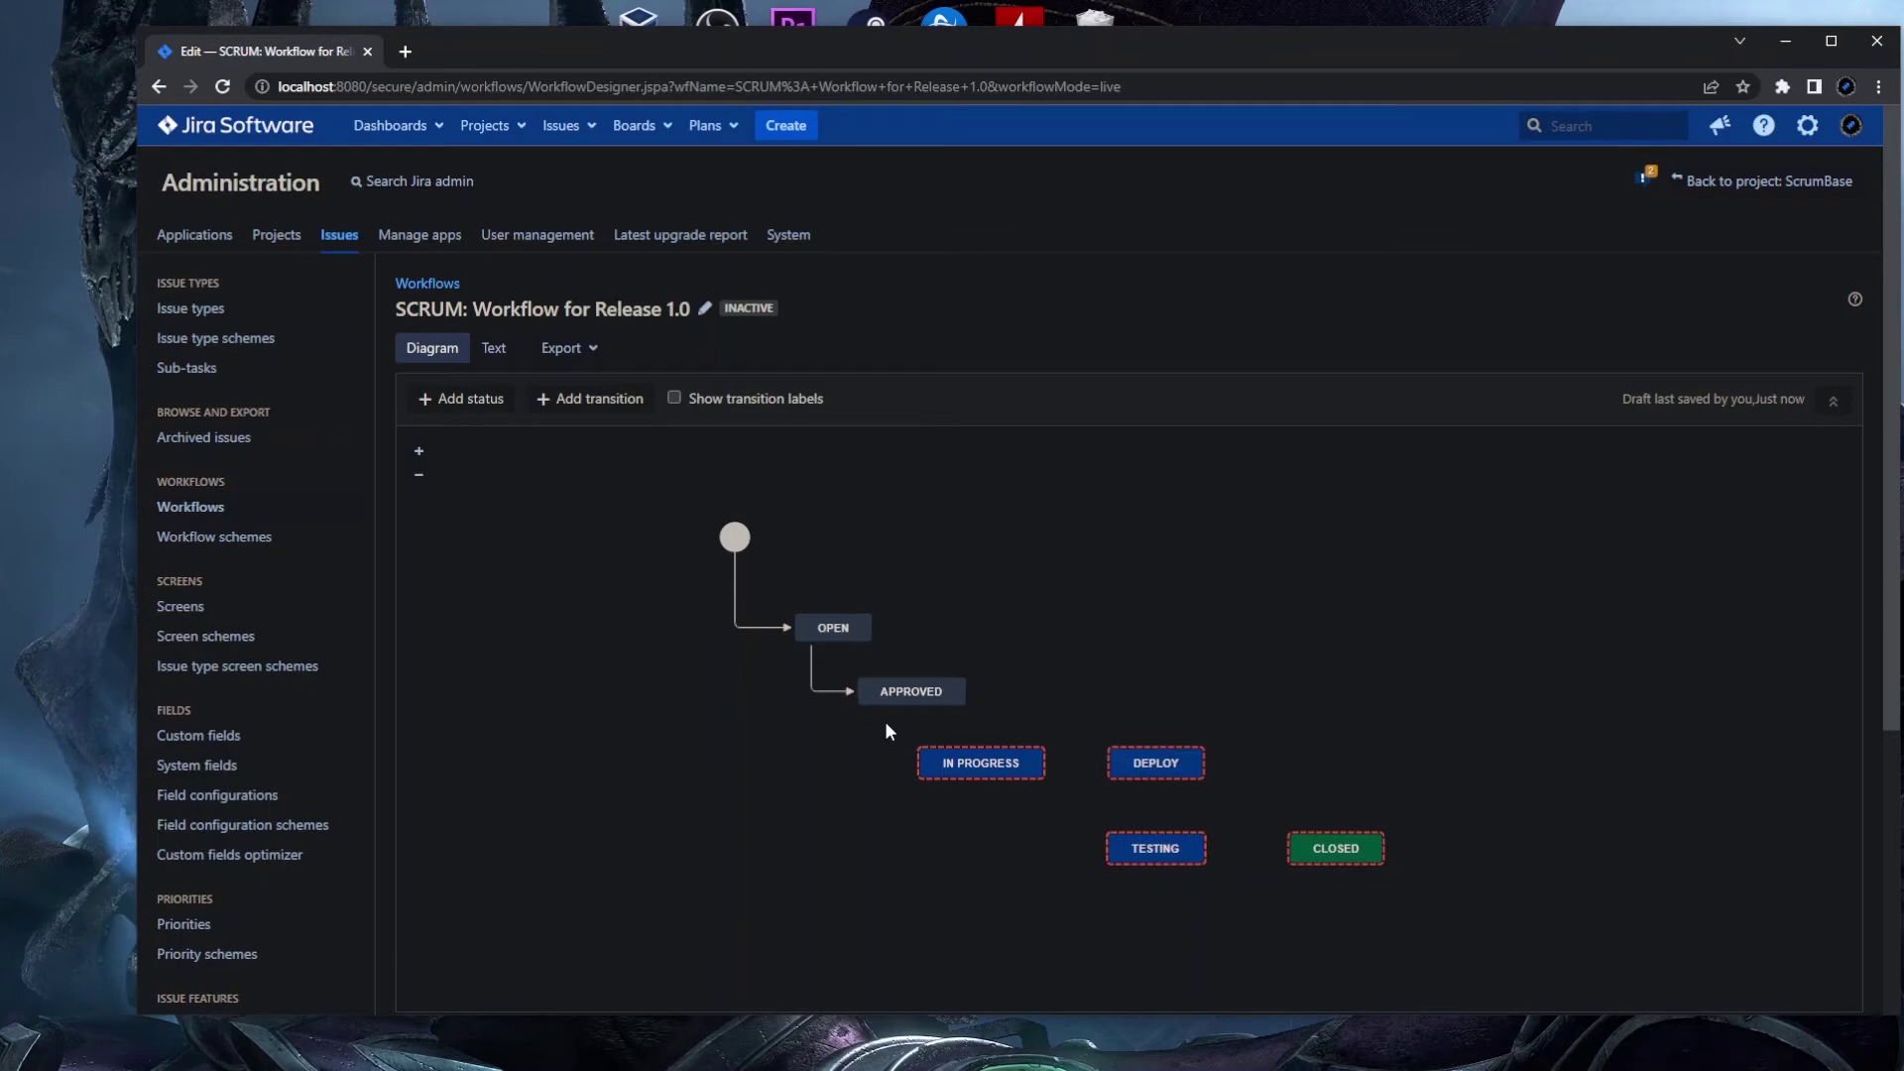
# - Add a transition named In Progress from the underside of Approved to the left side of the In Progress status
pyautogui.click(893, 694)
pyautogui.moveTo(880, 736); pyautogui.dragTo(932, 763)
pyautogui.click(955, 537)
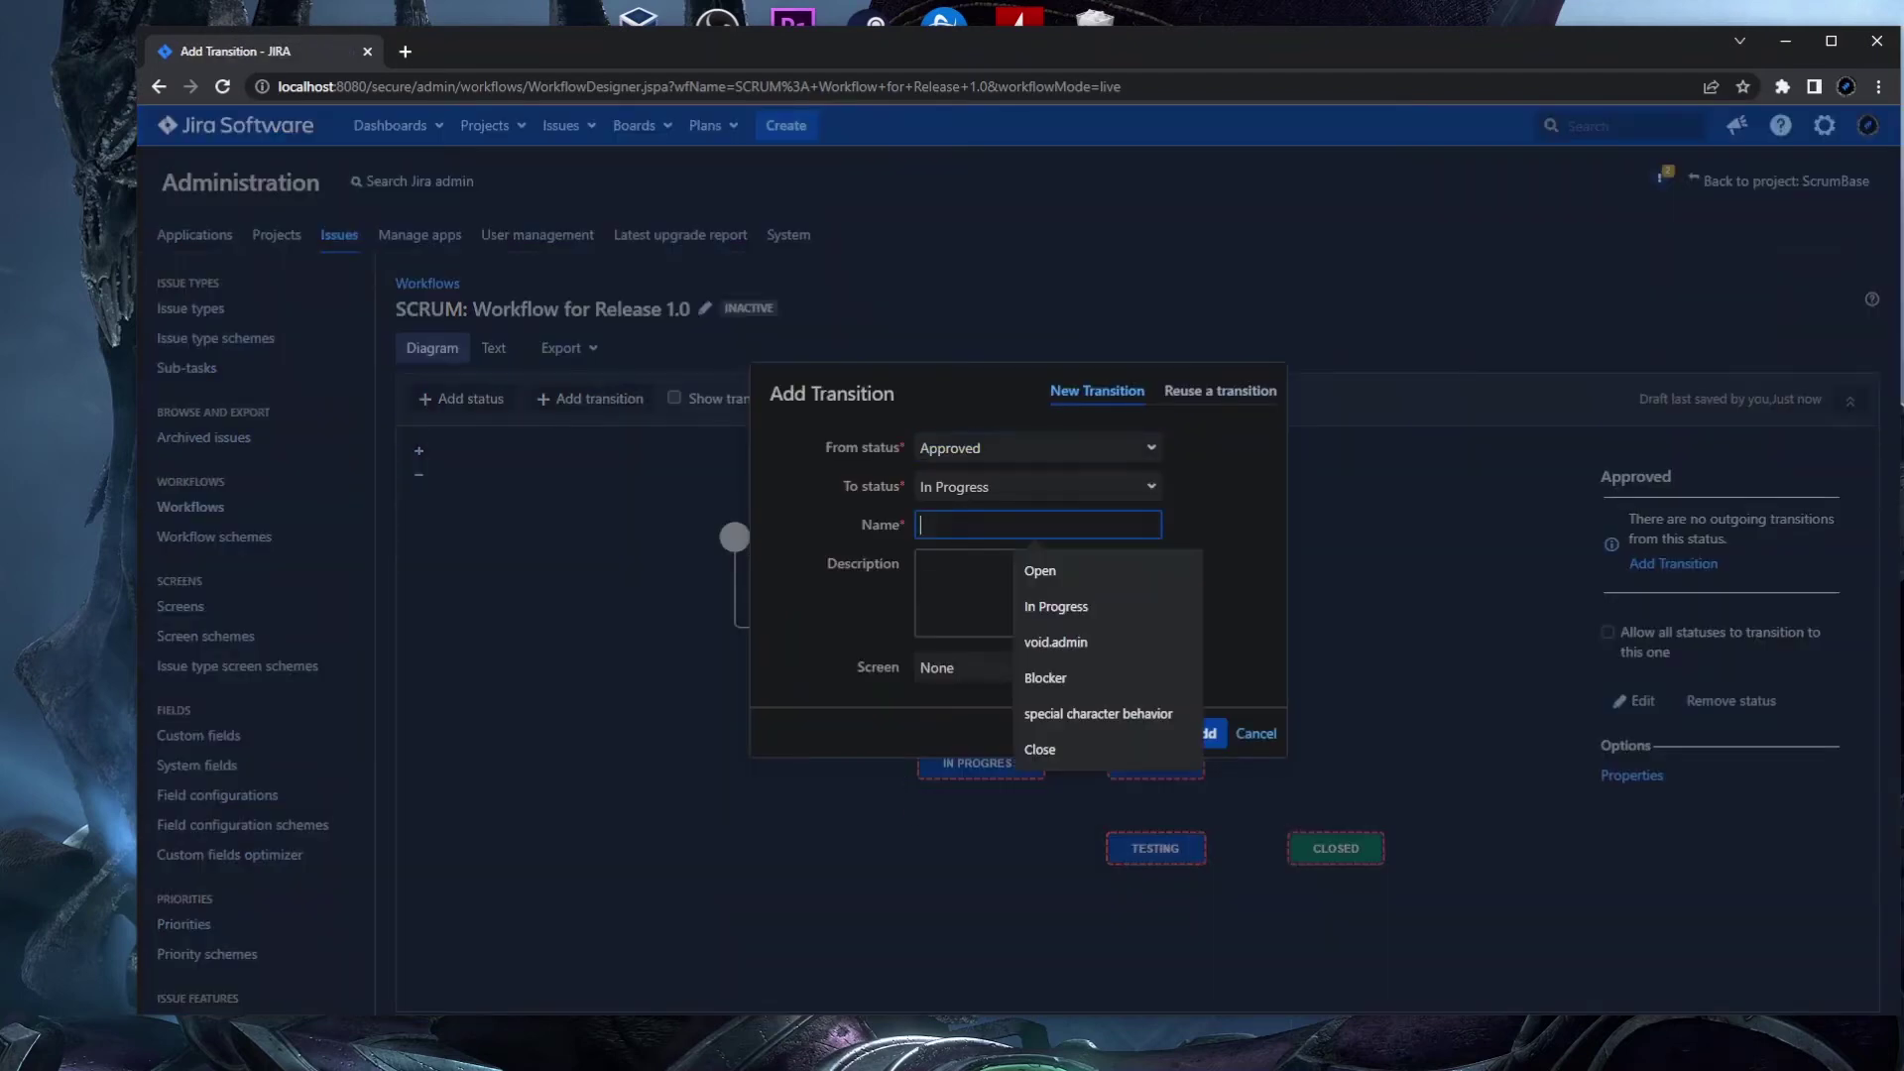
pyautogui.click(1067, 605)
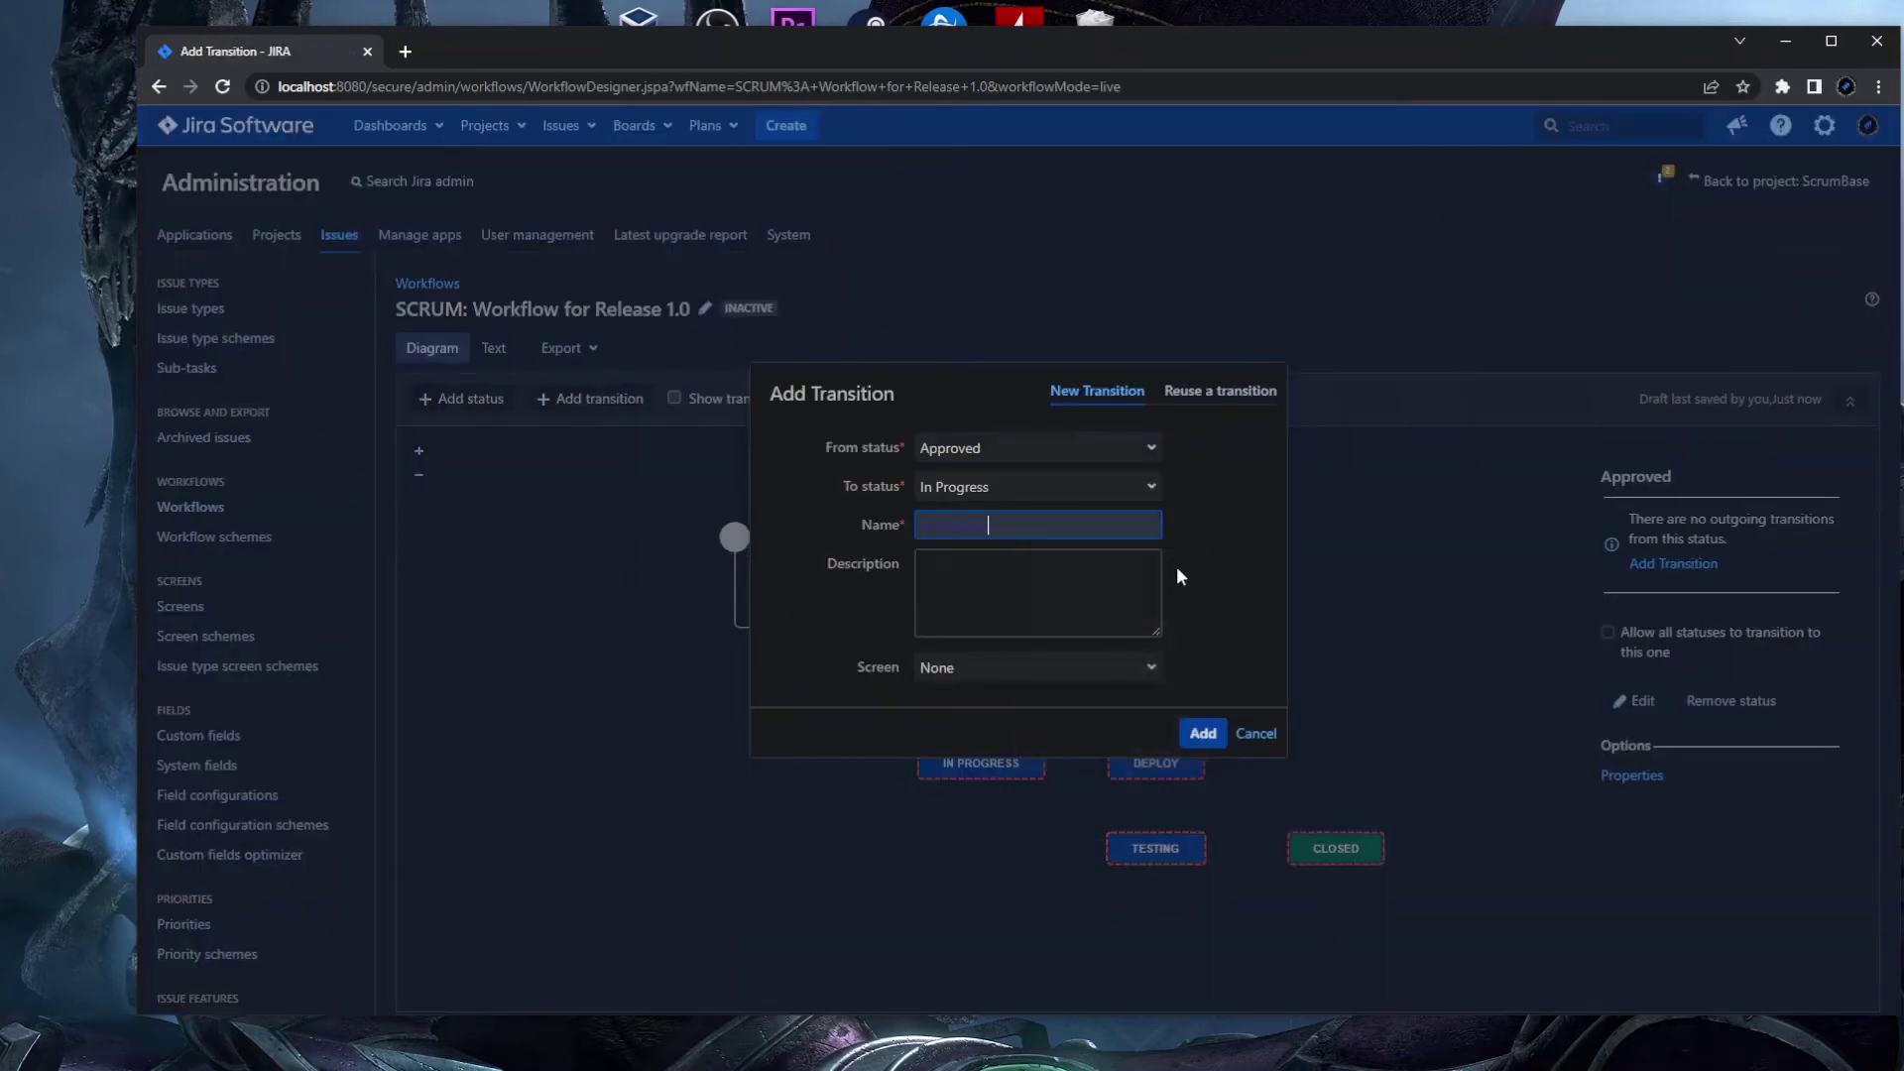
pyautogui.click(1203, 733)
pyautogui.click(1097, 680)
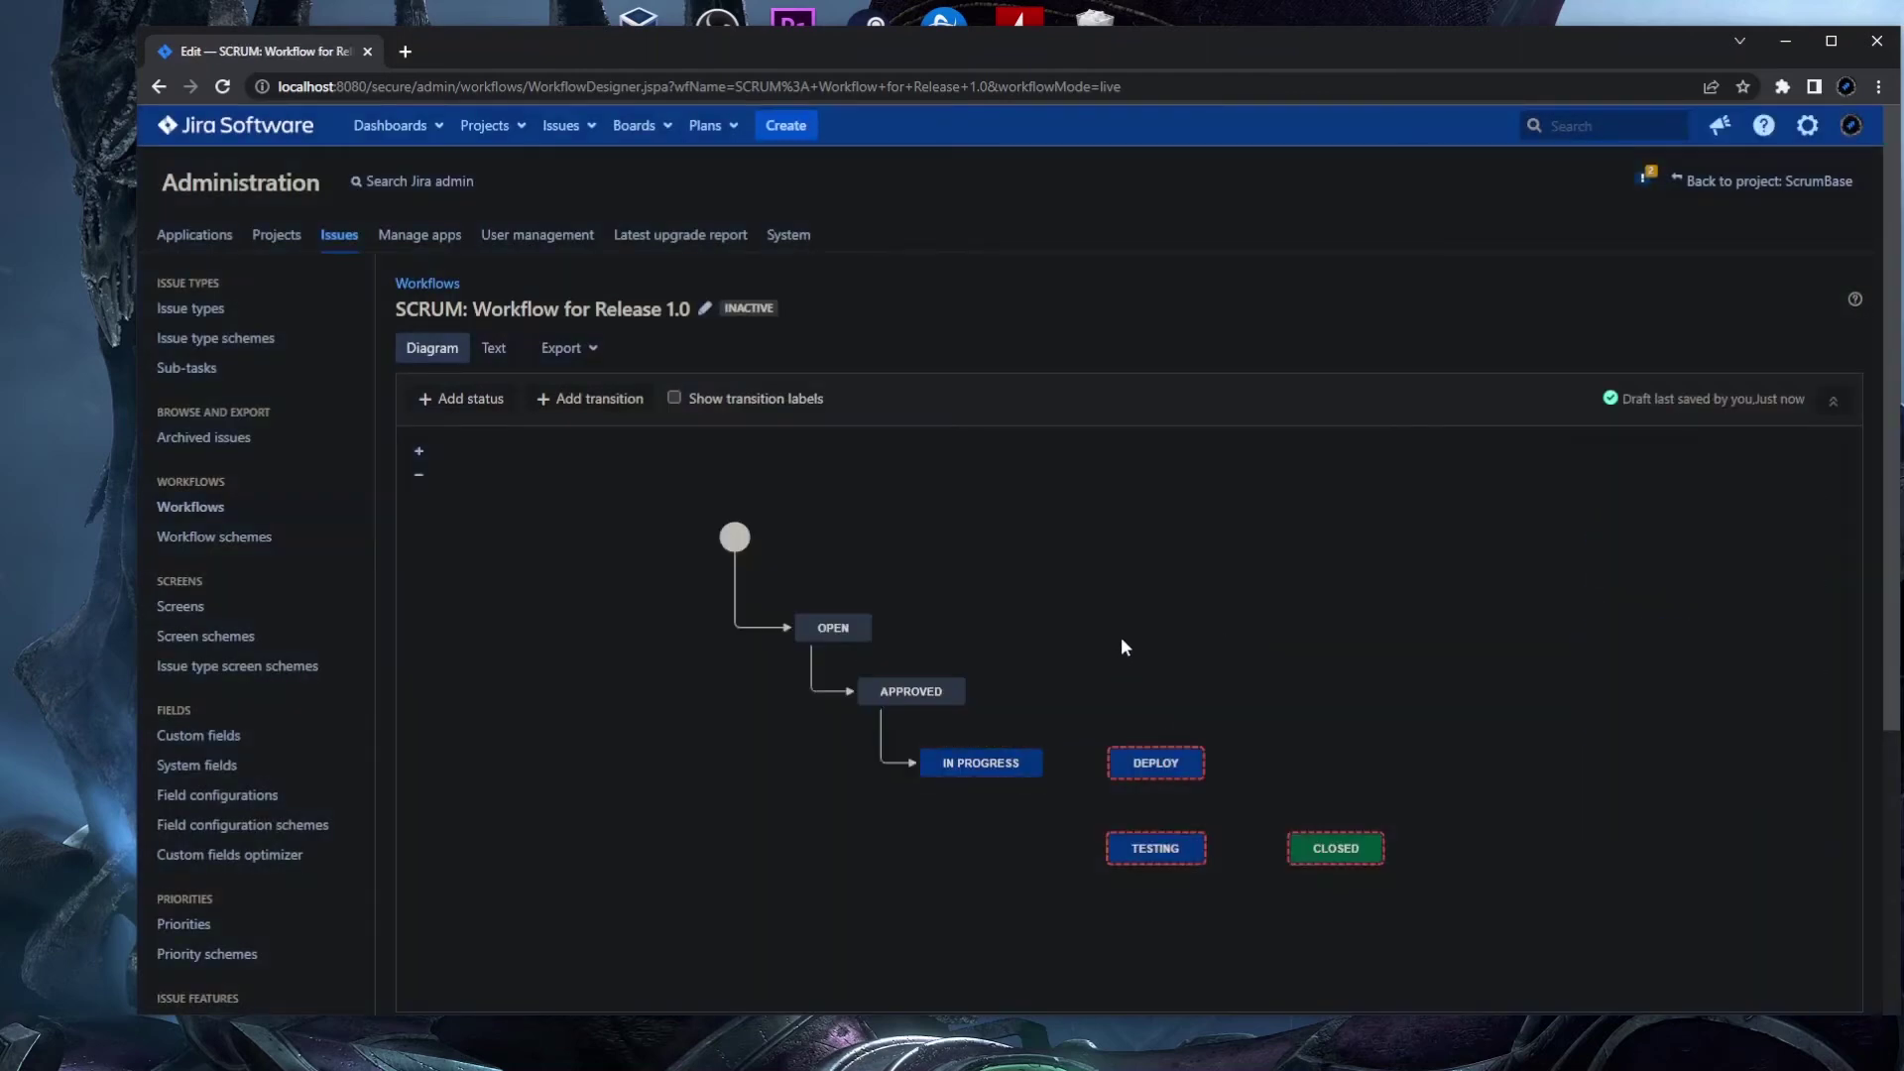
# - Connect the In Progress status to the Deploy status with a new transition named Deployment
pyautogui.moveTo(1046, 763); pyautogui.dragTo(1131, 764)
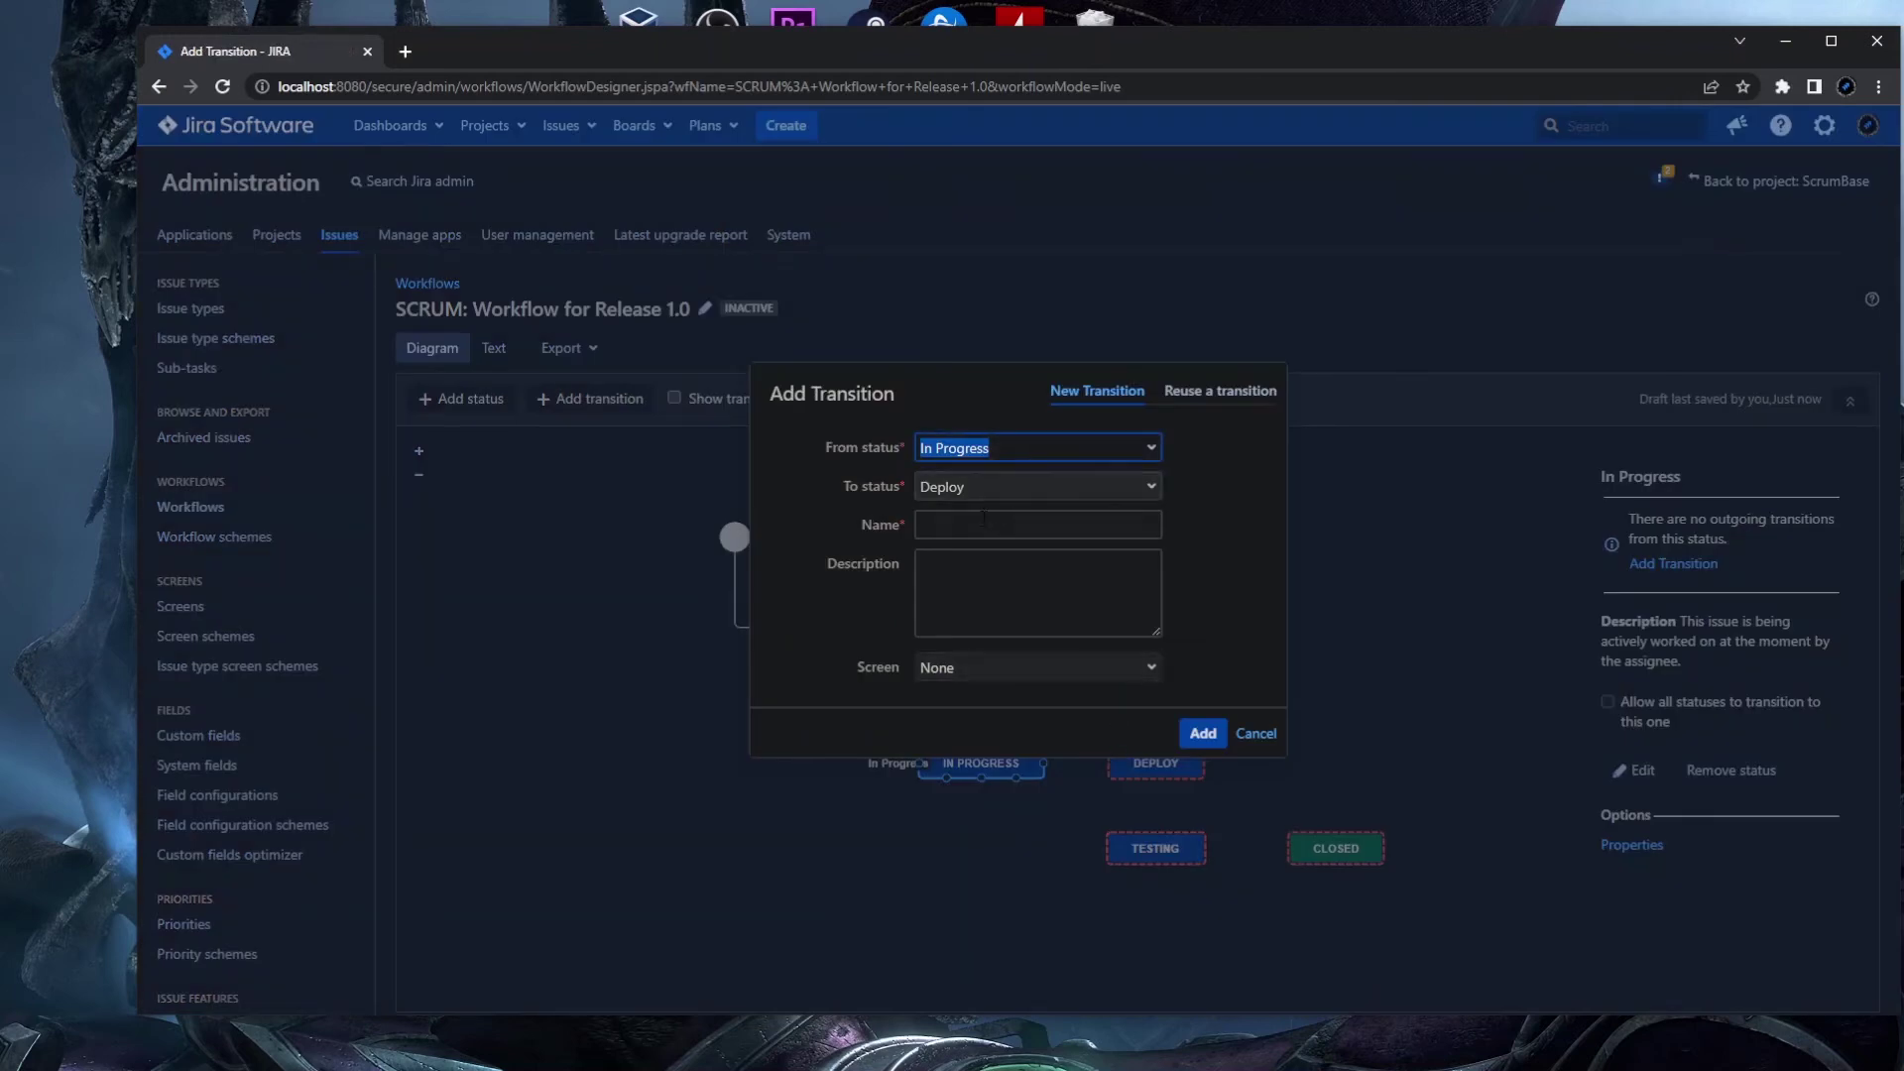
pyautogui.click(984, 522)
pyautogui.write('Deployment')
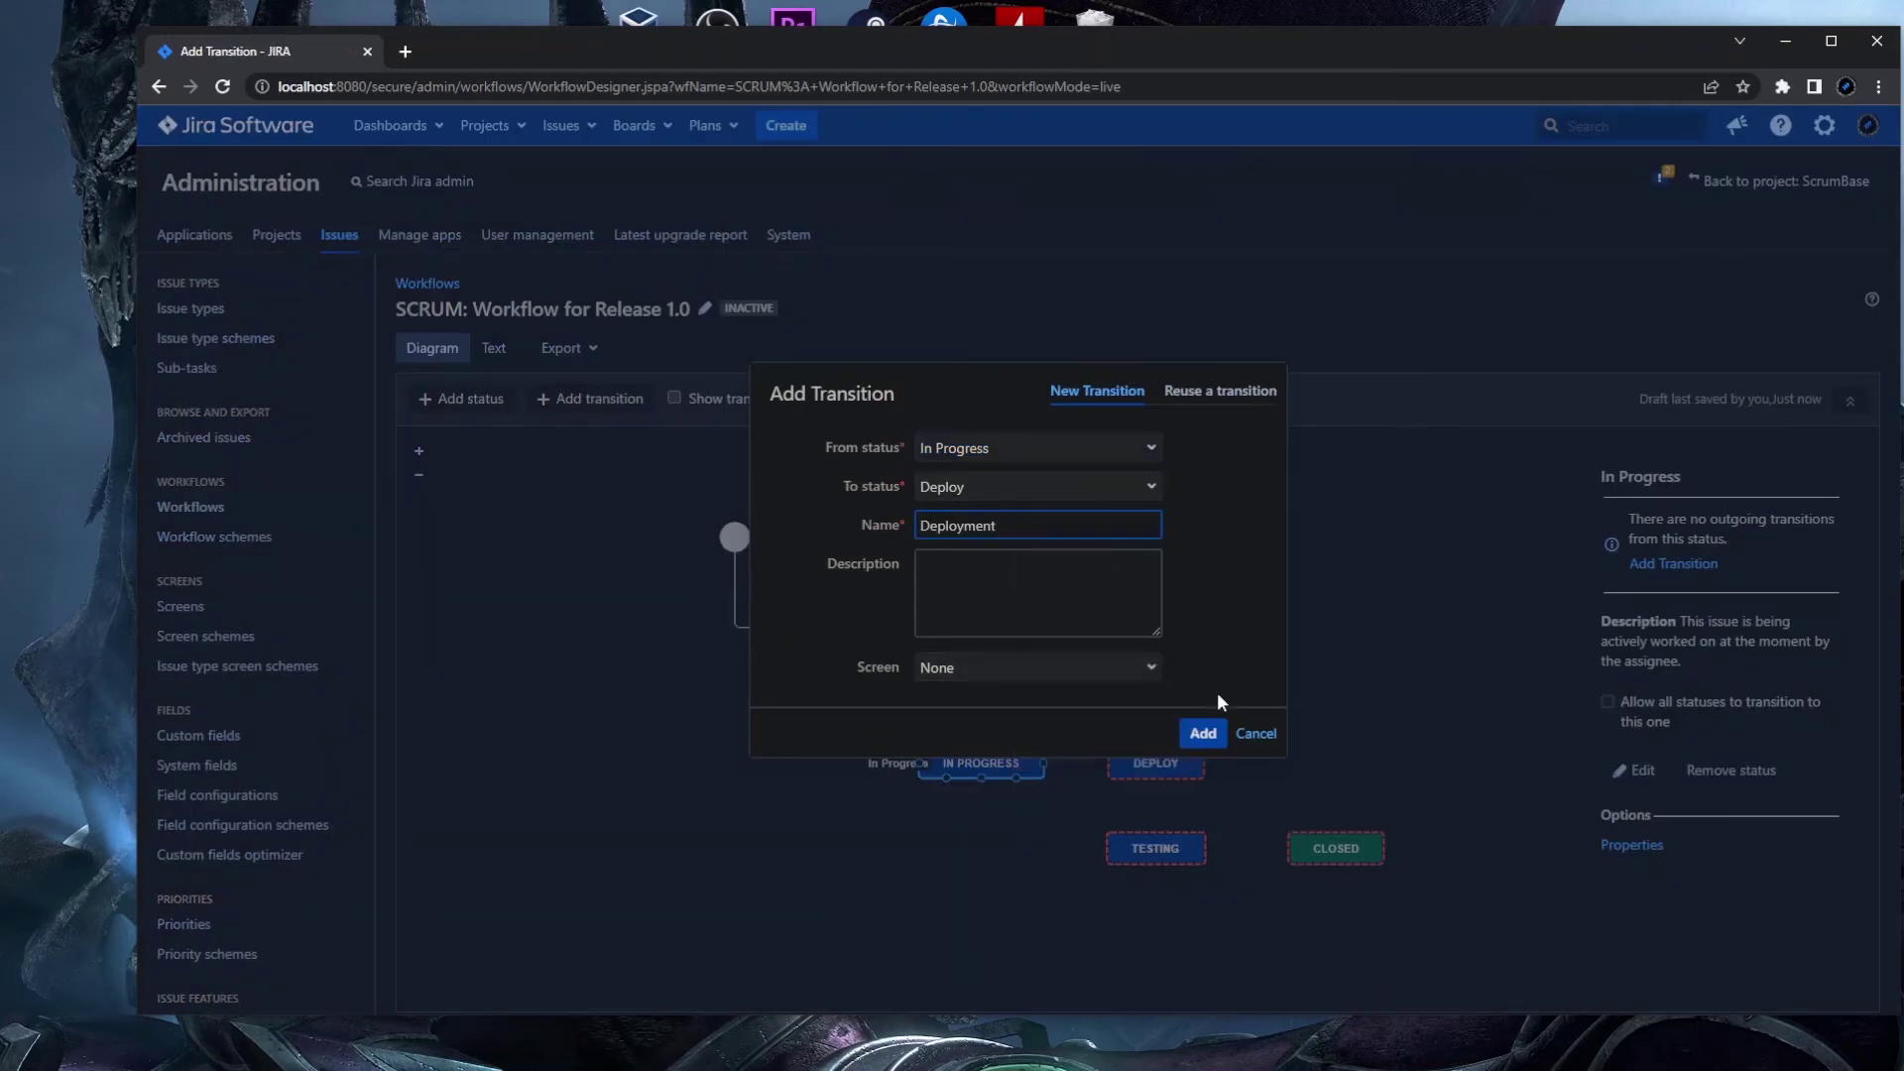
pyautogui.press('Return')
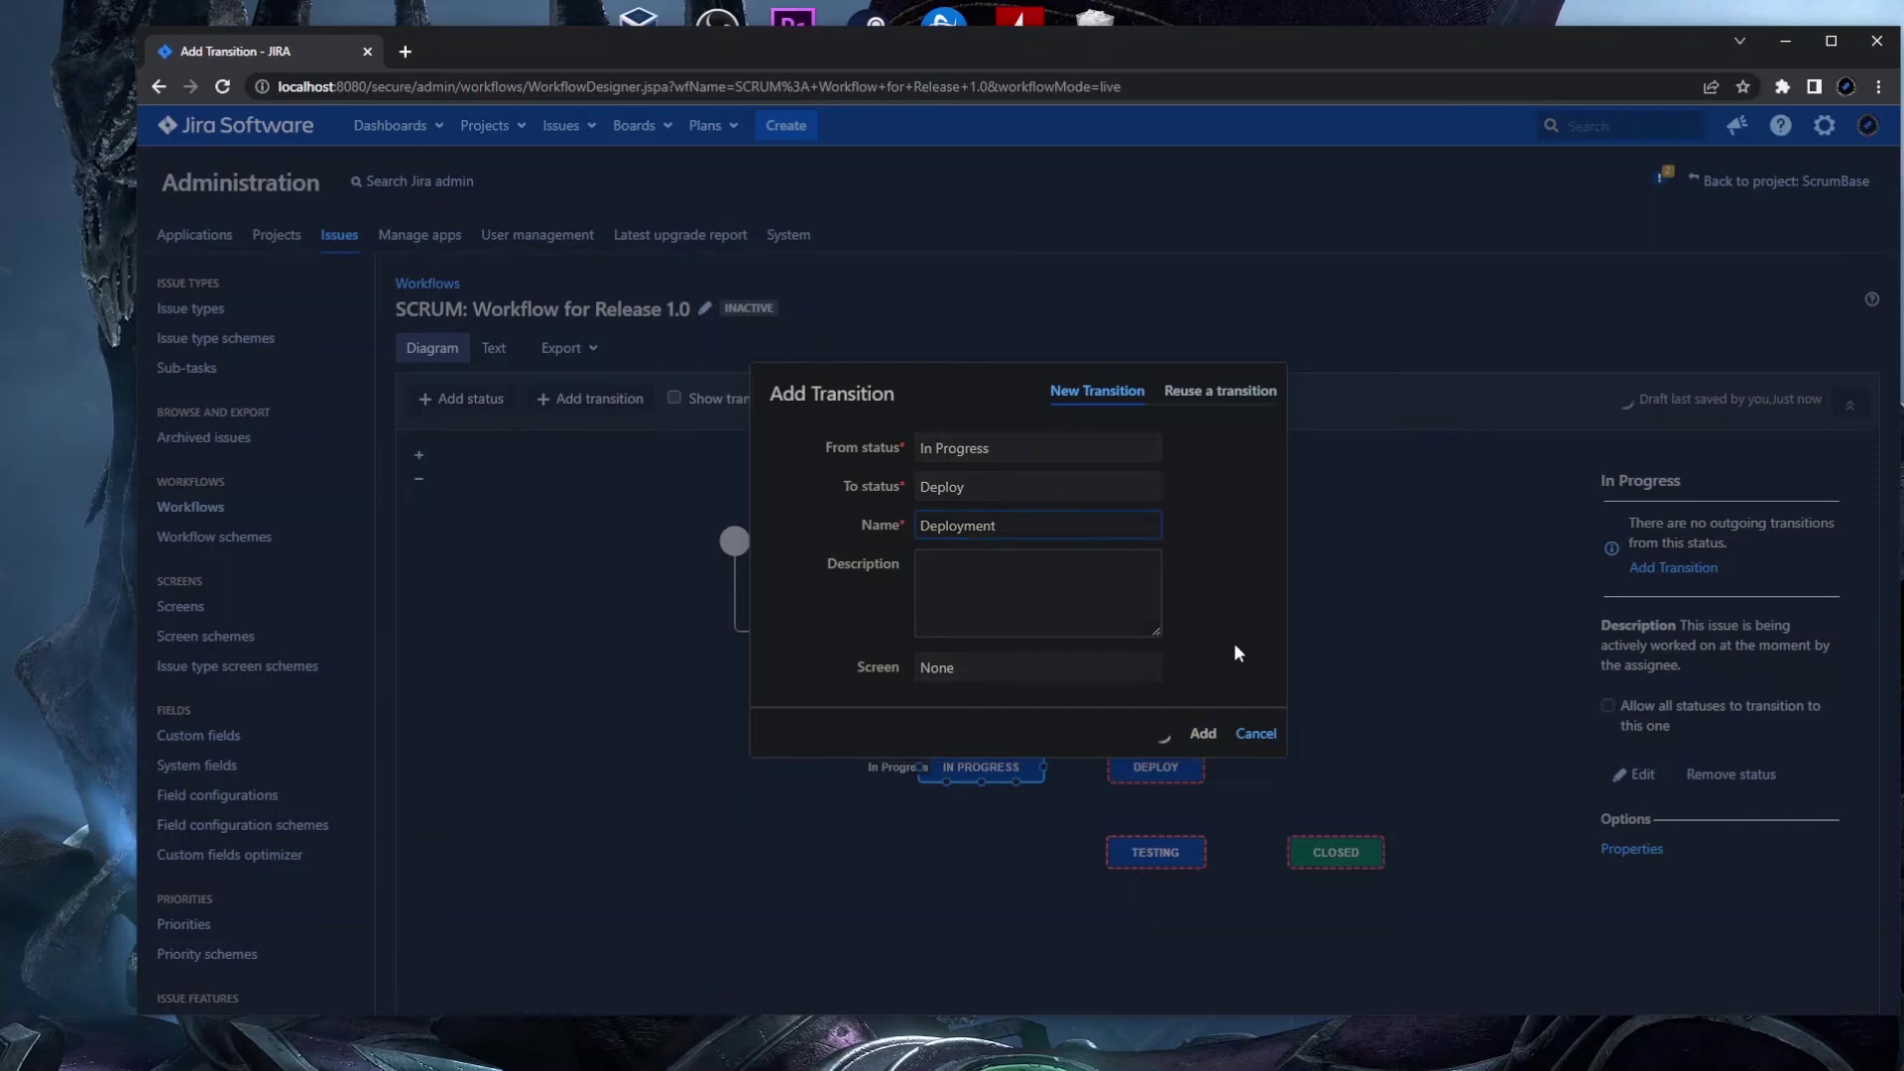
pyautogui.click(1280, 724)
# - Connect the underside of the Deploy status to the Testing status with a new transition named Testing phase
pyautogui.click(1156, 777)
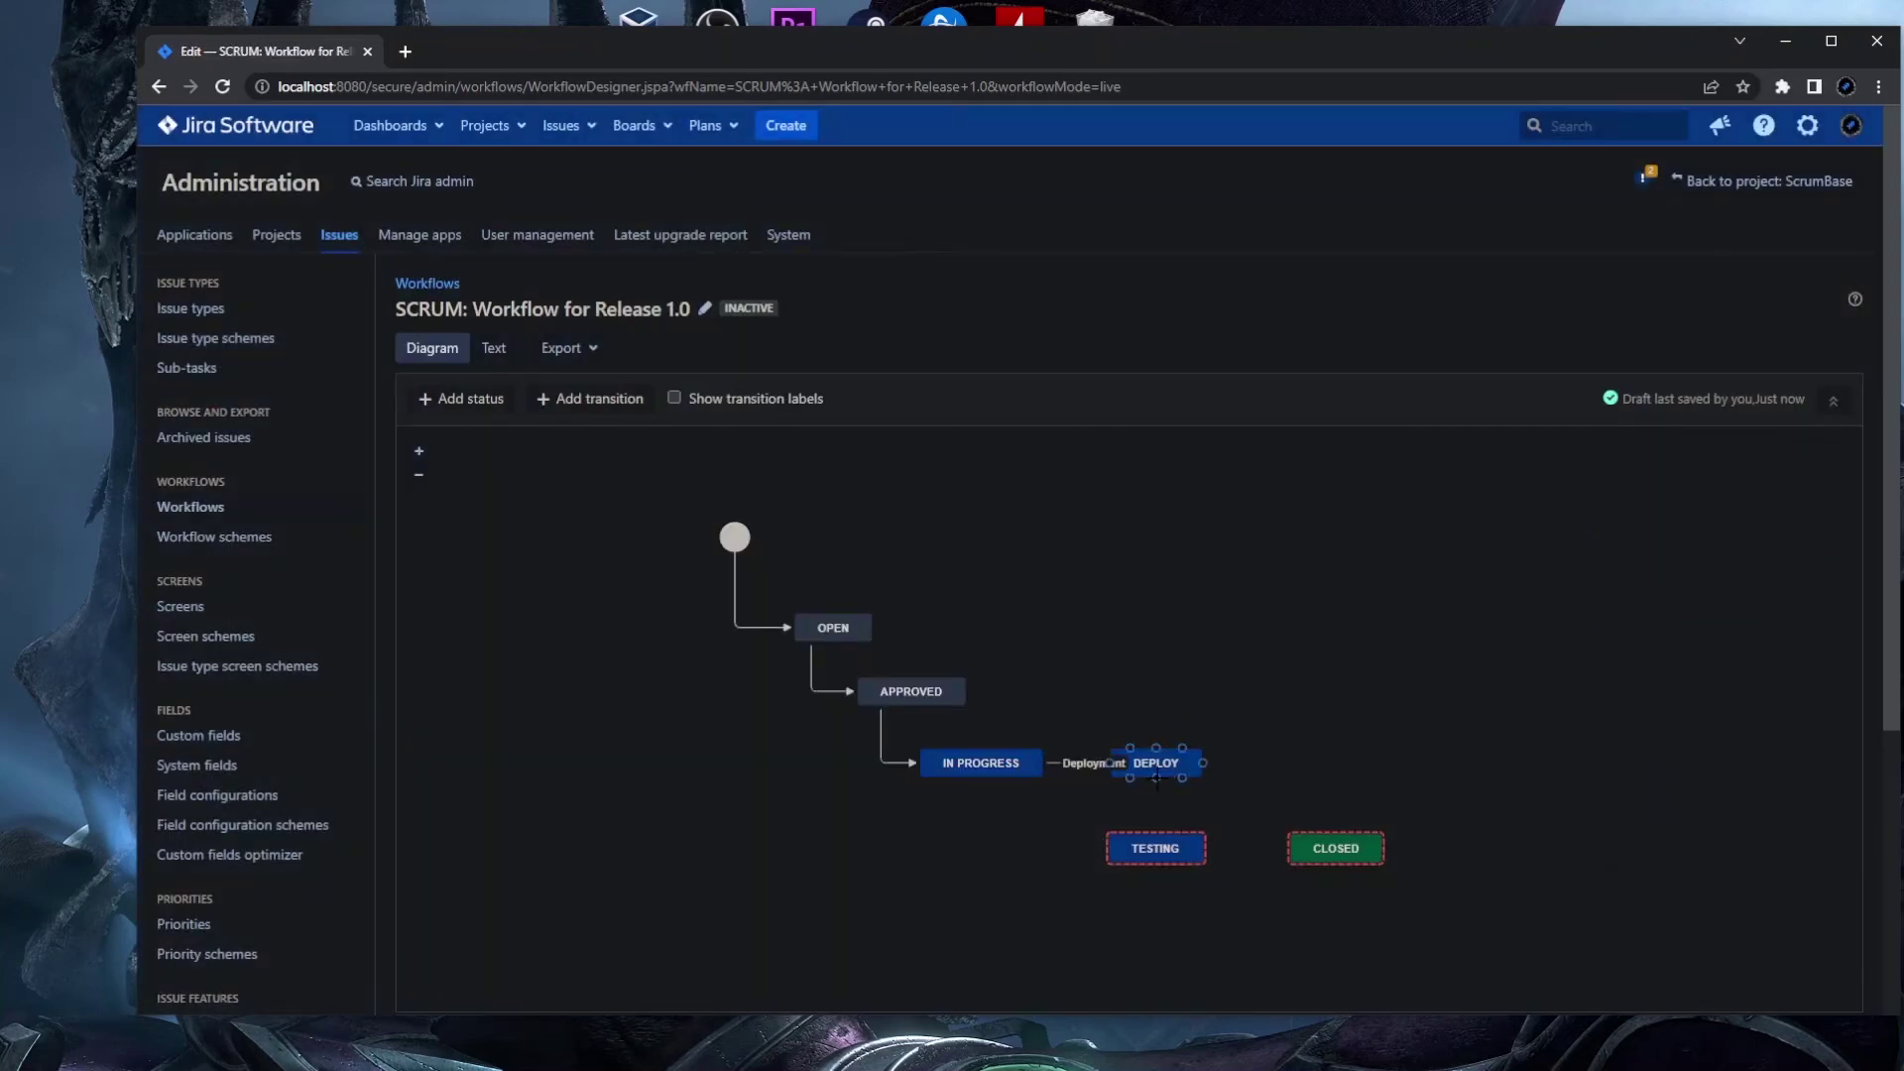
pyautogui.moveTo(1156, 777); pyautogui.dragTo(1156, 845)
pyautogui.press('Tab')
pyautogui.click(974, 527)
pyautogui.write('Tes')
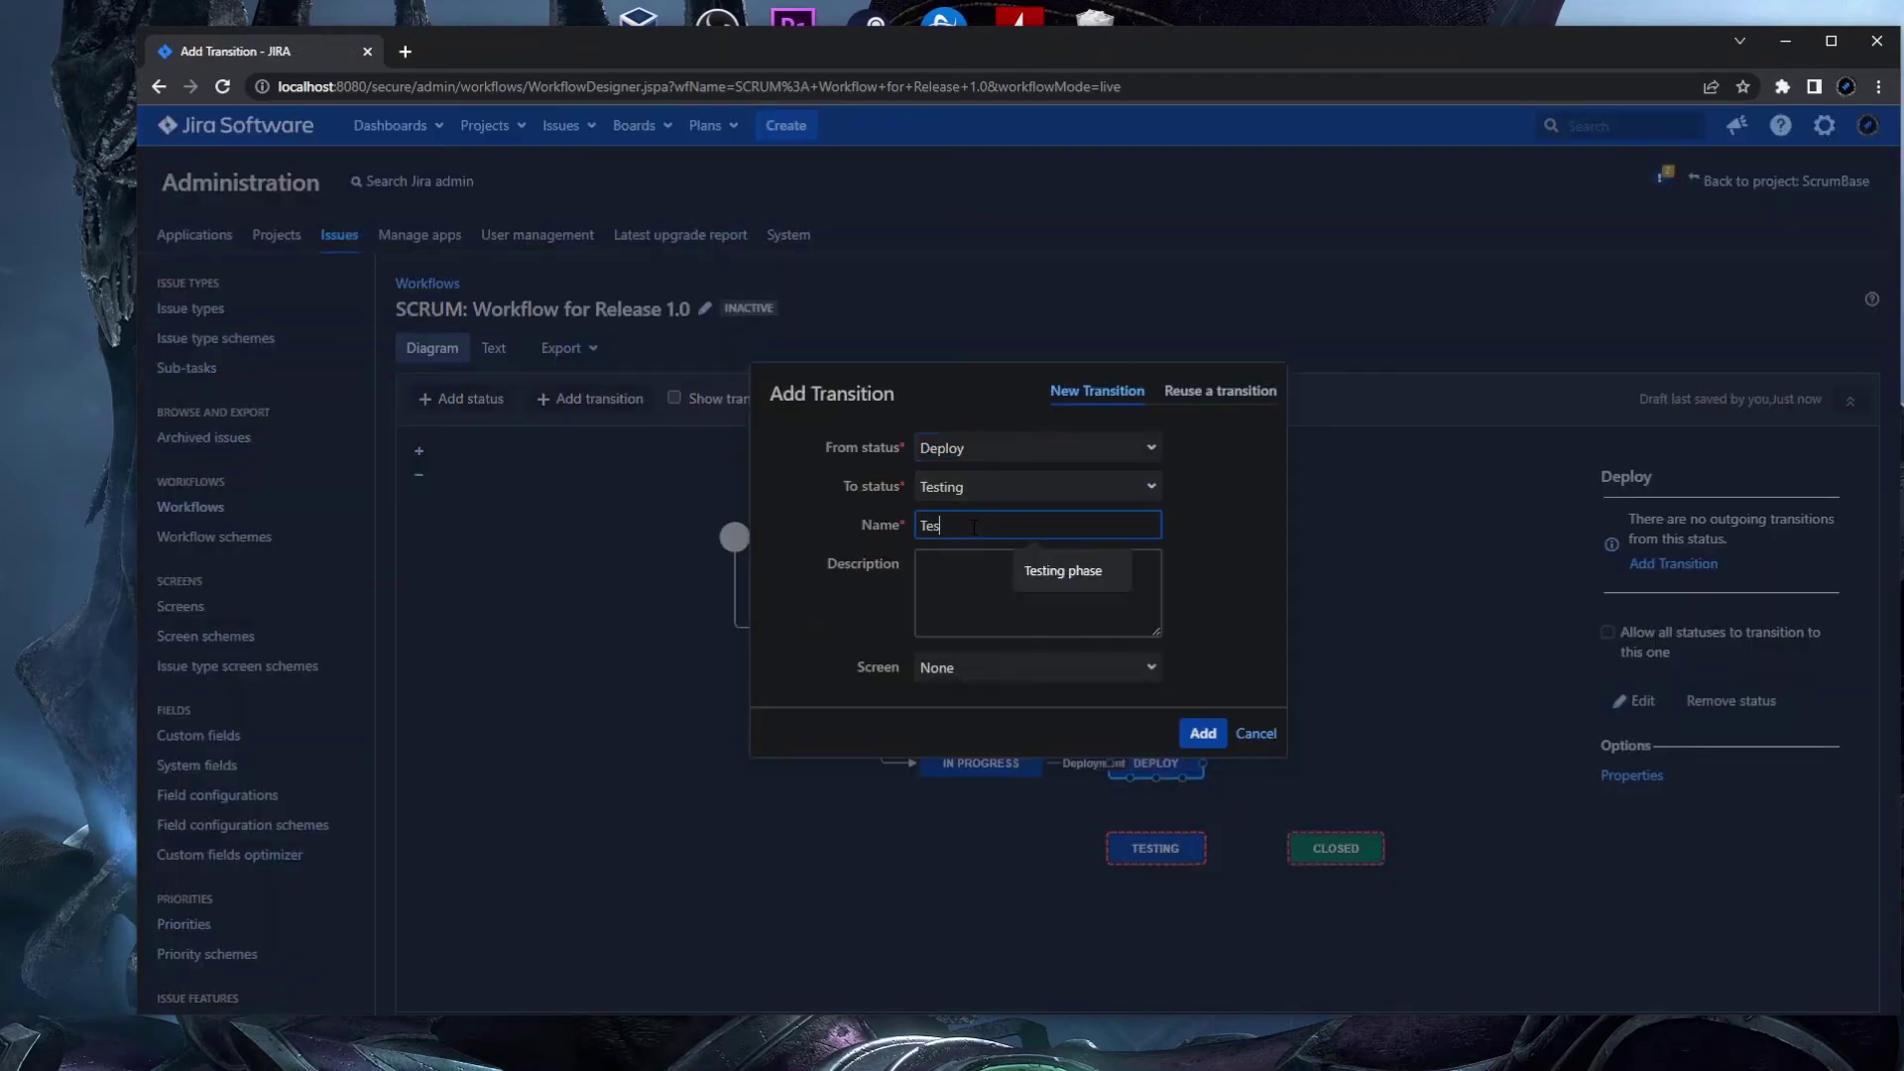
pyautogui.click(1091, 571)
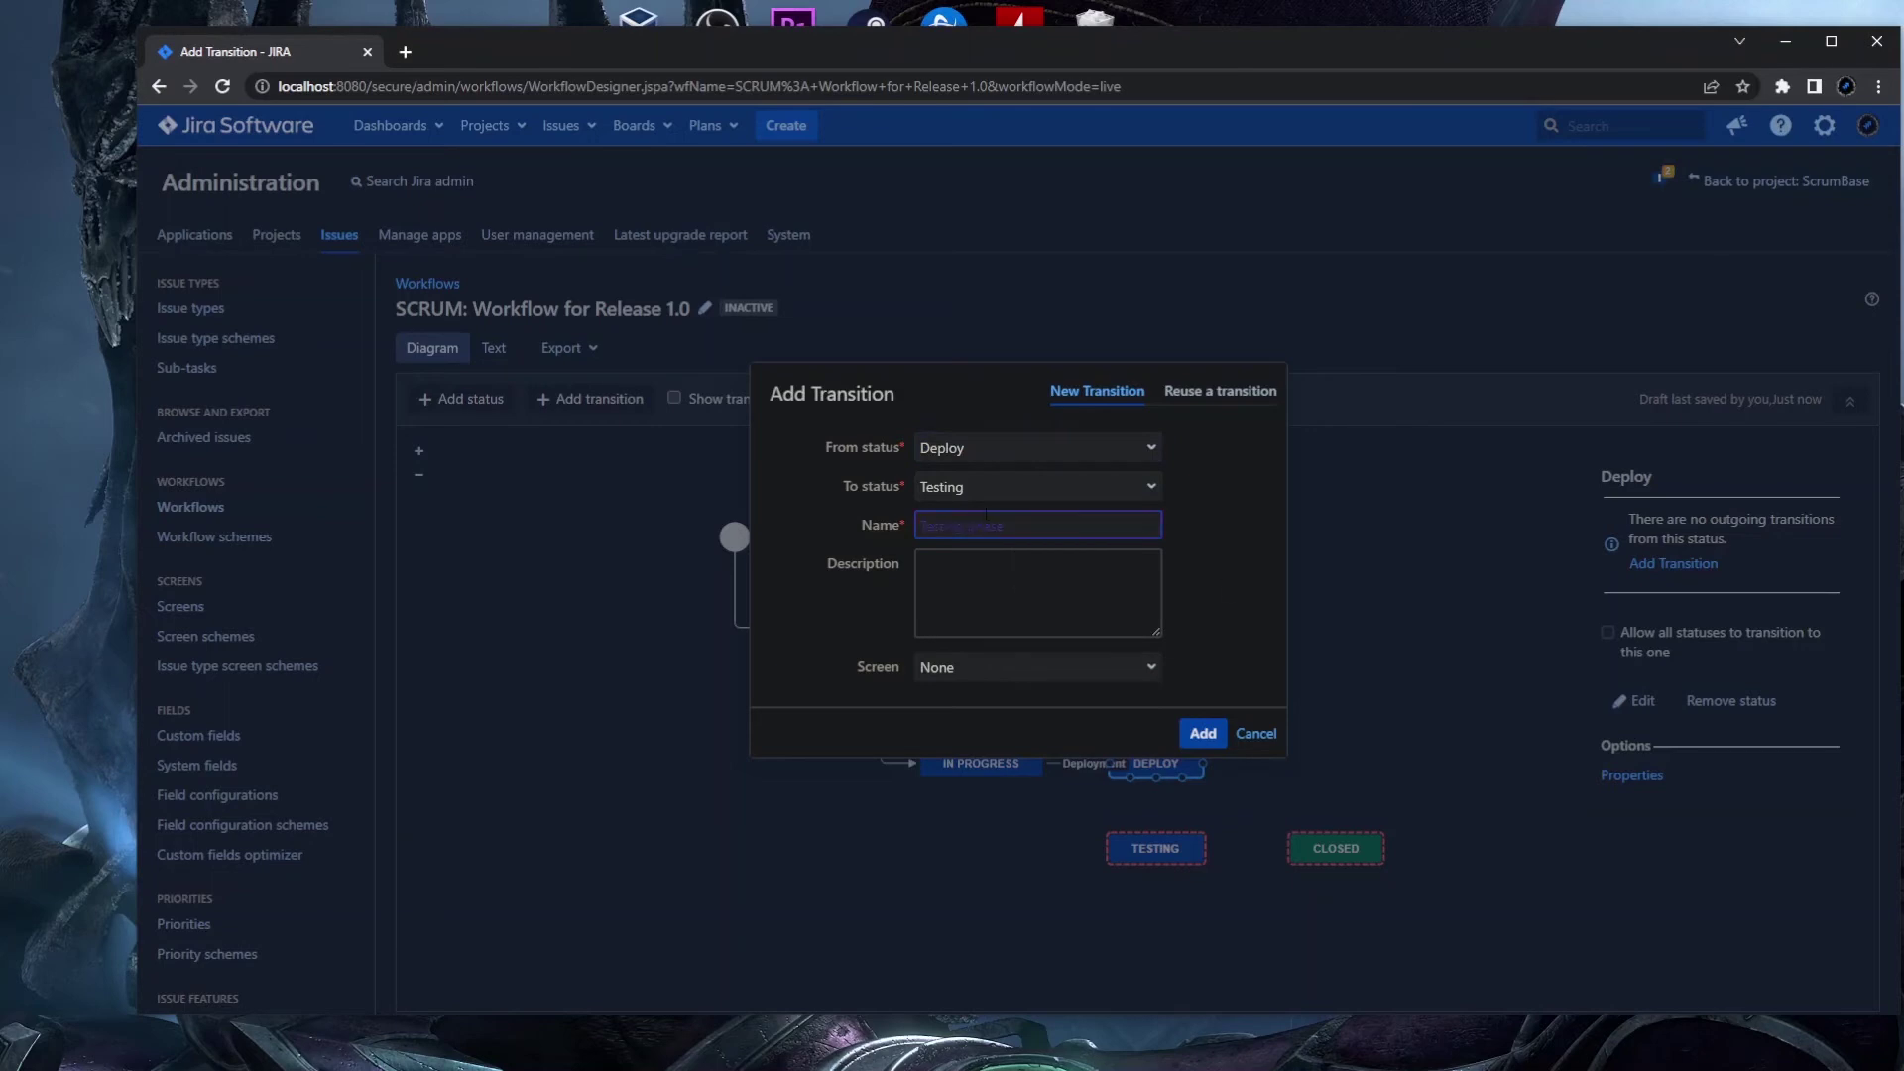
pyautogui.click(1203, 734)
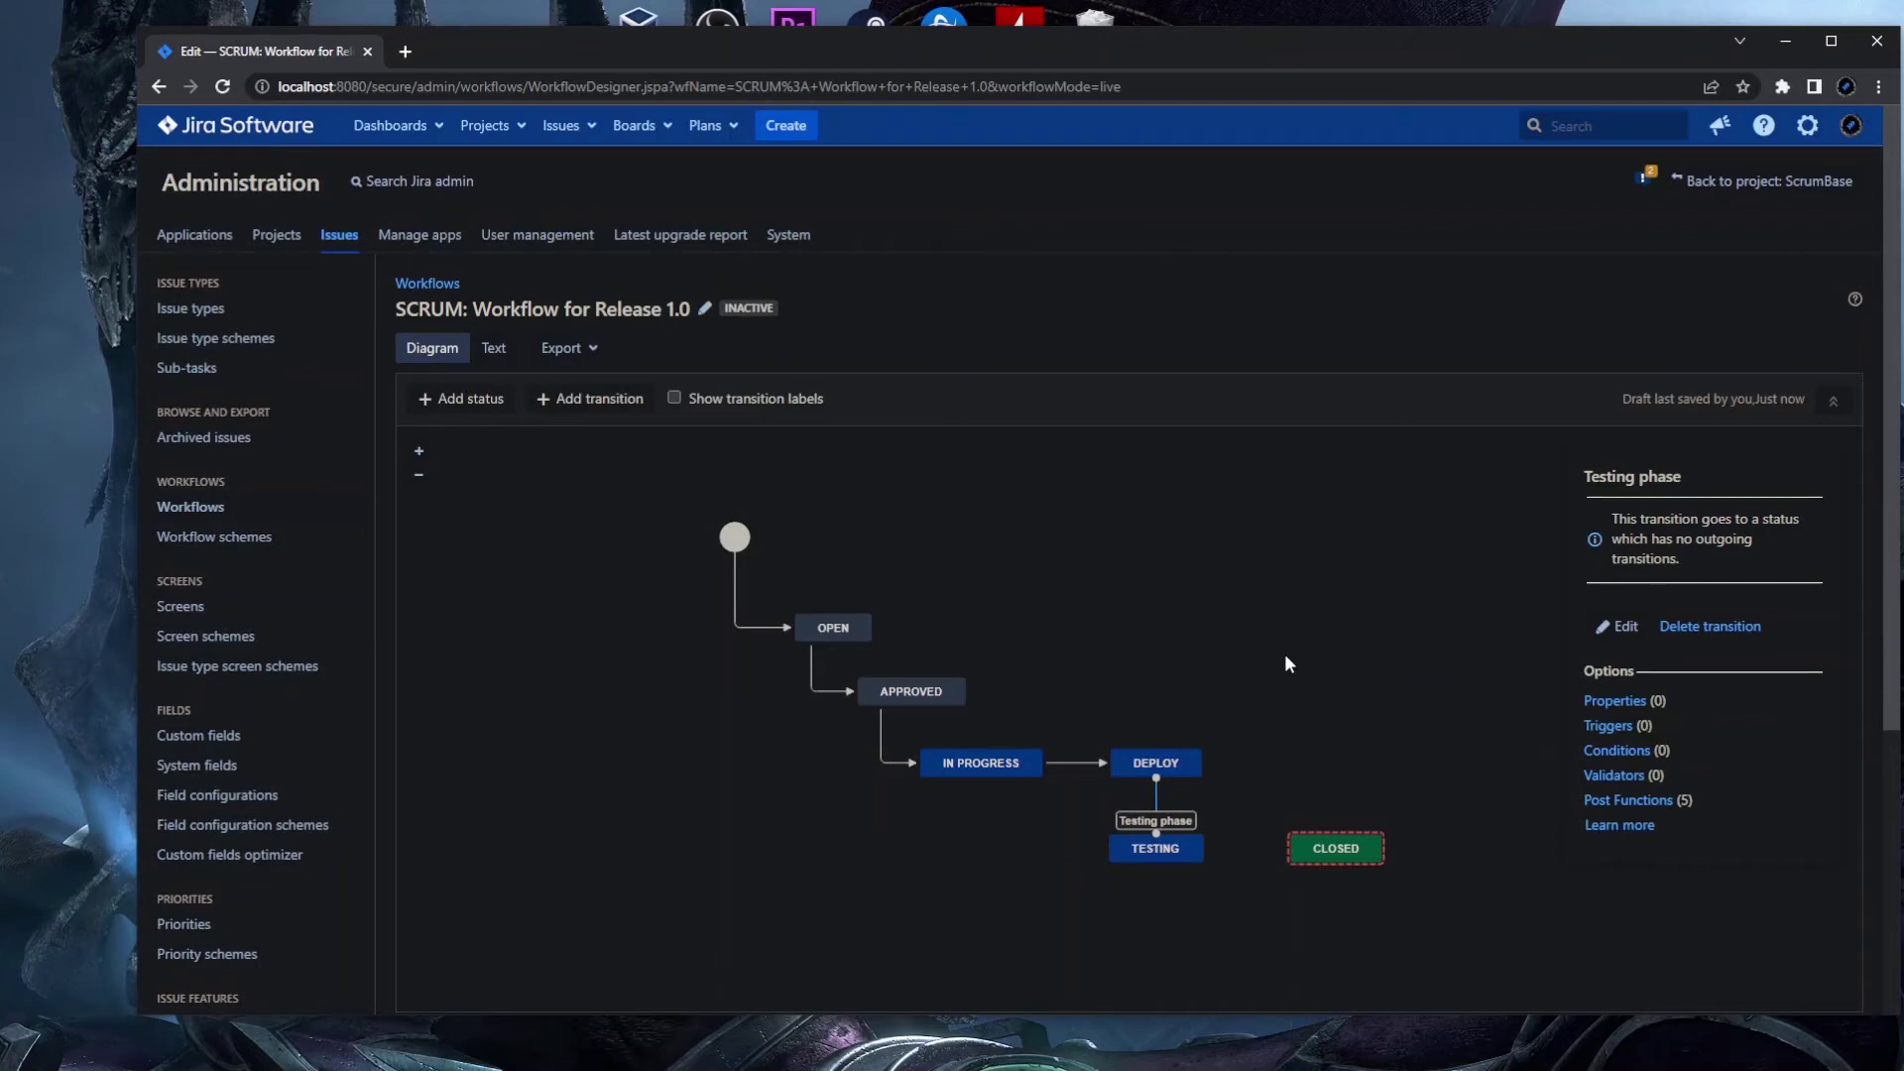
pyautogui.click(1286, 656)
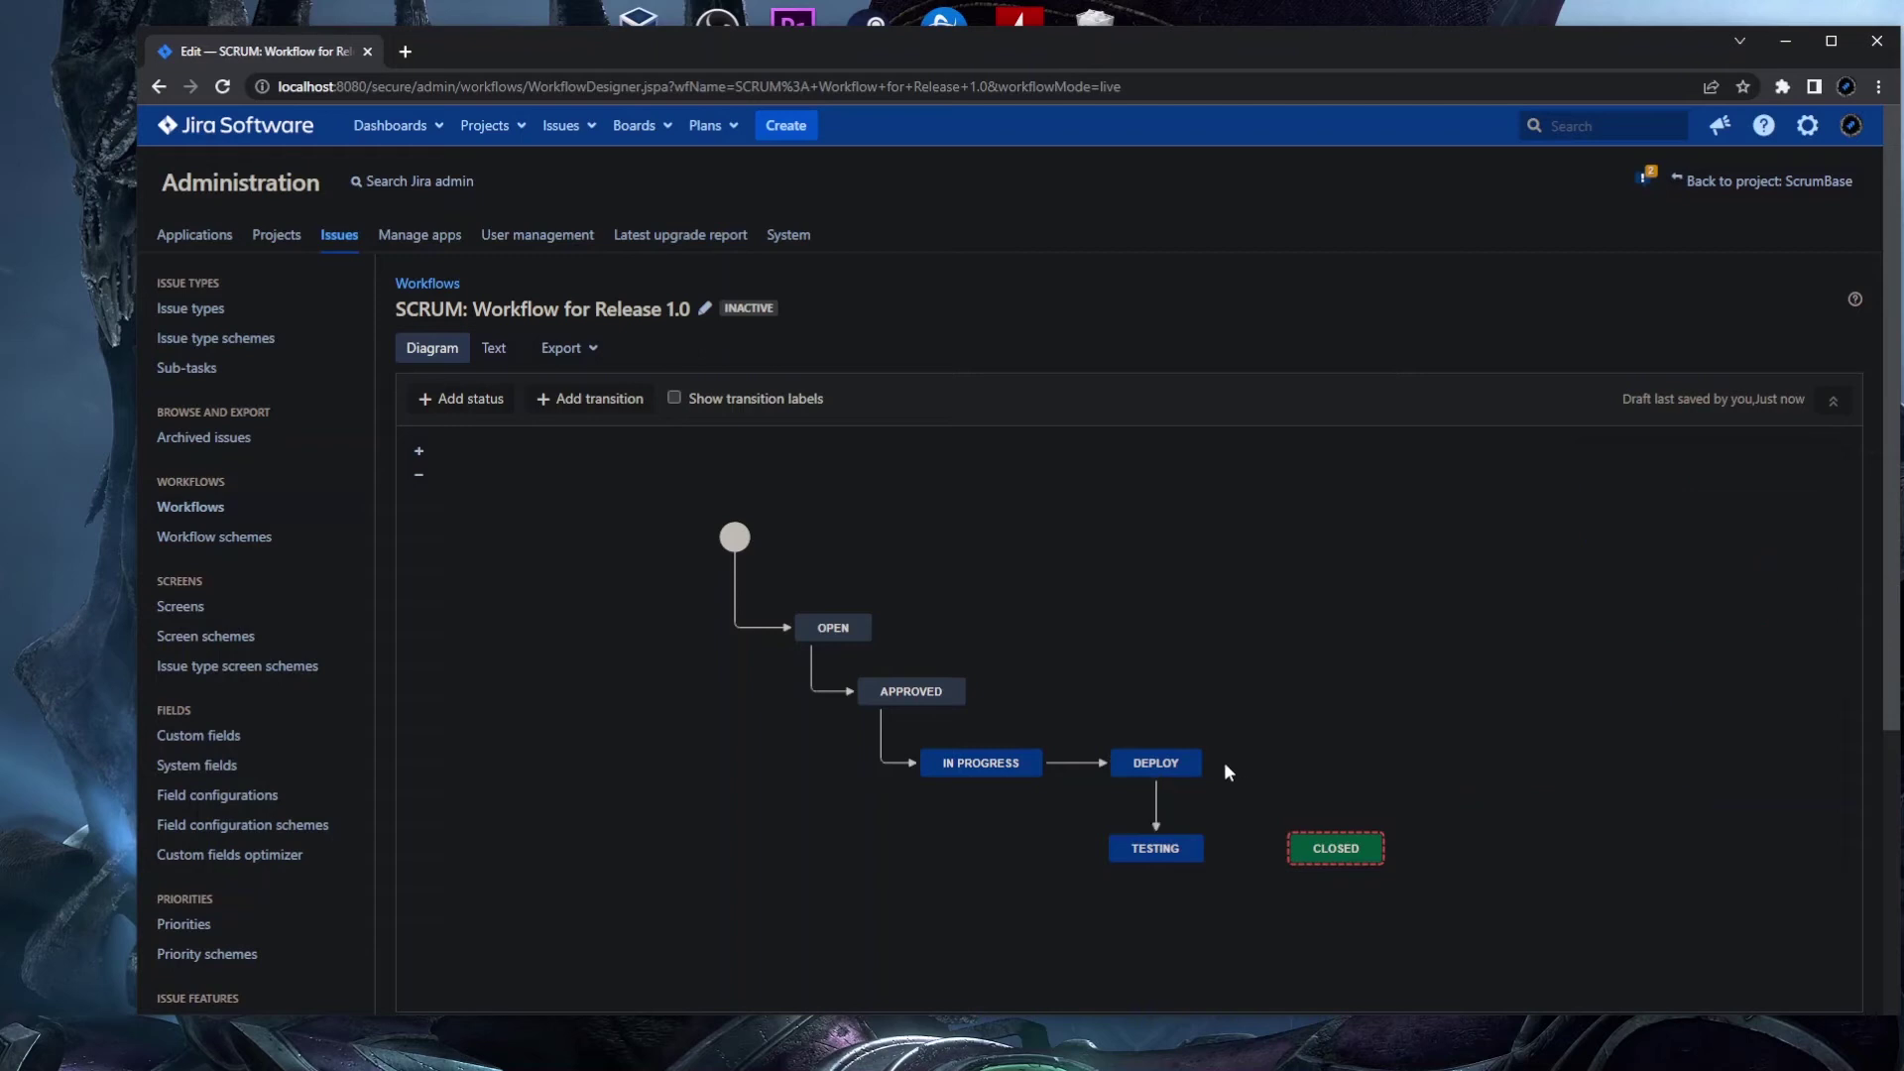
# - Connect the right side of the Testing status to the Closed status with a new transition named Close
pyautogui.click(1210, 846)
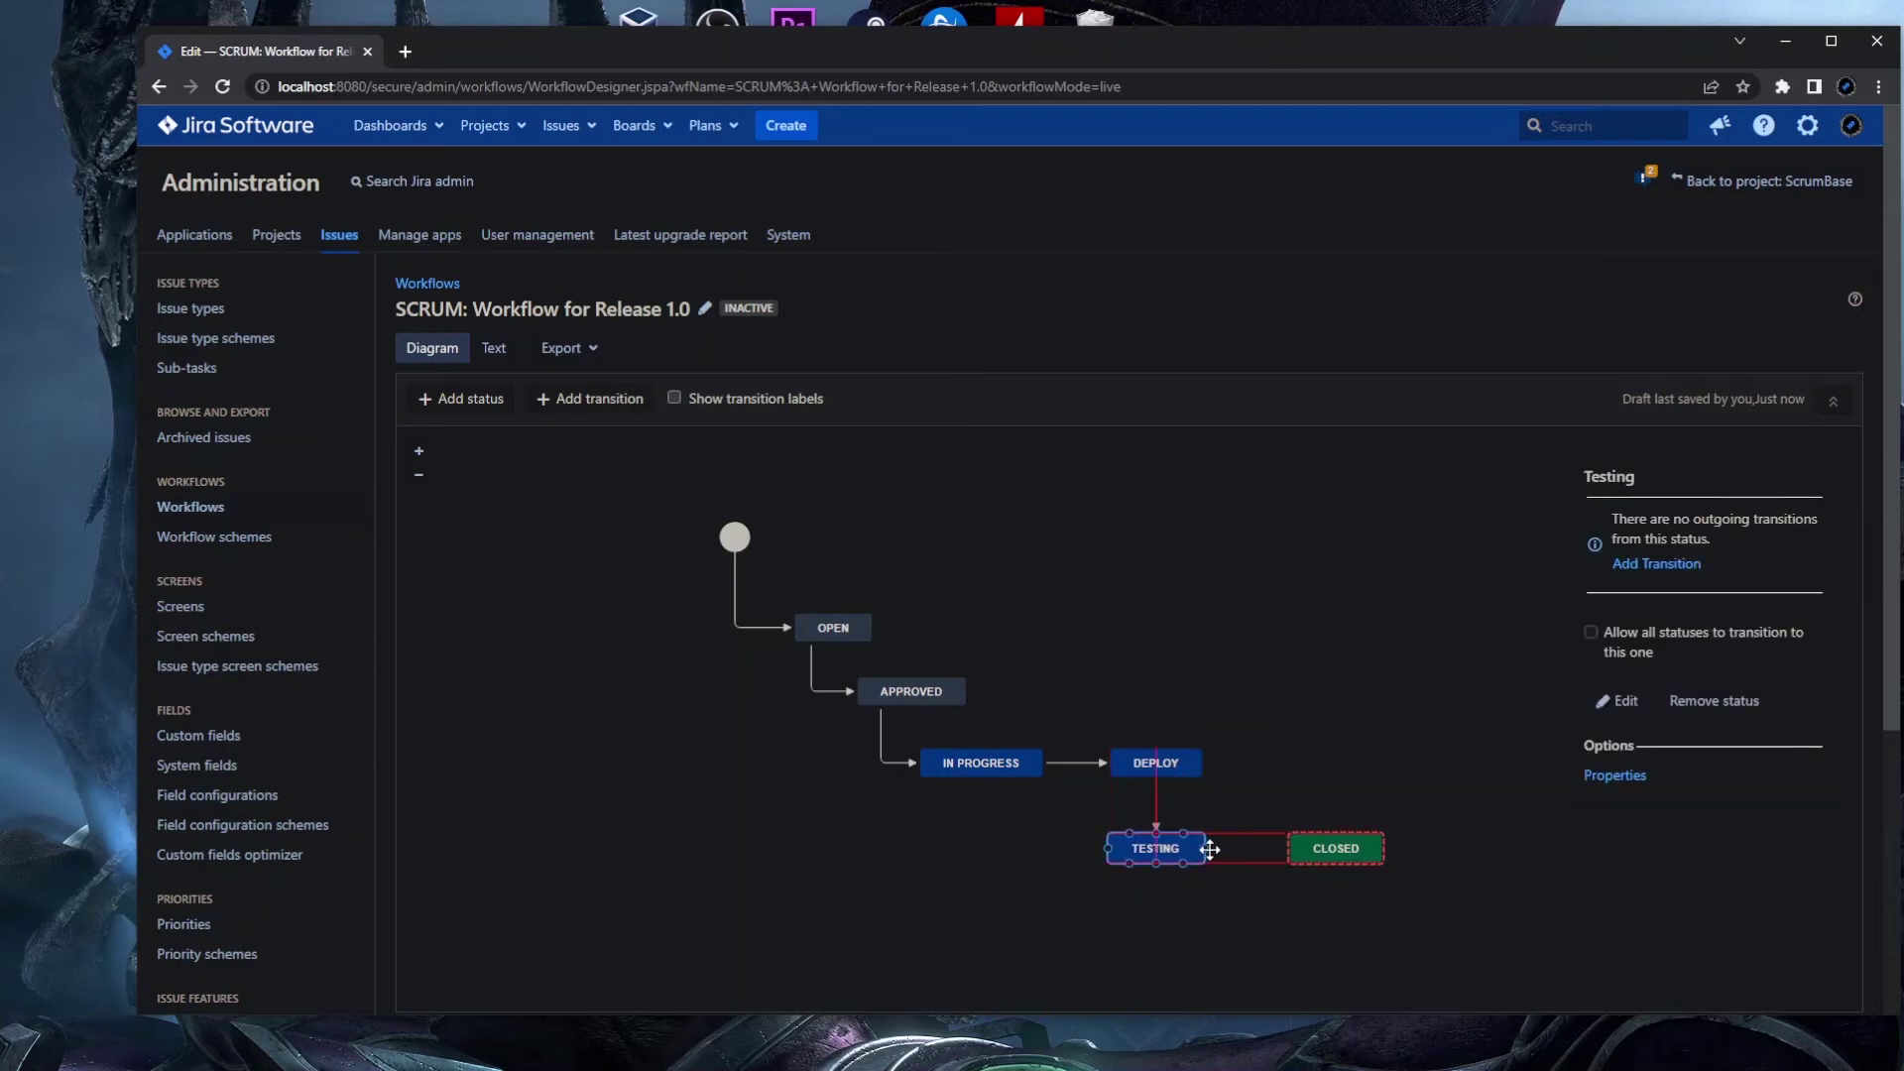
pyautogui.moveTo(1204, 848); pyautogui.dragTo(1291, 848)
pyautogui.click(1024, 523)
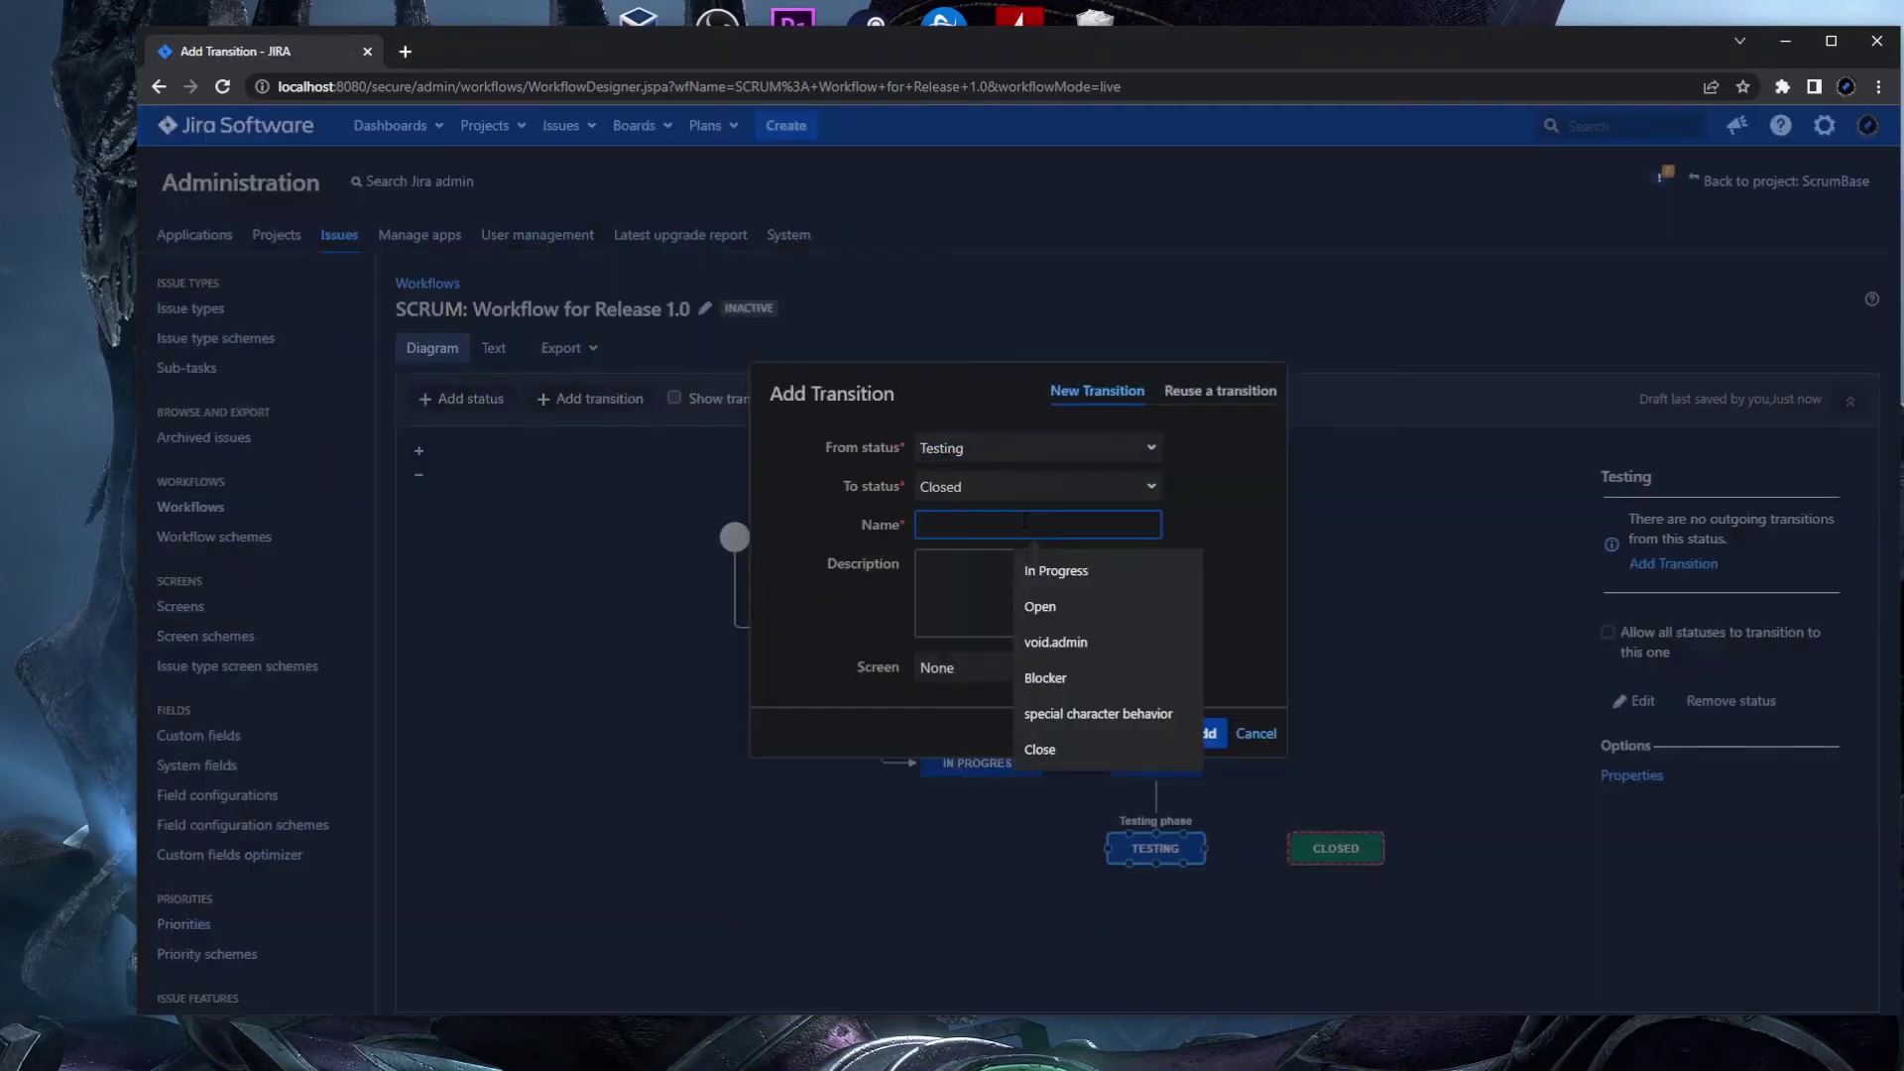
pyautogui.write('Close')
pyautogui.click(1039, 570)
pyautogui.click(1203, 733)
pyautogui.click(1244, 640)
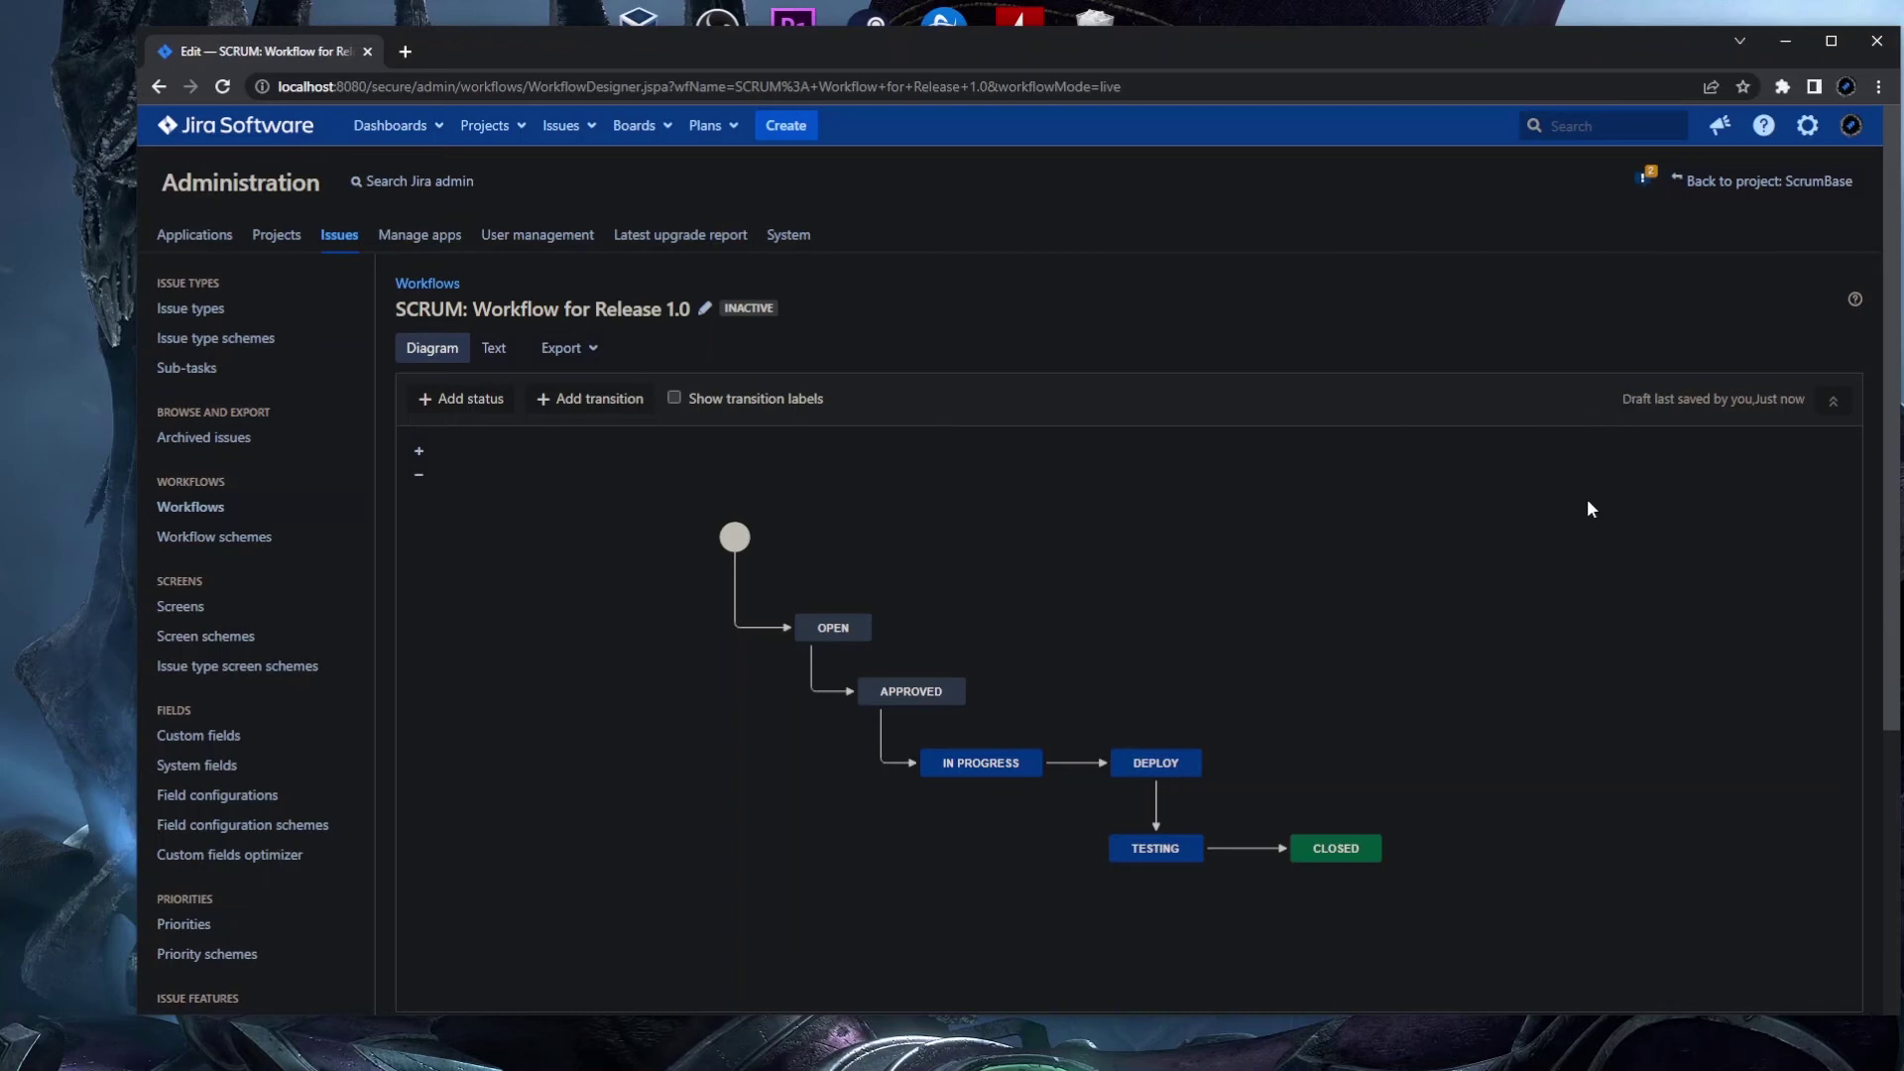
# - Open the ScrumBase project in a new browser tab and go to its project settings
pyautogui.click(485, 125)
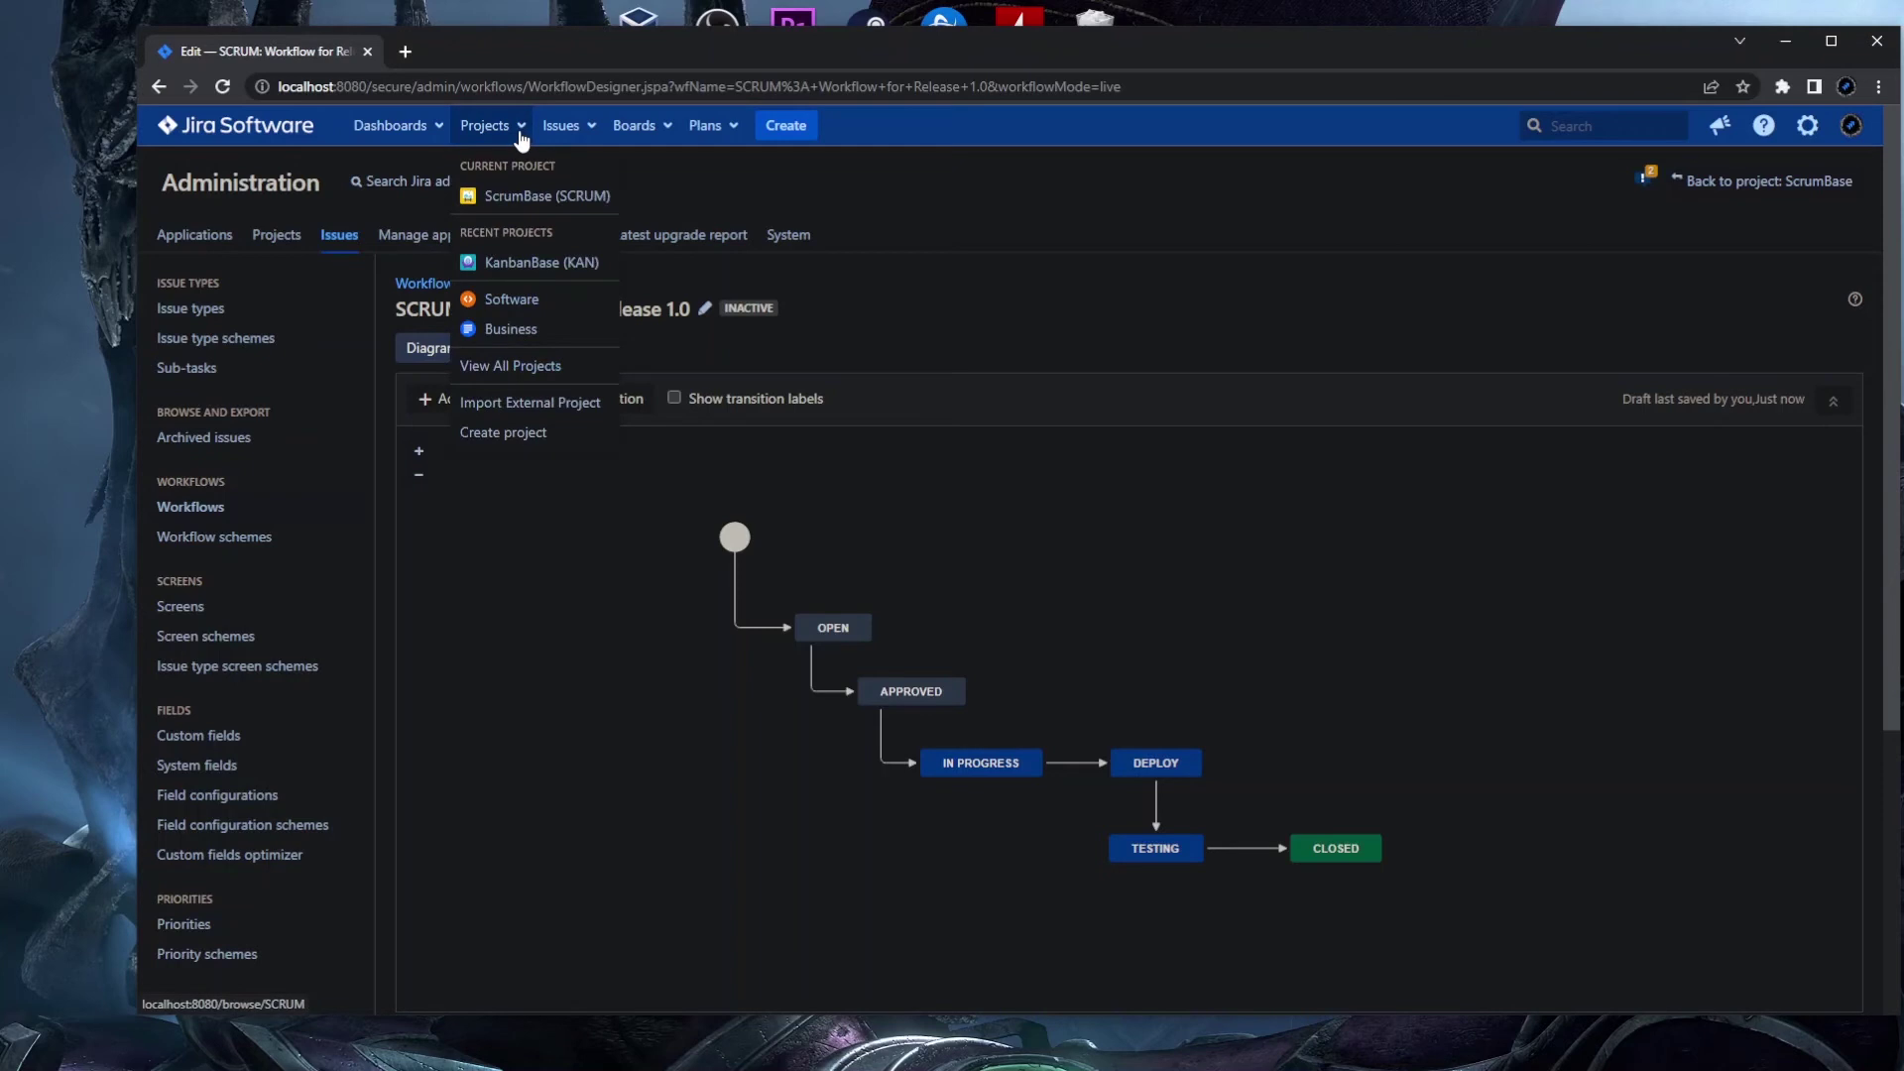
pyautogui.middleClick(526, 198)
pyautogui.click(480, 56)
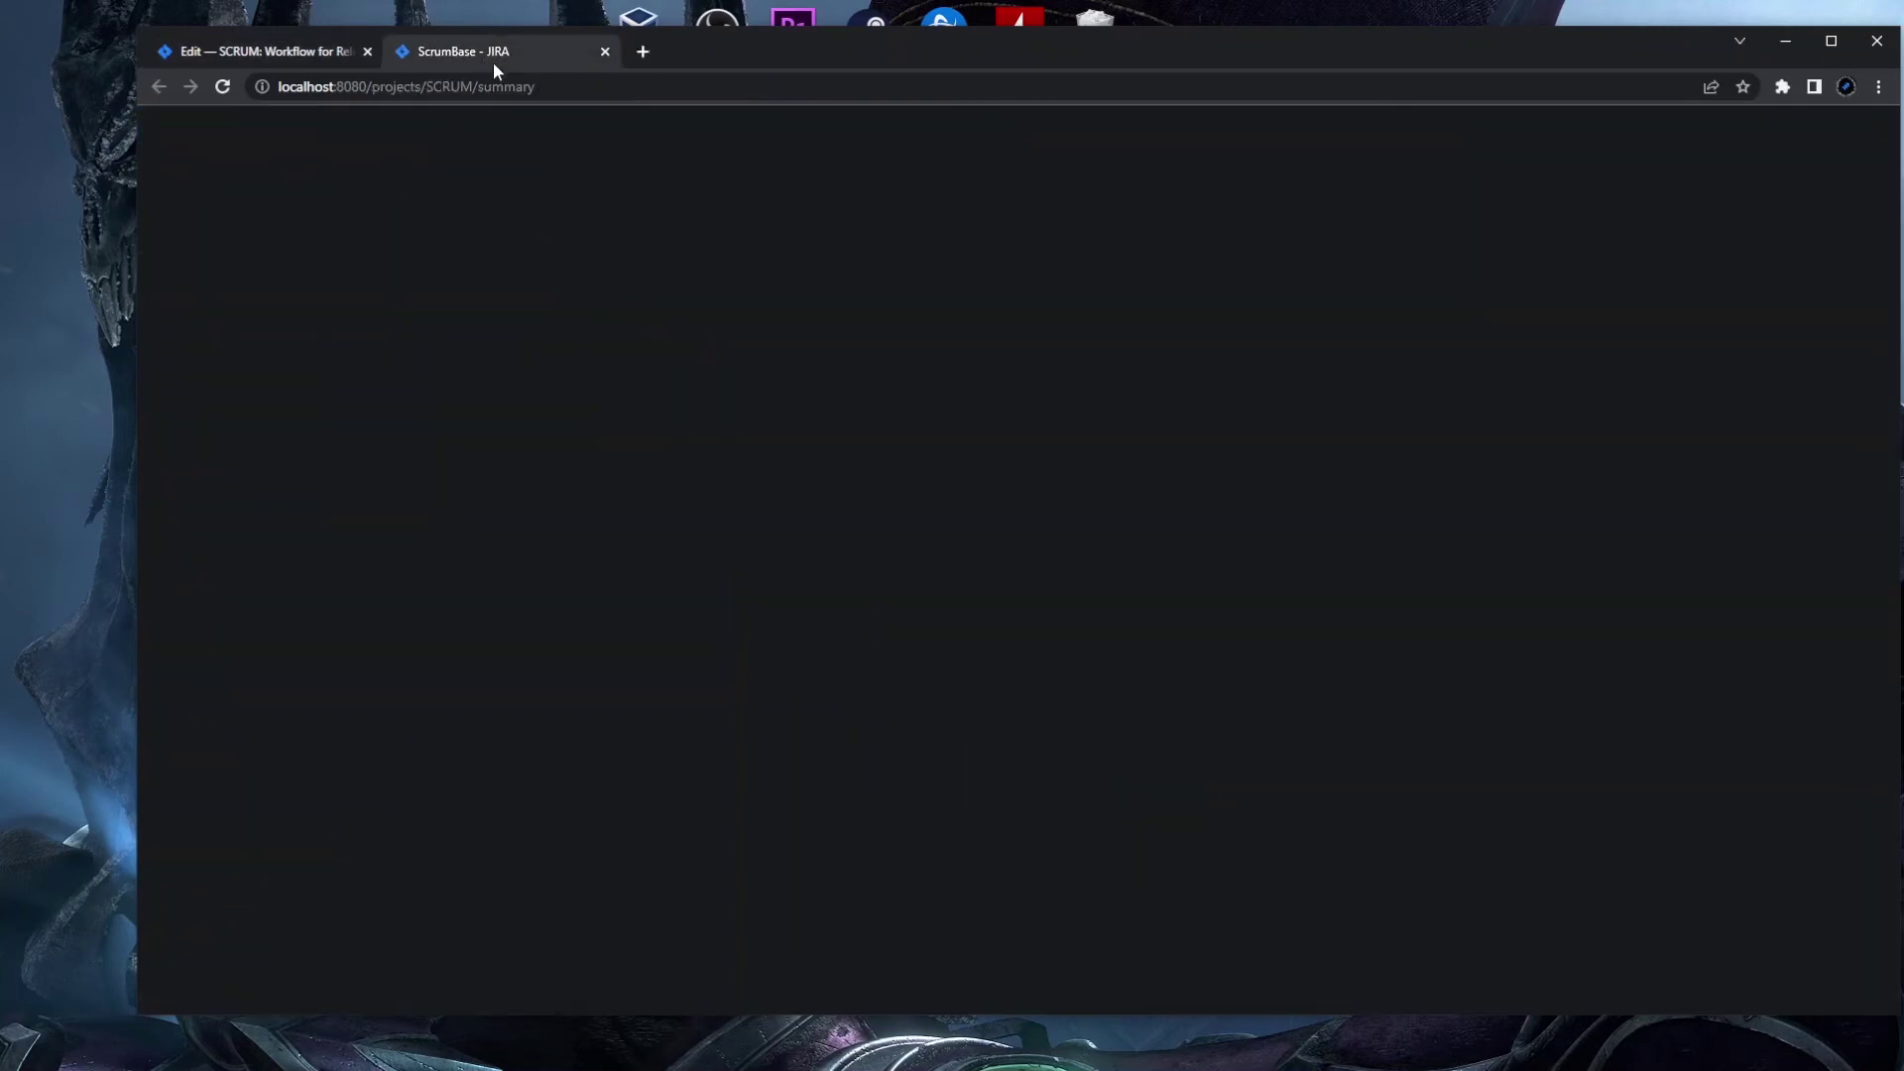
pyautogui.click(232, 989)
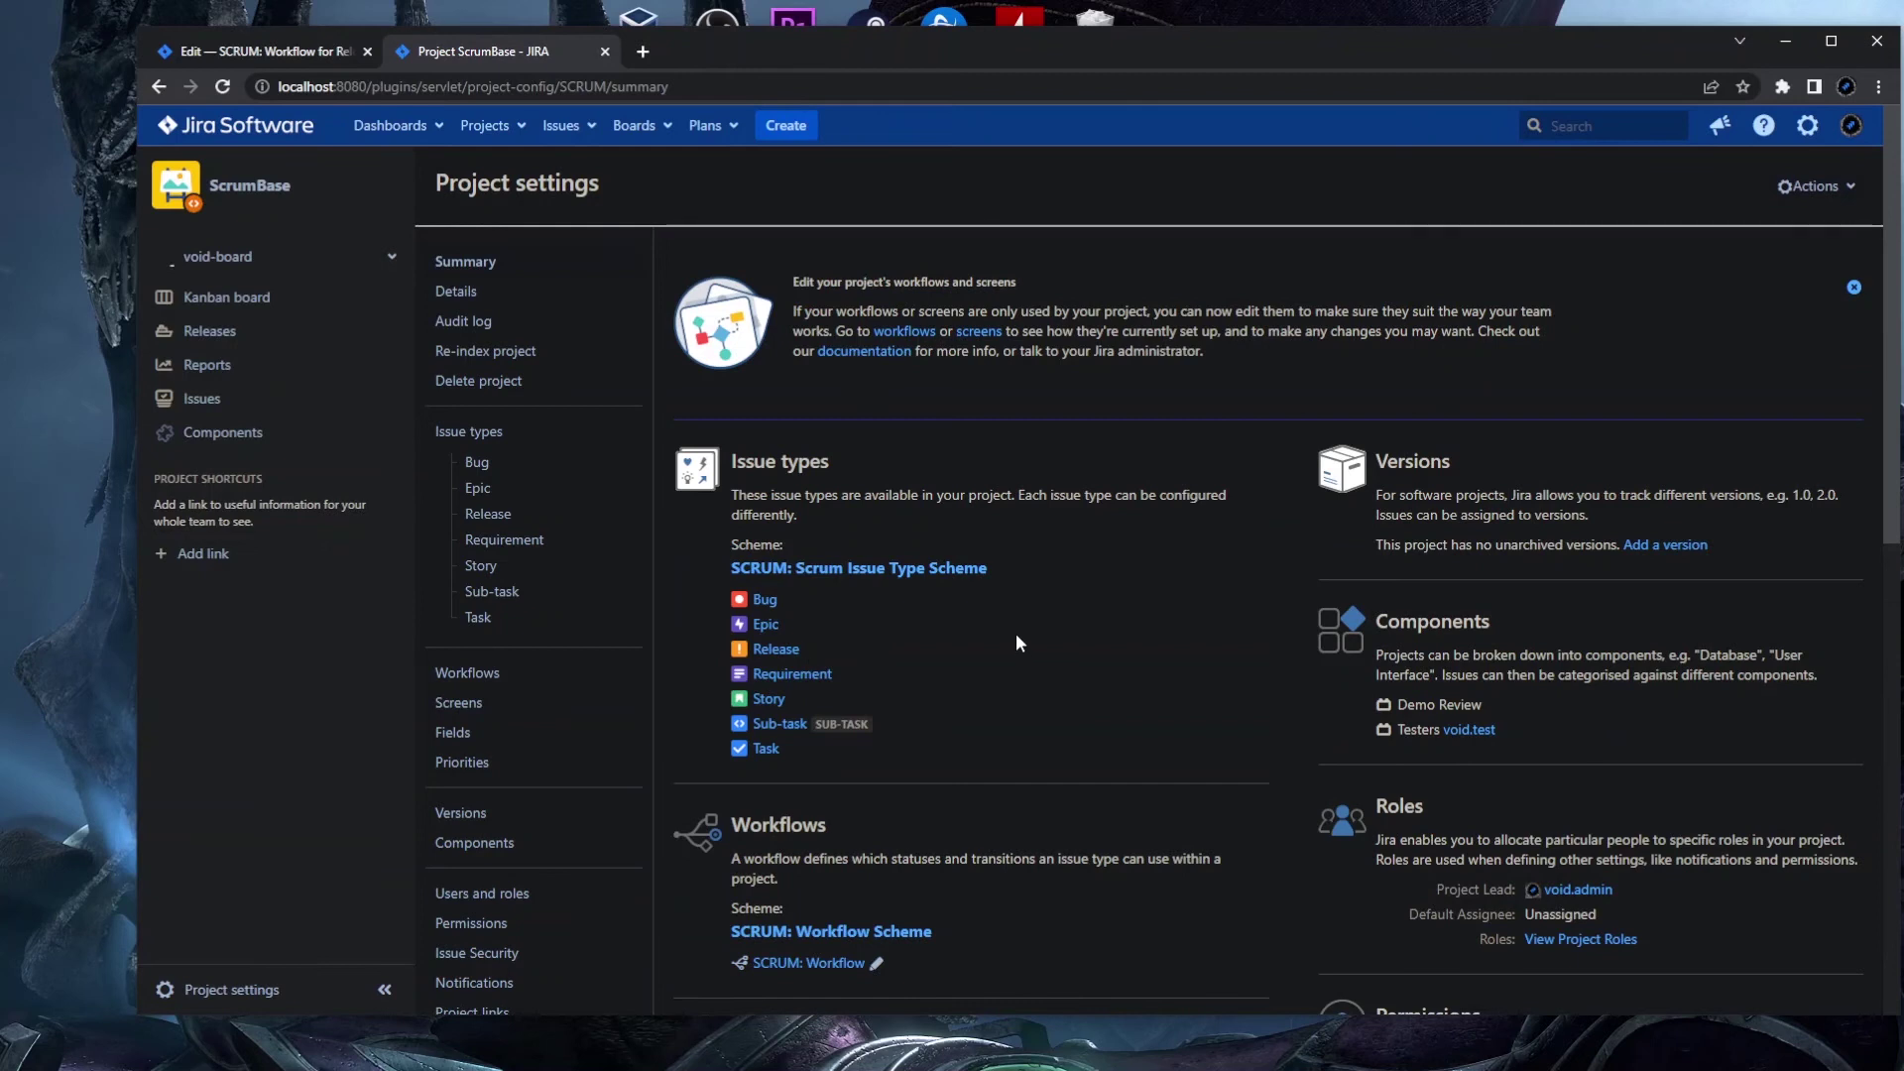
# - Open the ScrumBase project's workflow settings and check which workflow scheme the project uses
pyautogui.scroll(-1, 1015, 631)
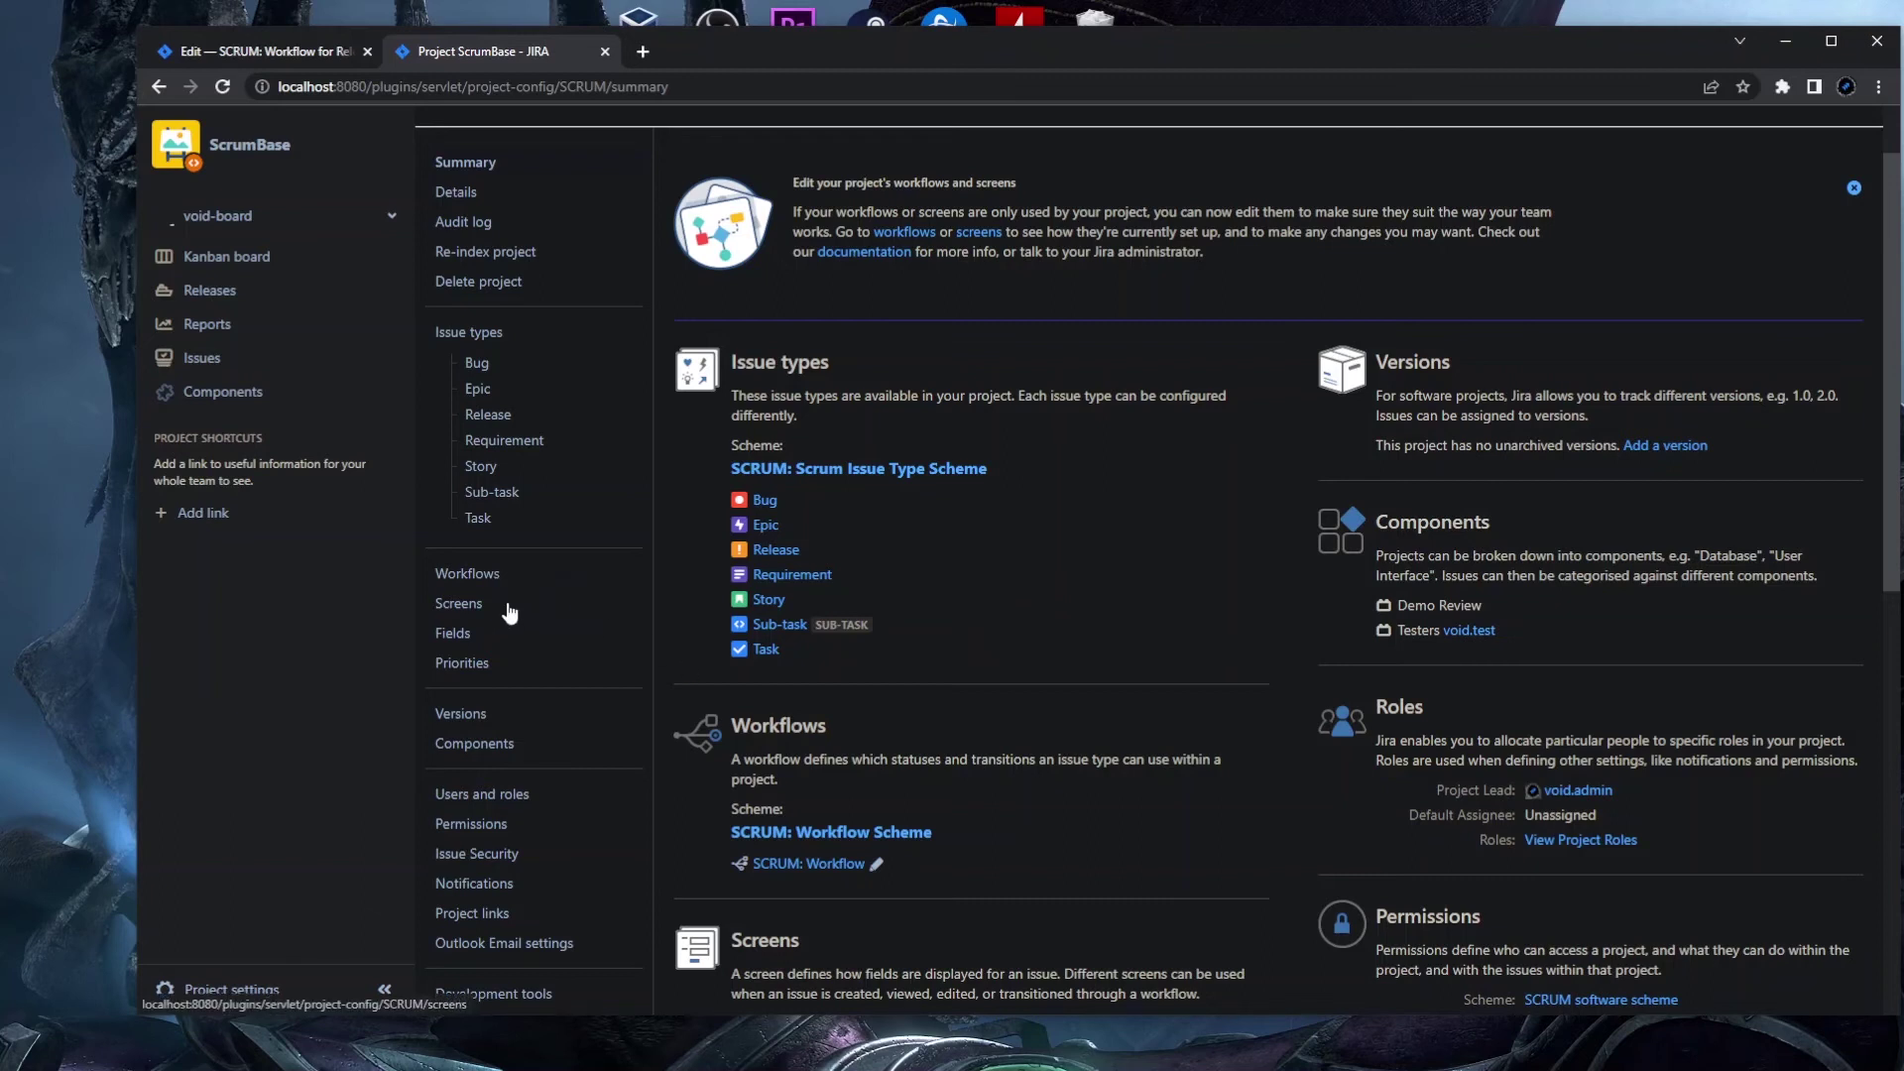
pyautogui.scroll(1, 575, 208)
pyautogui.scroll(-1, 546, 447)
pyautogui.scroll(1, 545, 434)
pyautogui.scroll(-2, 528, 409)
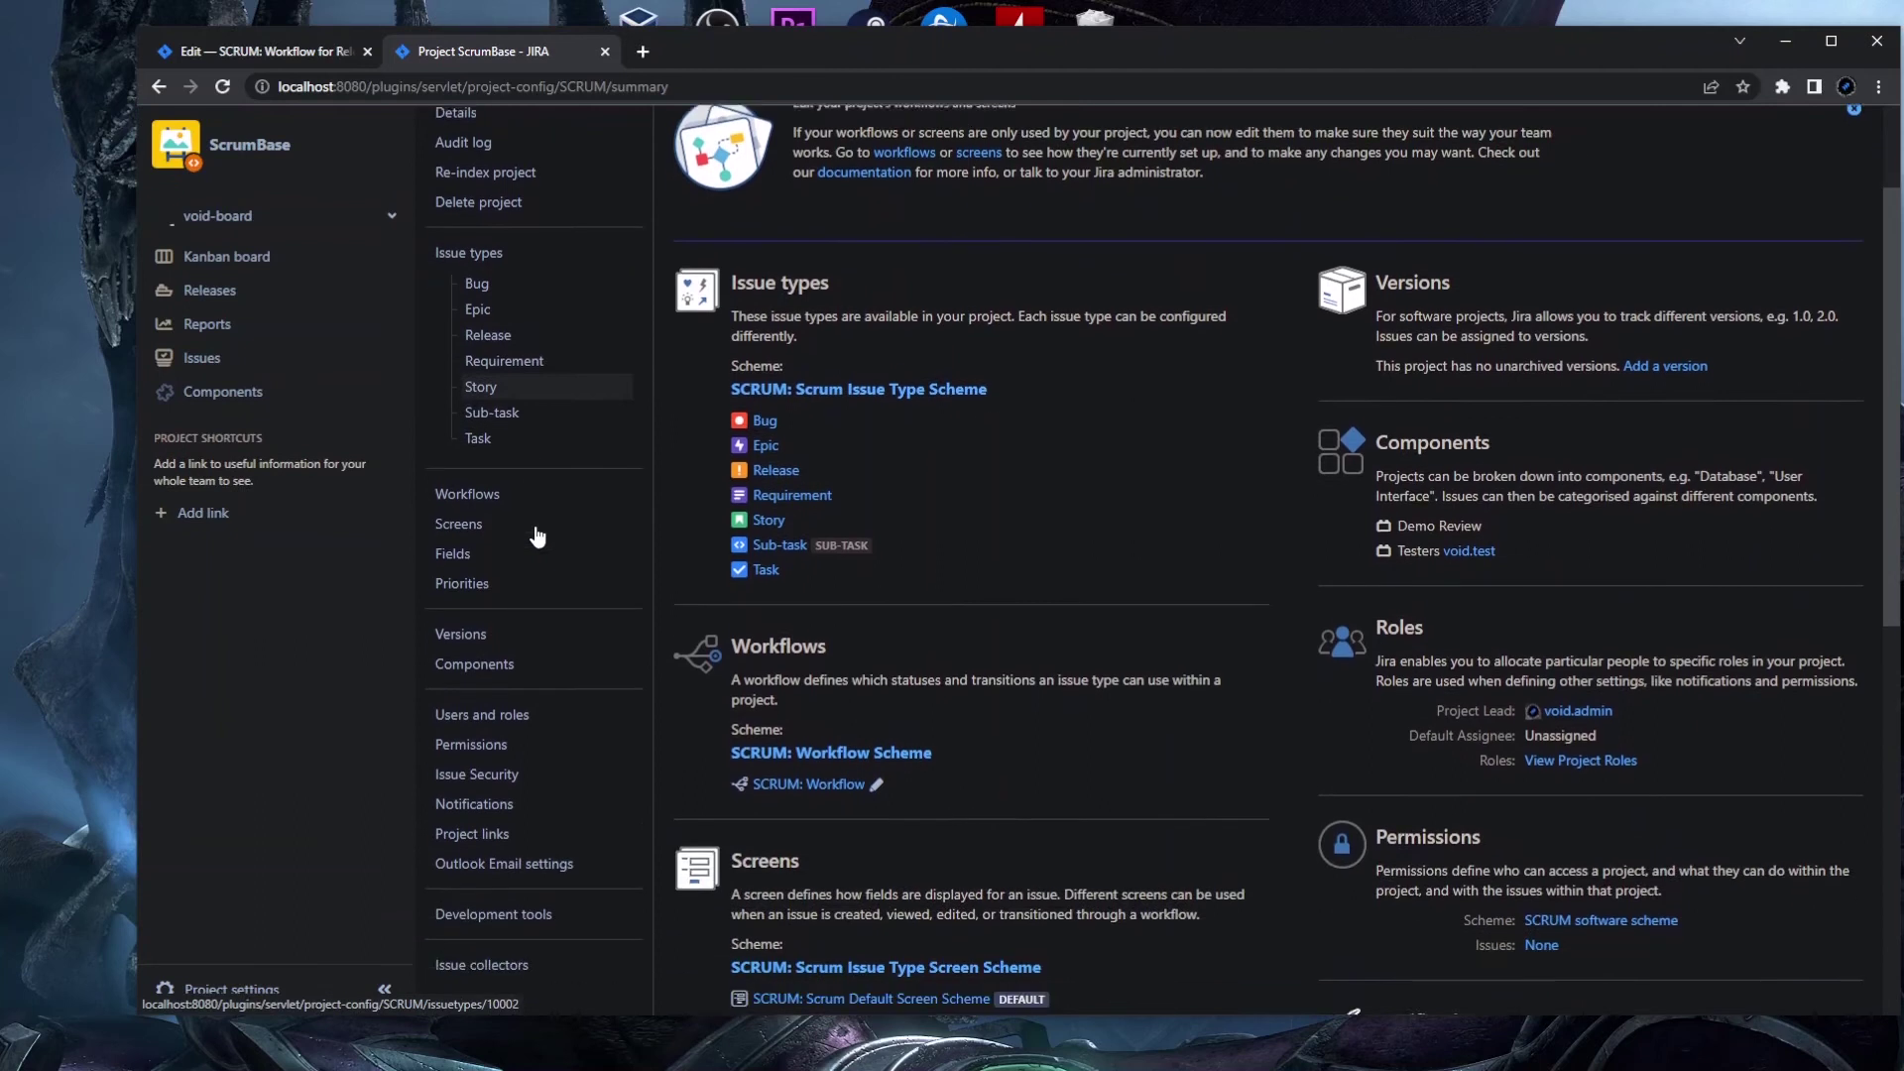
pyautogui.click(495, 477)
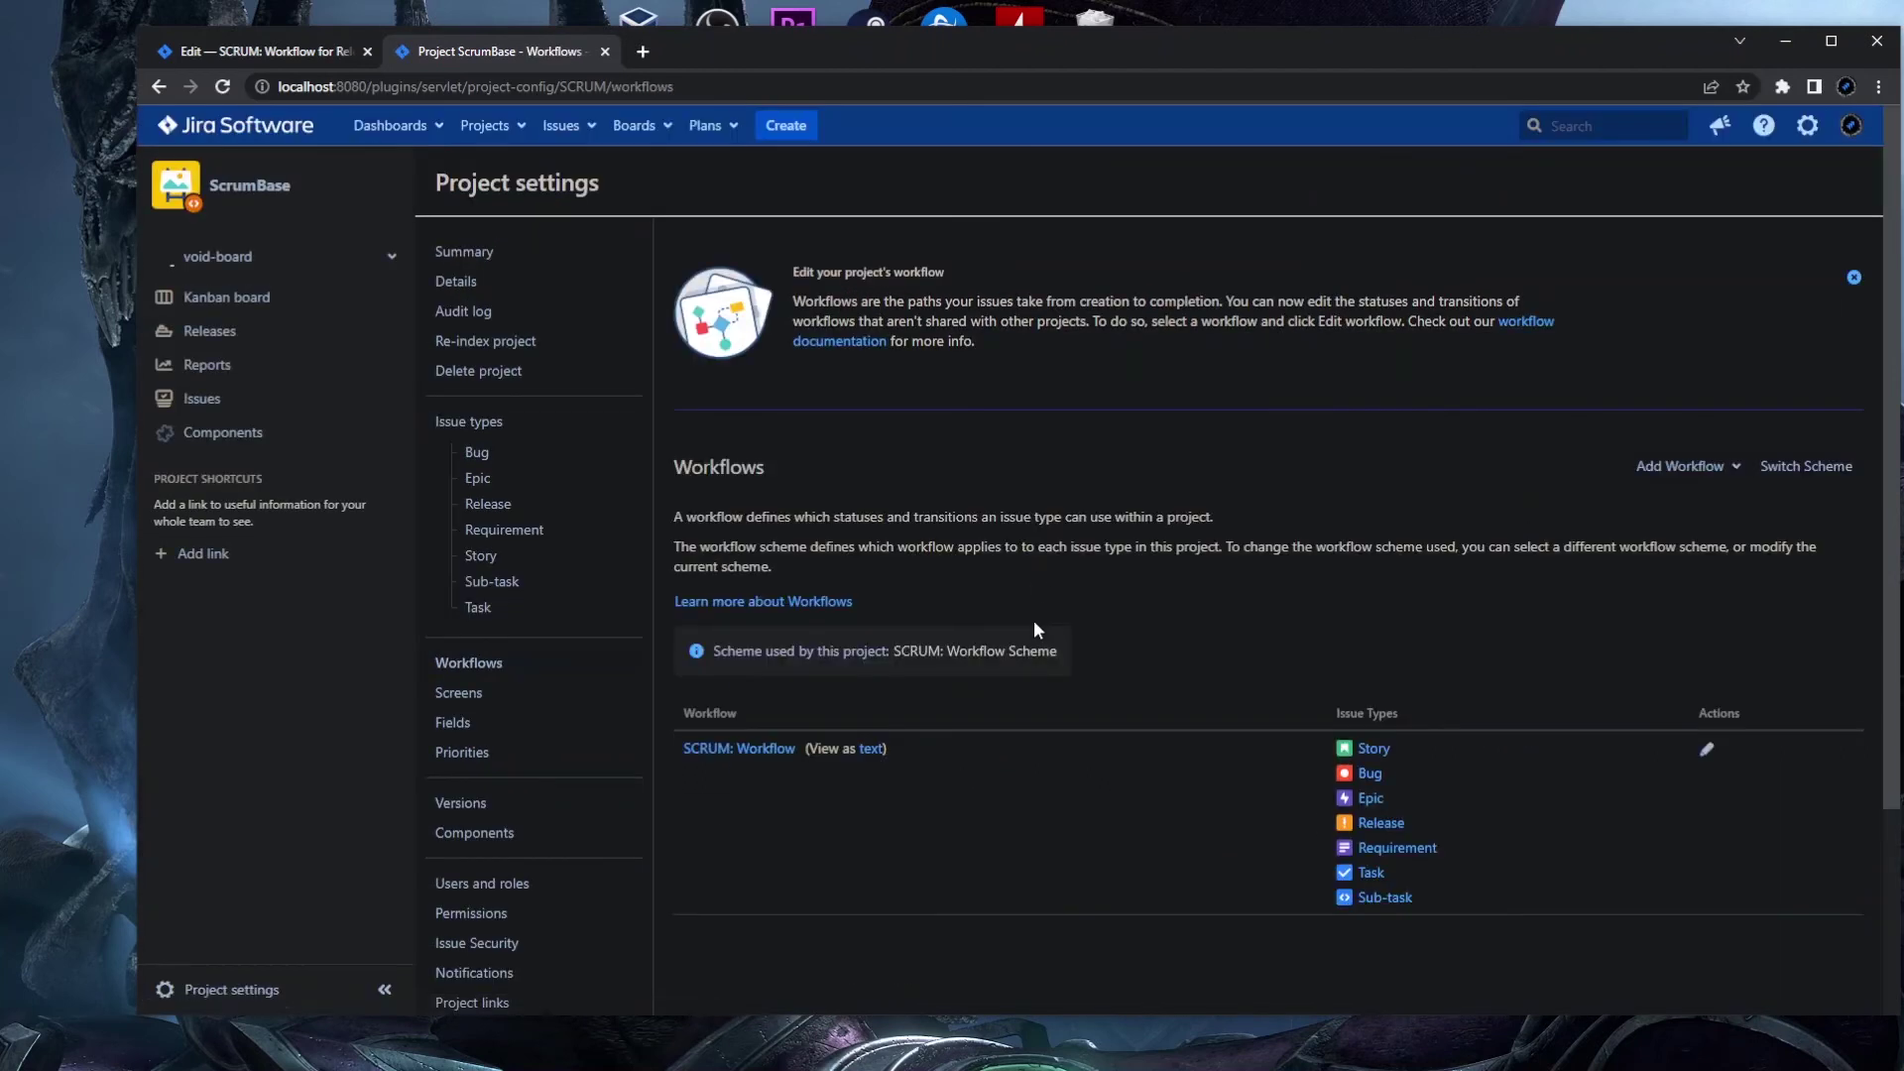
pyautogui.scroll(-1, 1193, 578)
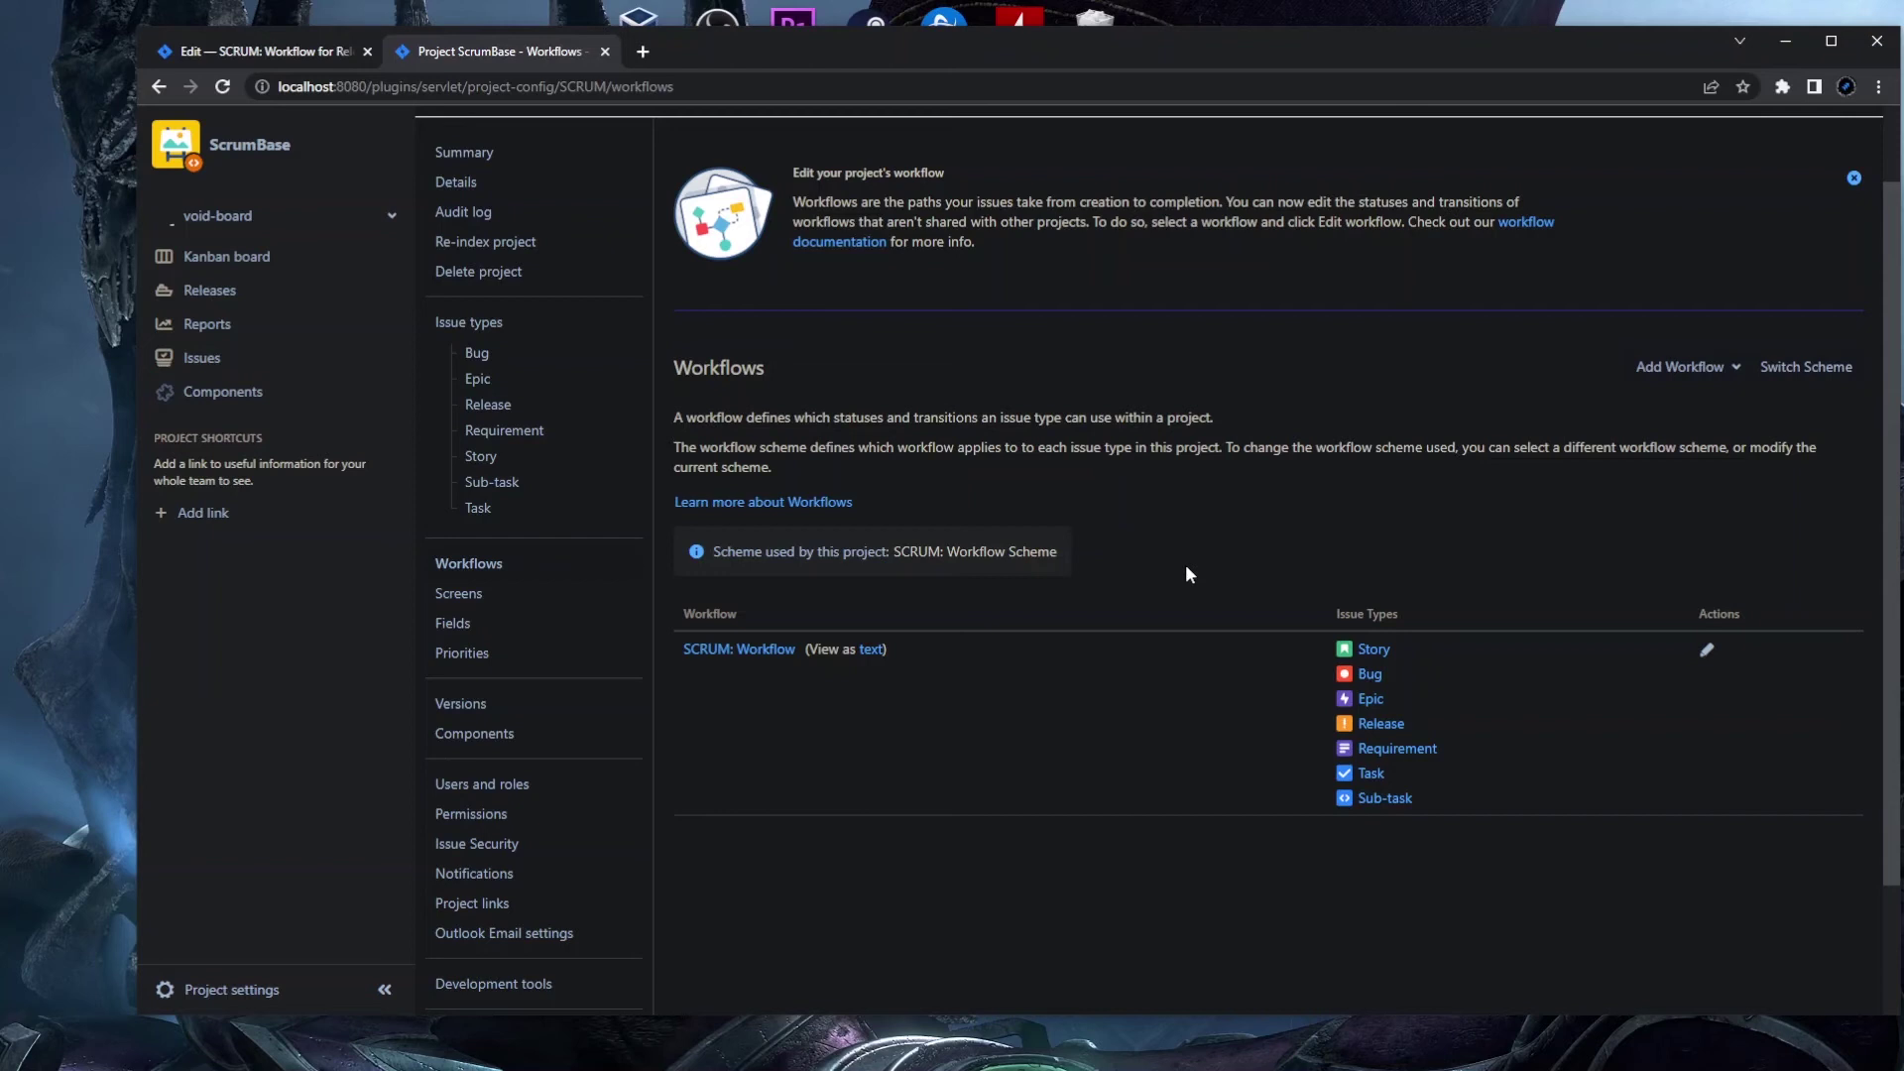
pyautogui.moveTo(1058, 552); pyautogui.dragTo(903, 551)
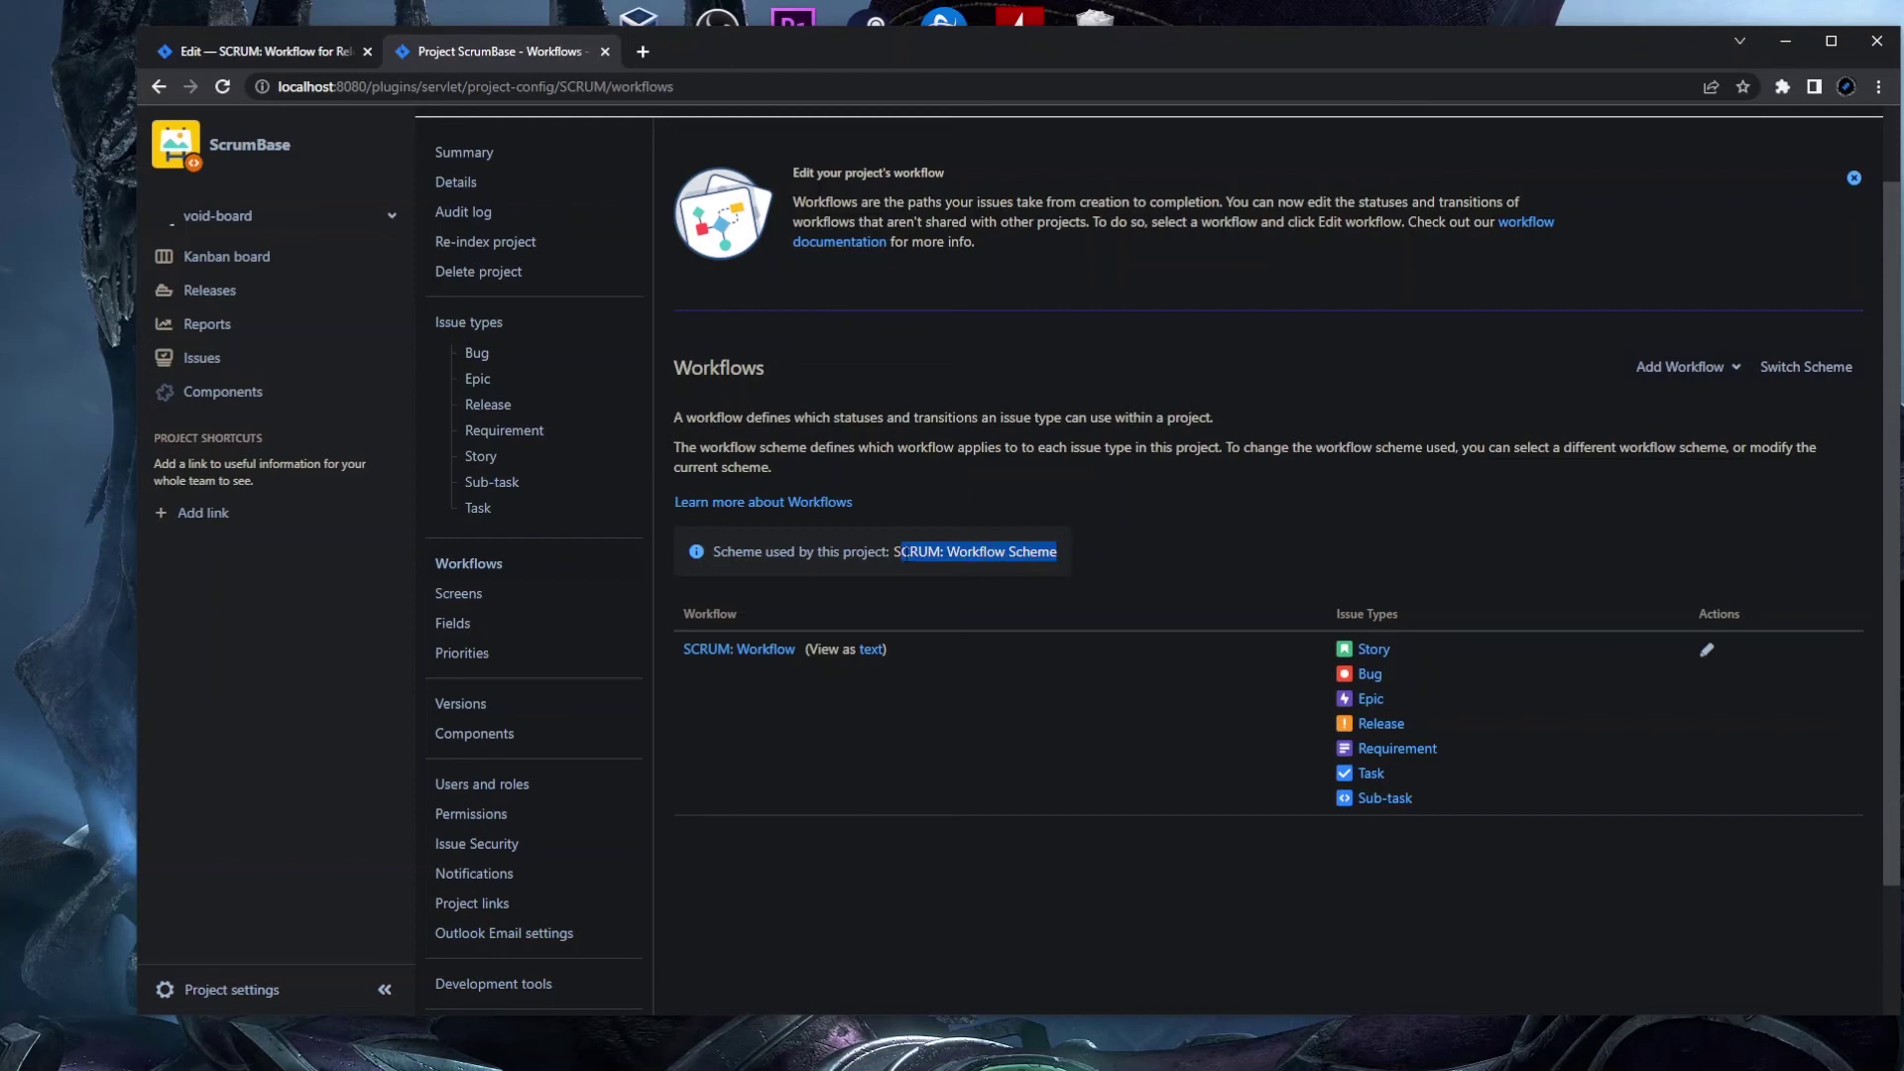
# - Add the existing workflow "SCRUM: Workflow for Release 1.0" to the ScrumBase project's scheme and assign it the Release issue type
pyautogui.click(970, 604)
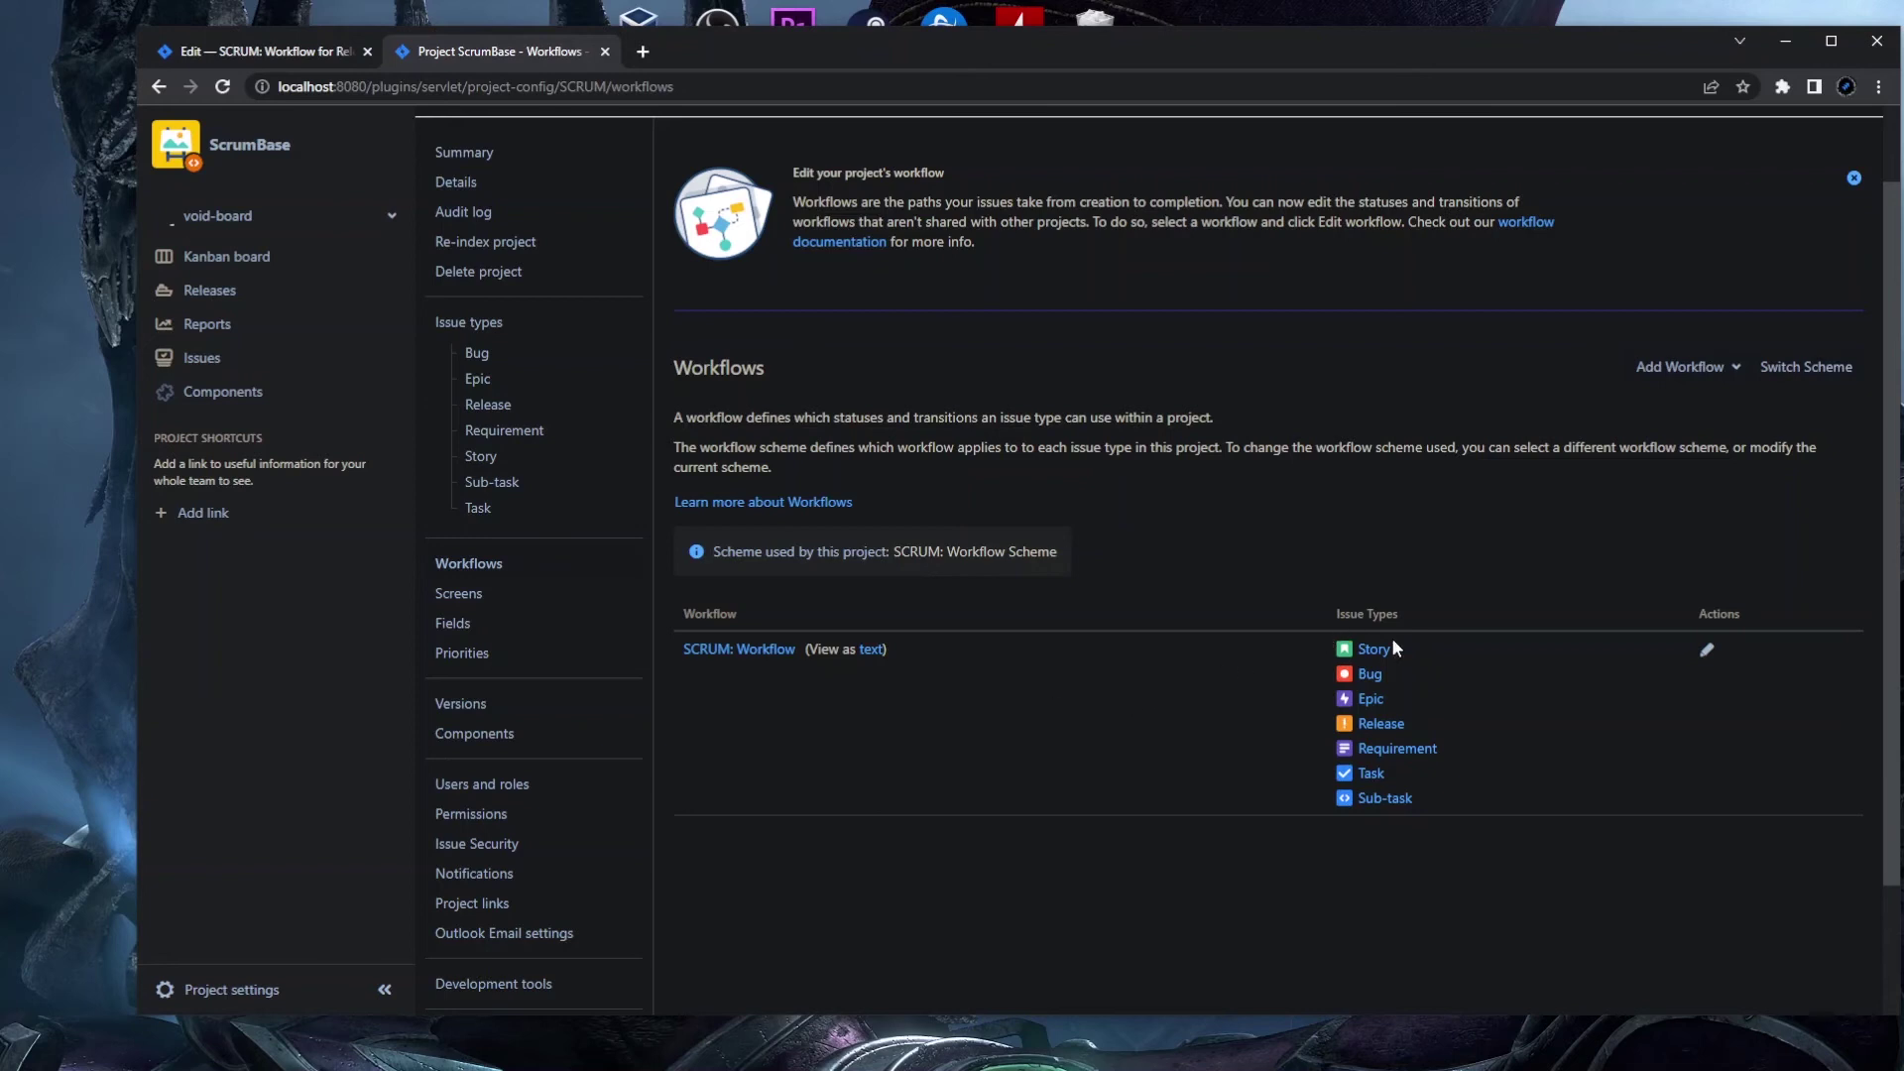
pyautogui.scroll(1, 1248, 715)
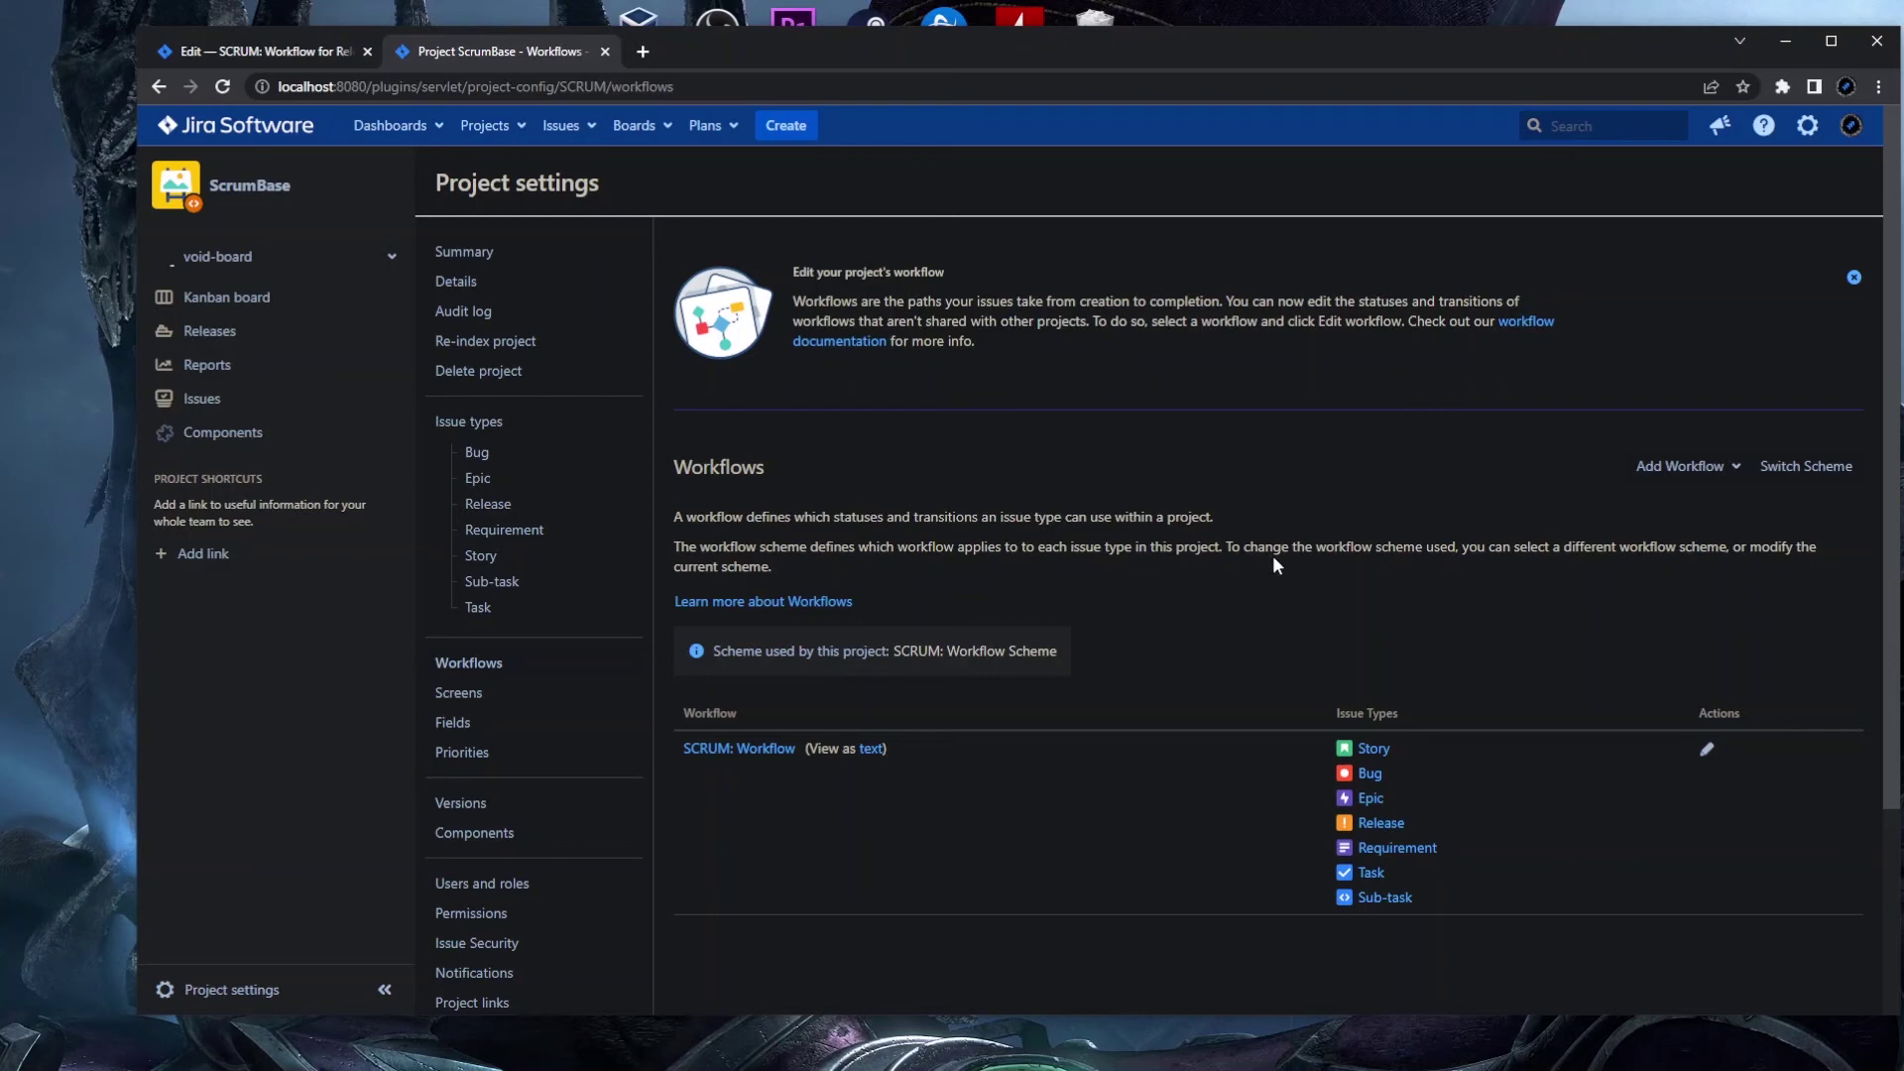
pyautogui.scroll(-1, 1248, 597)
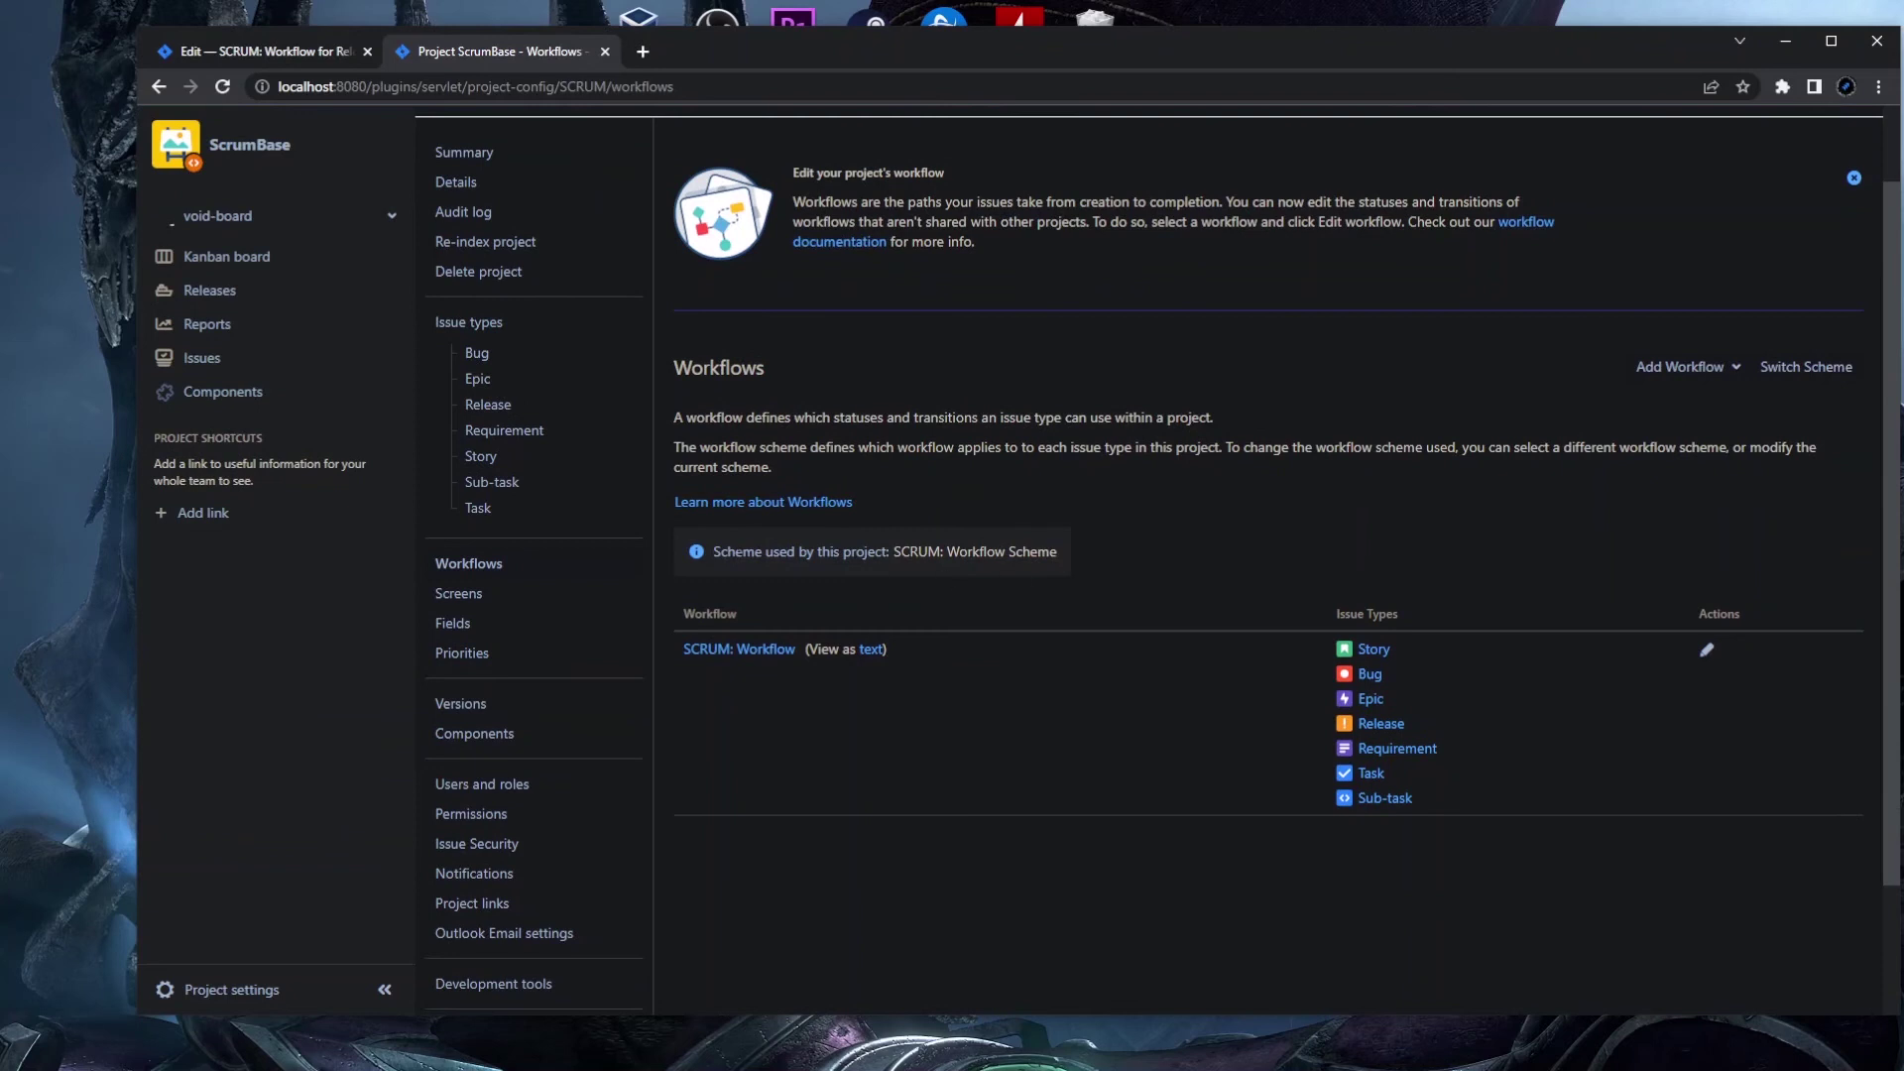
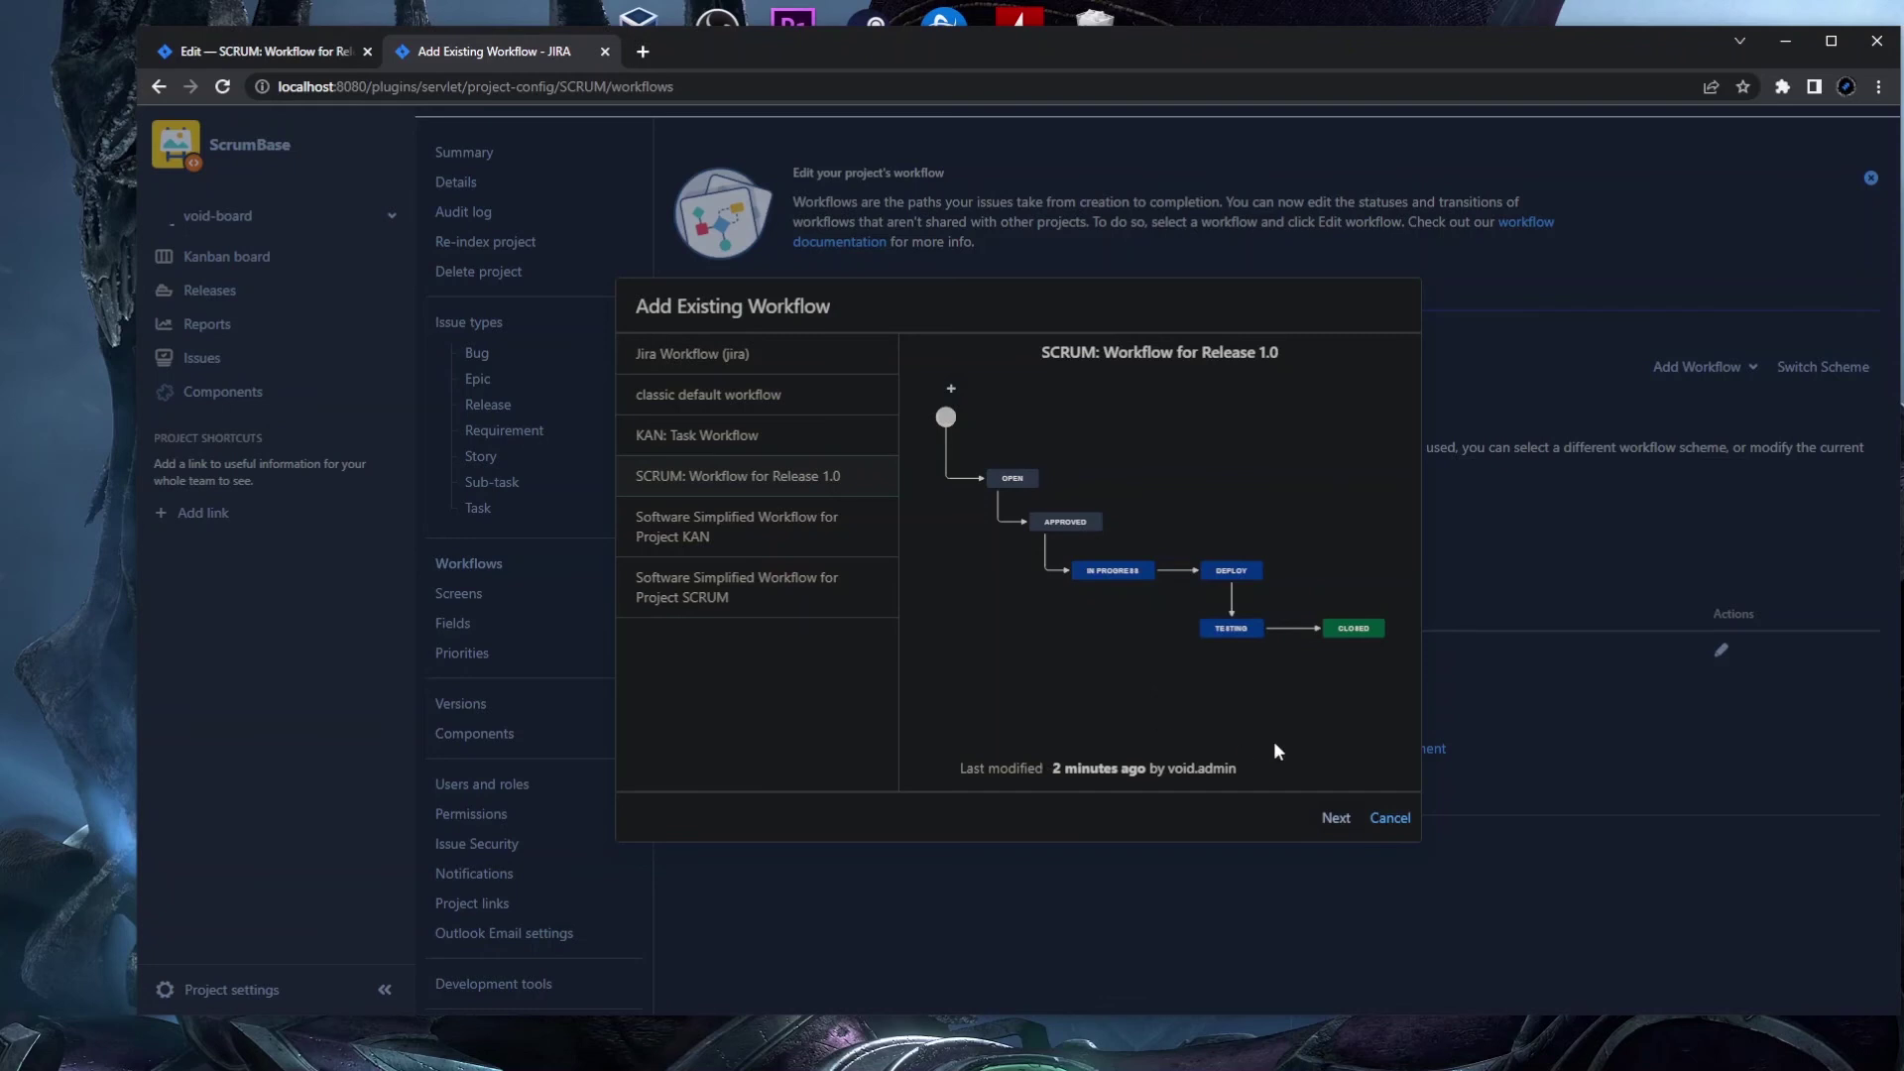
pyautogui.click(1336, 825)
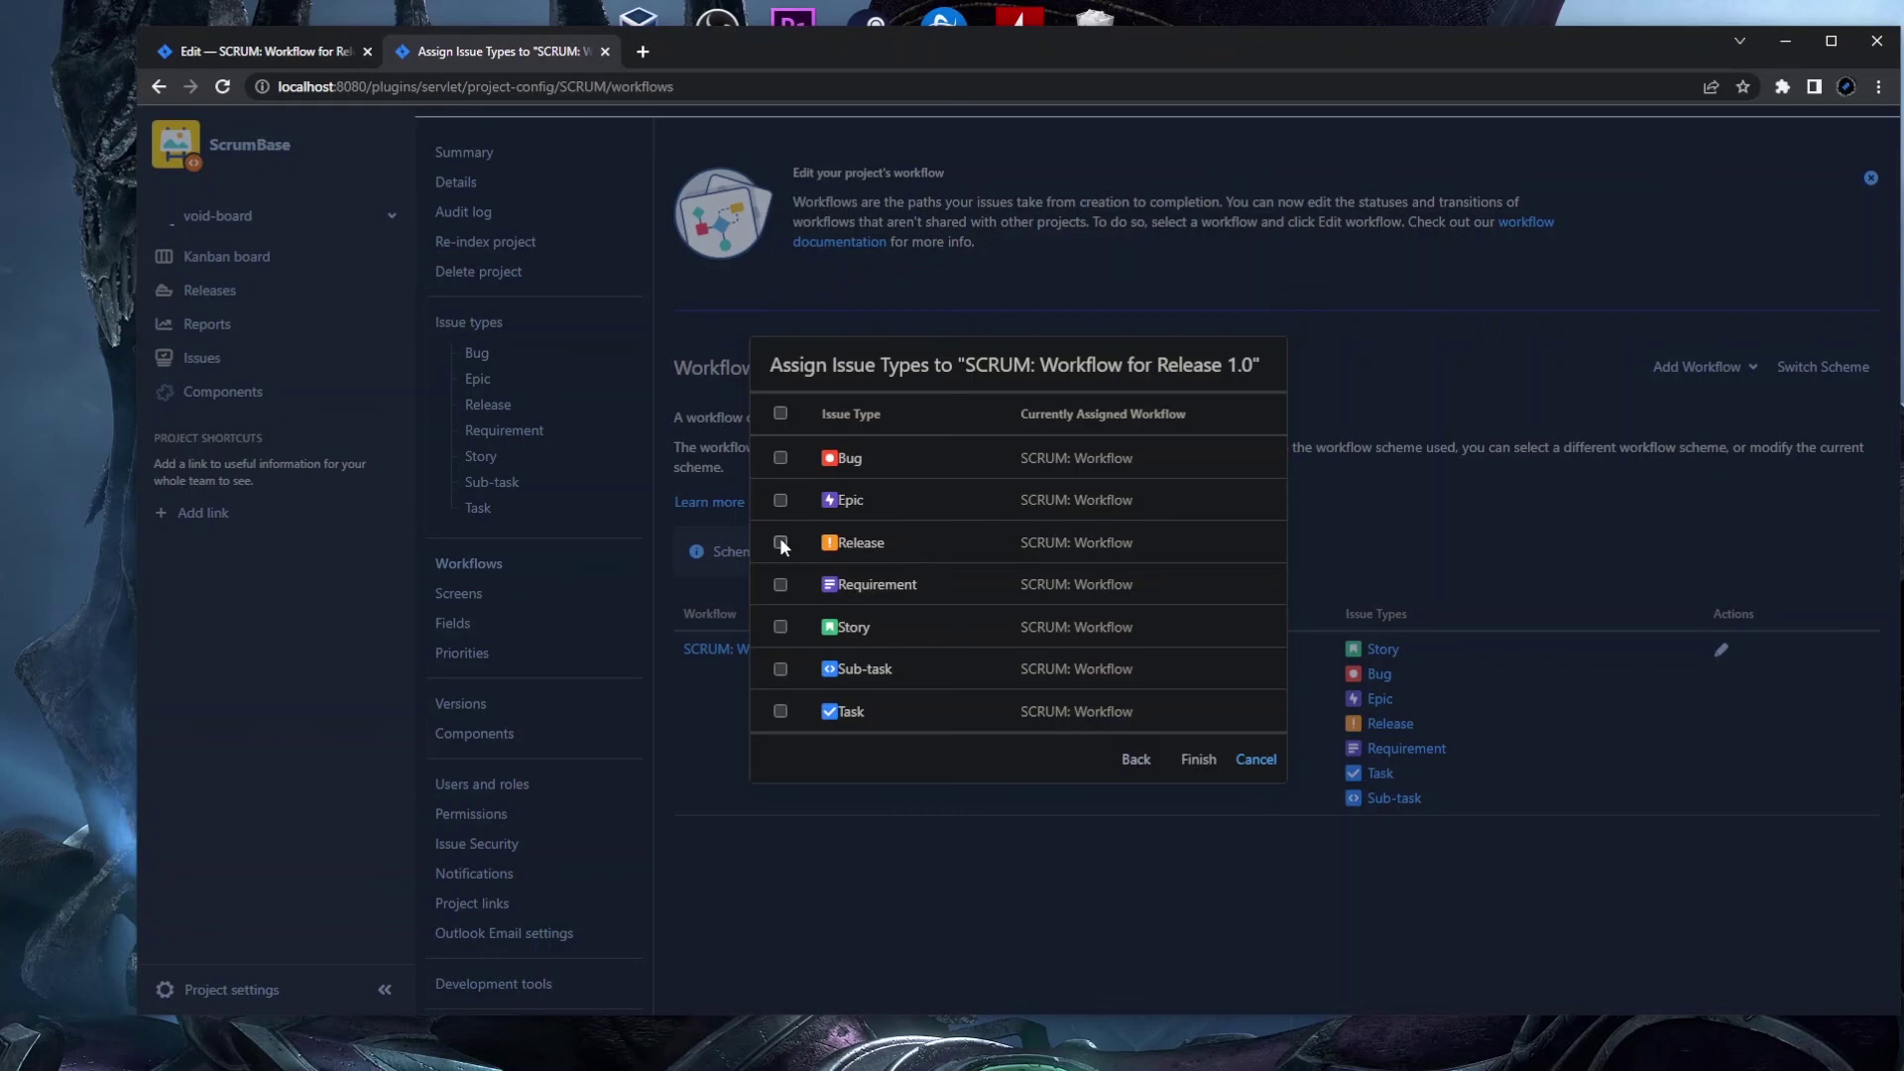
pyautogui.click(1198, 761)
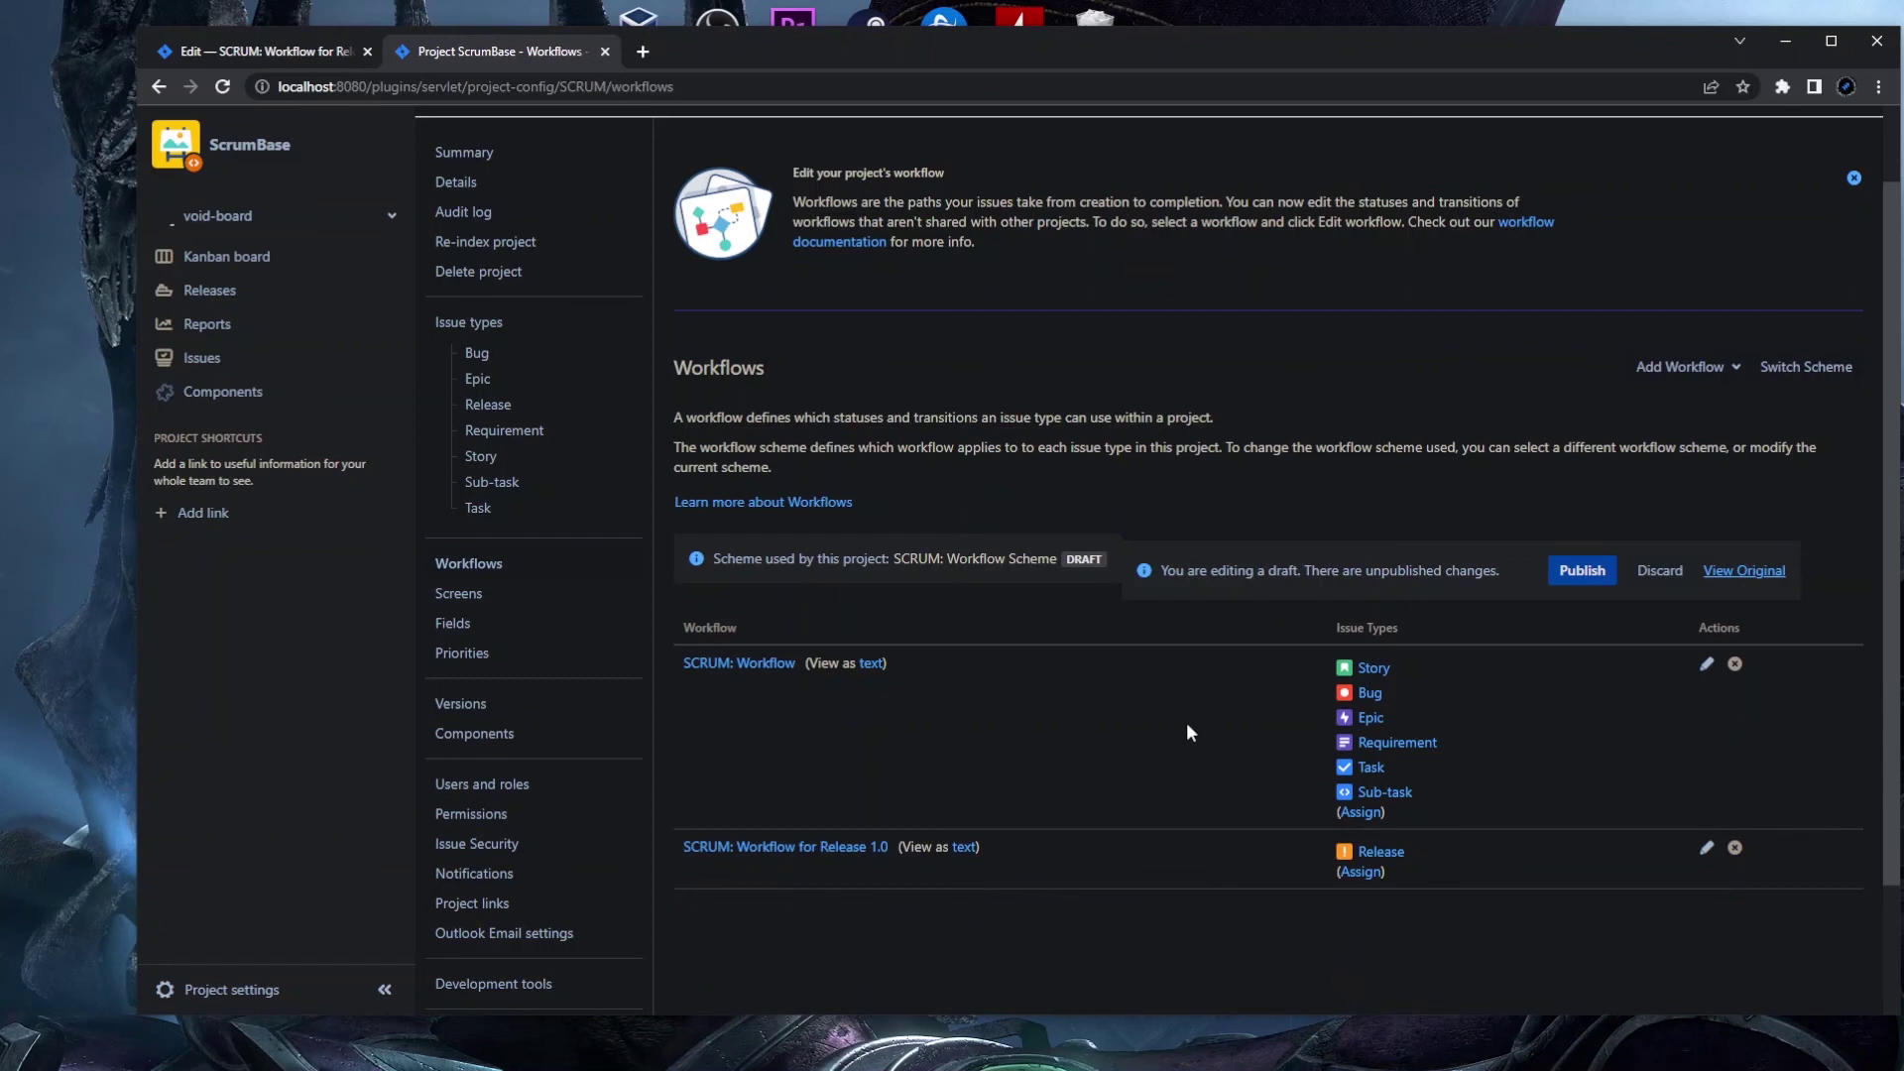
# - Publish the draft workflow scheme, choosing a new status for Release issues in Done, and acknowledge the migration
pyautogui.scroll(1, 1186, 722)
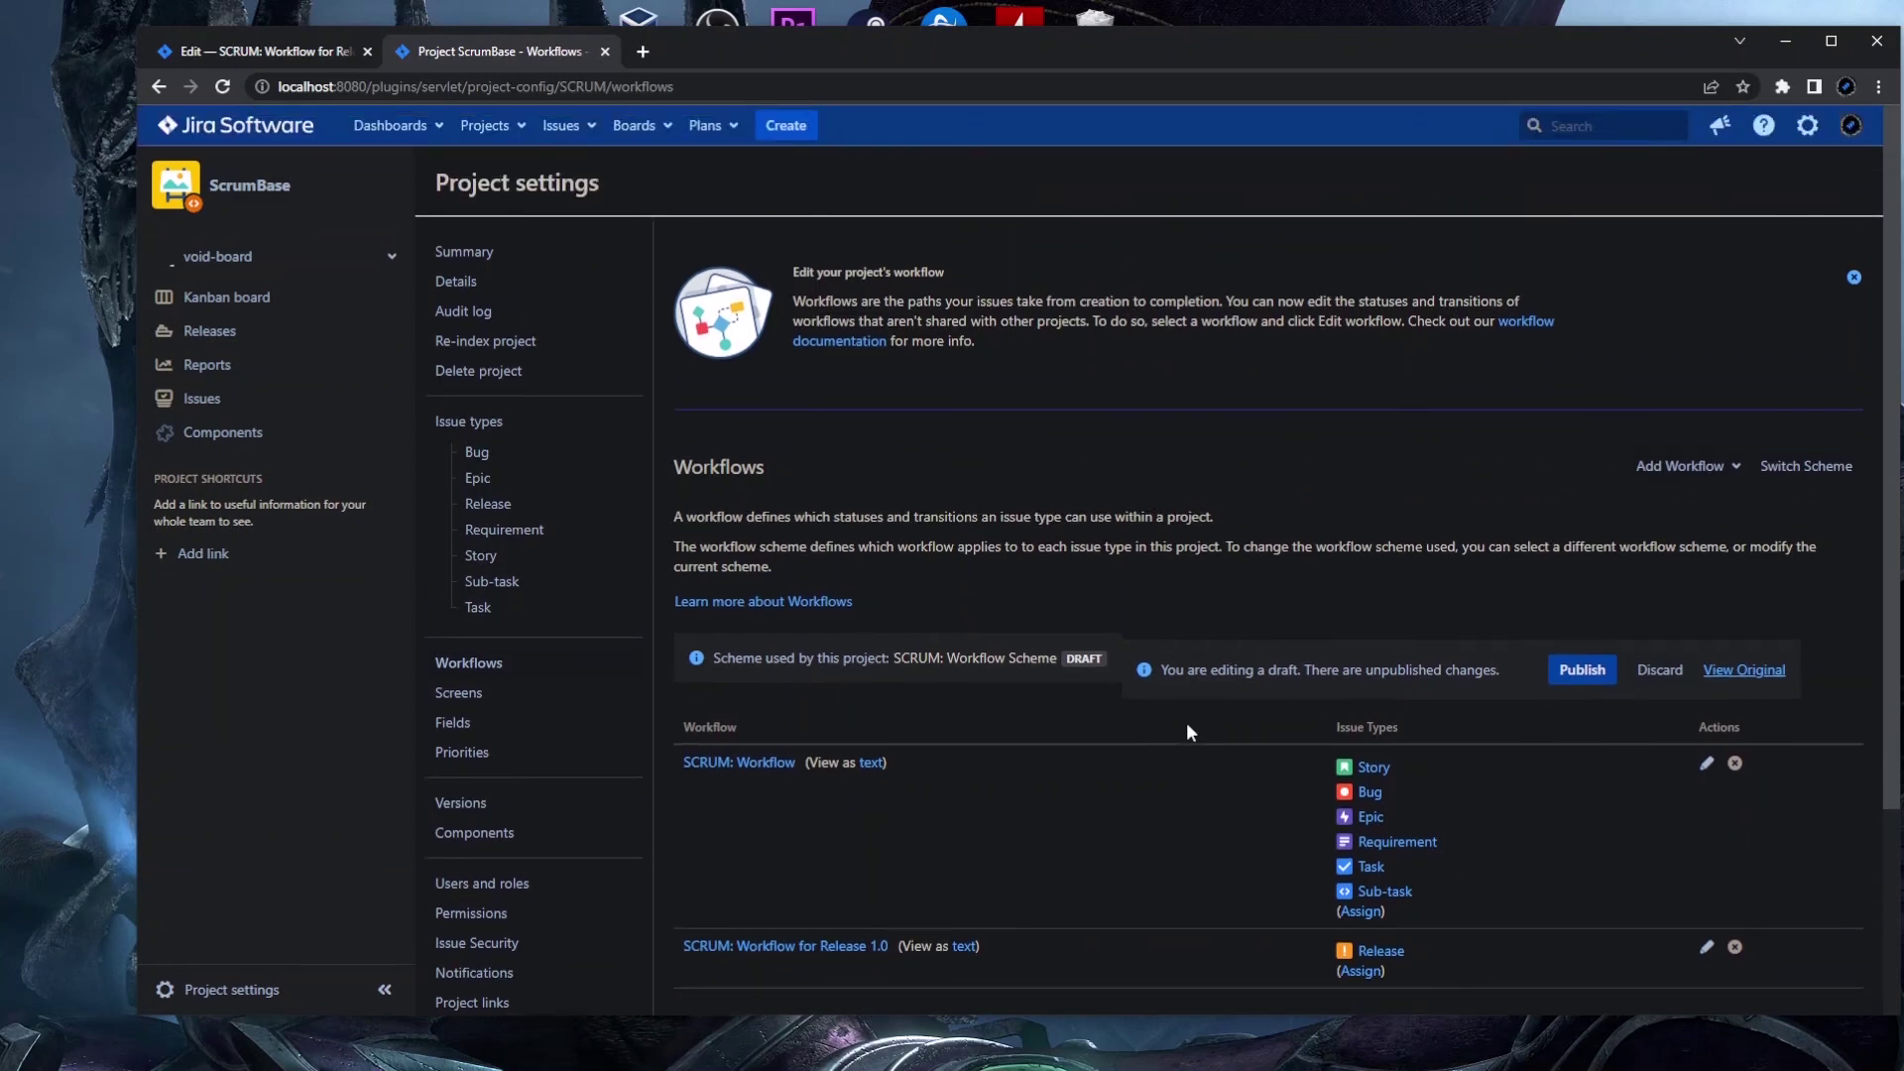
pyautogui.scroll(-1, 1186, 738)
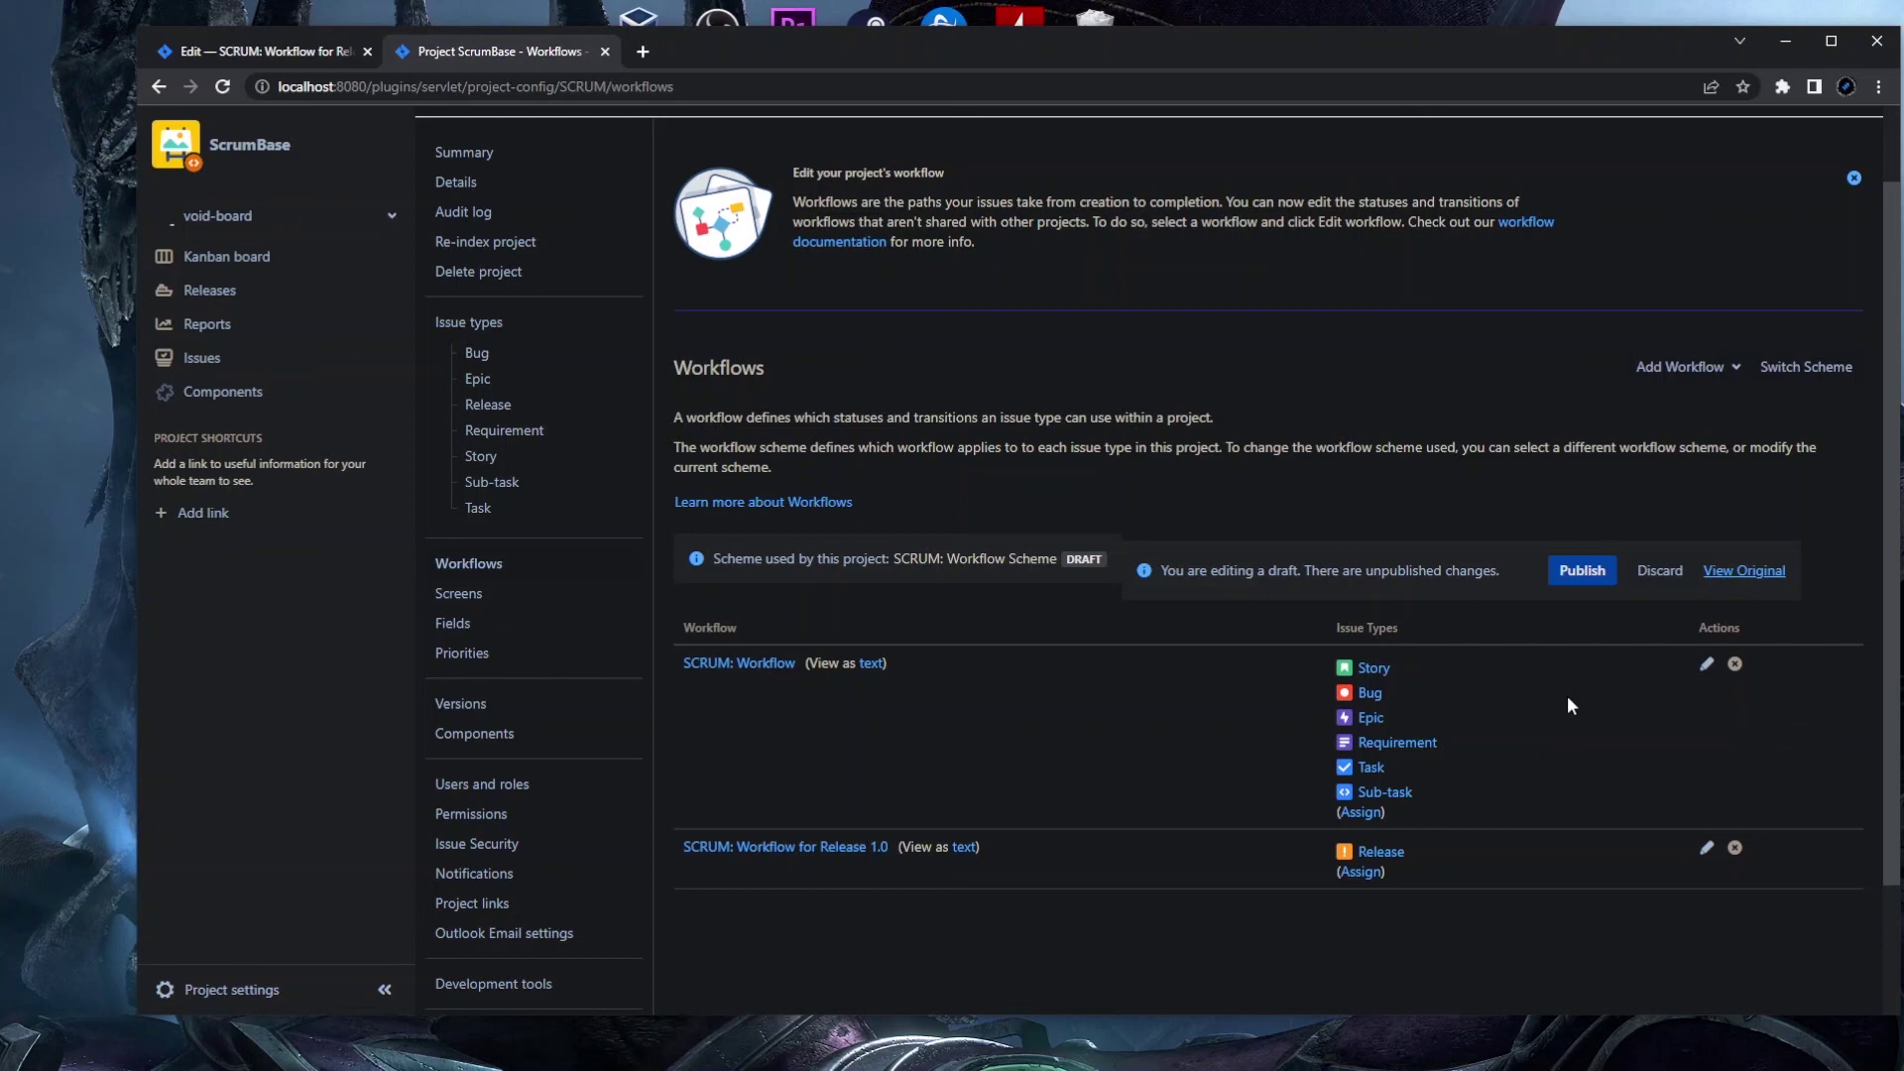
pyautogui.click(1583, 571)
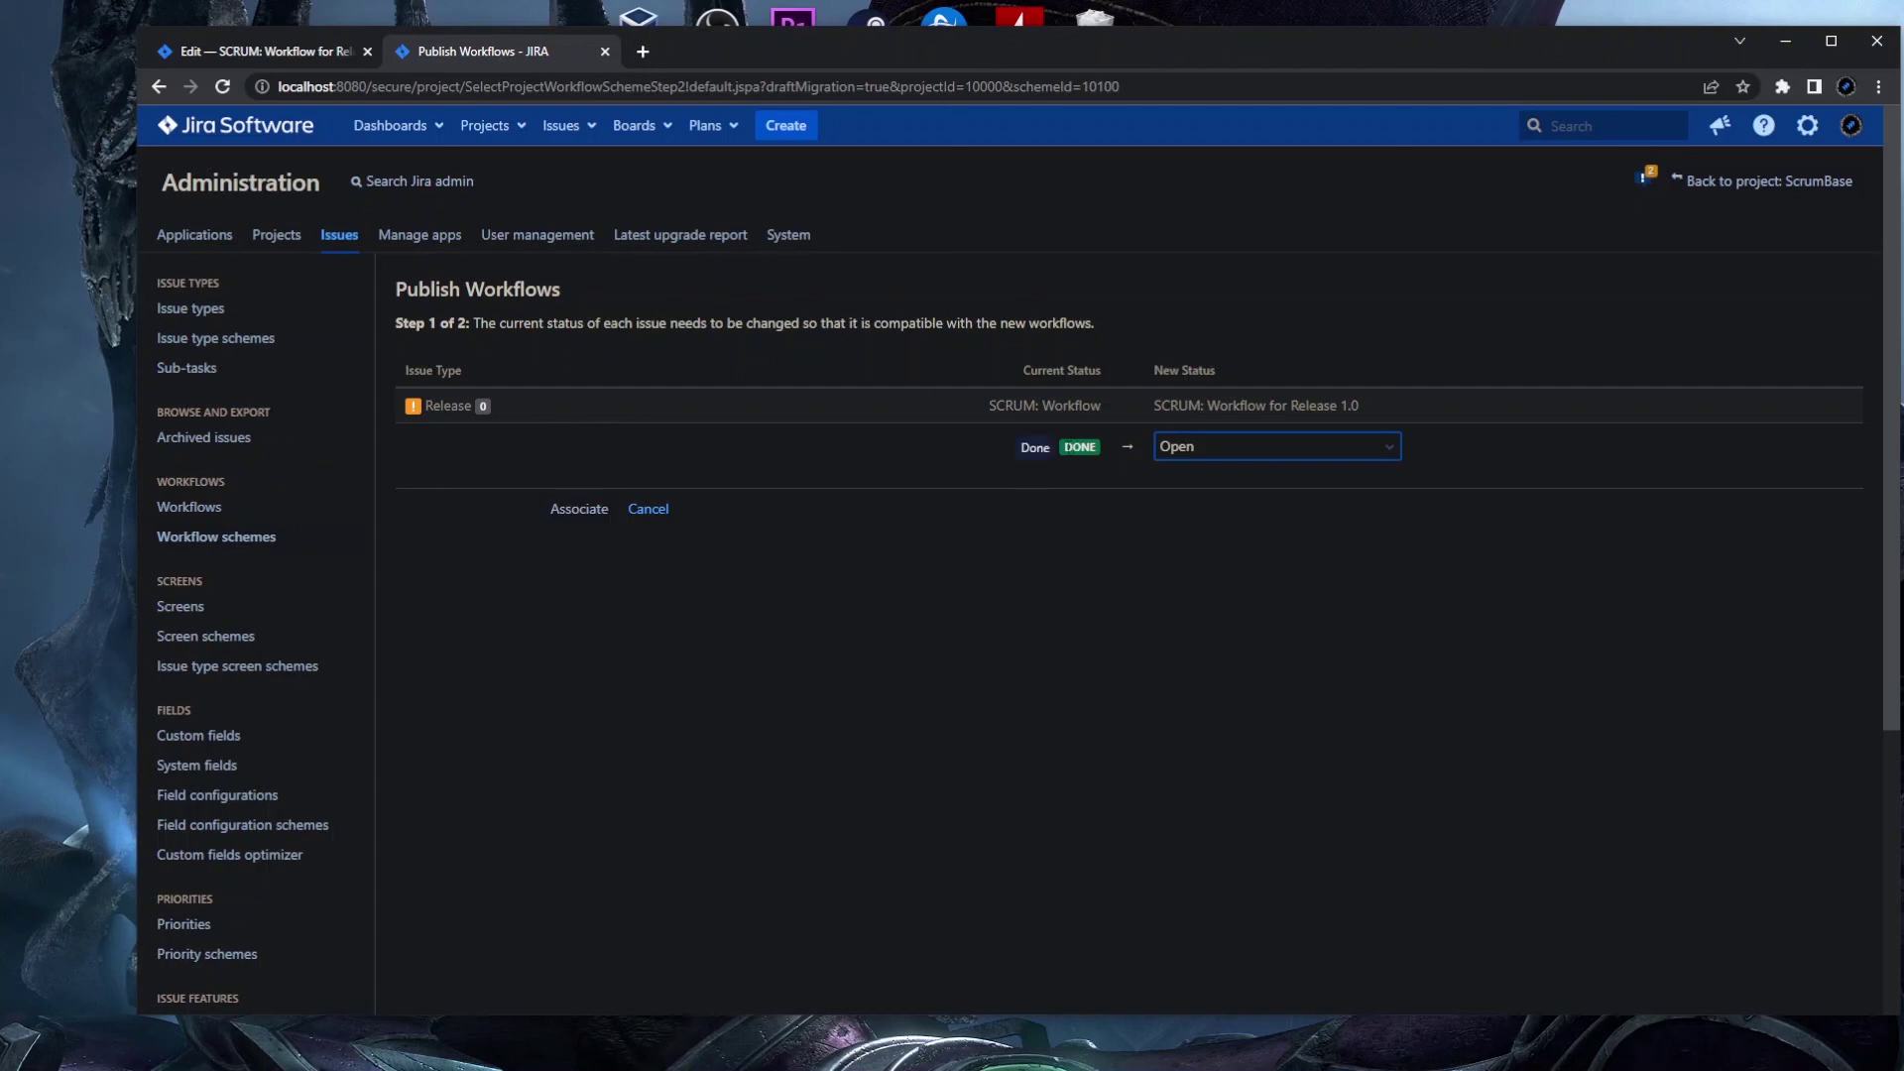
pyautogui.click(1237, 448)
pyautogui.click(1211, 567)
pyautogui.click(575, 517)
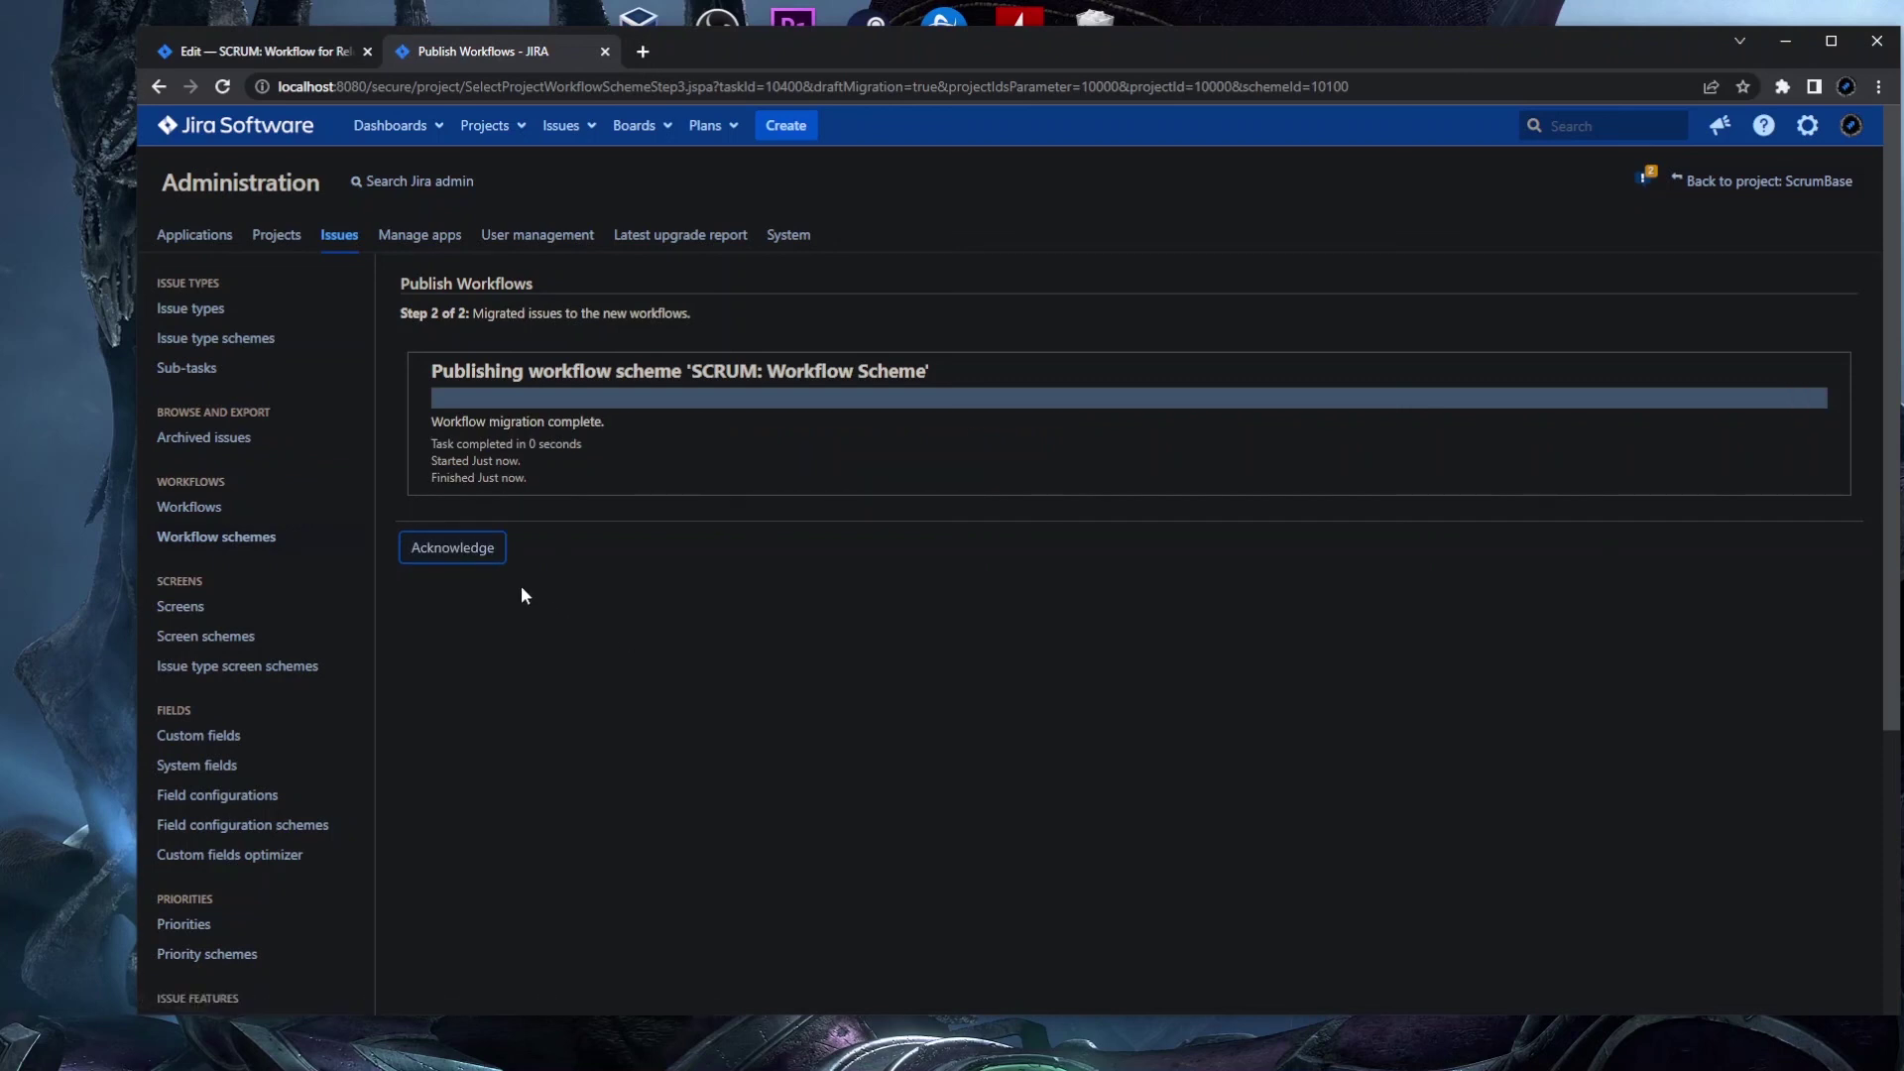
pyautogui.click(468, 553)
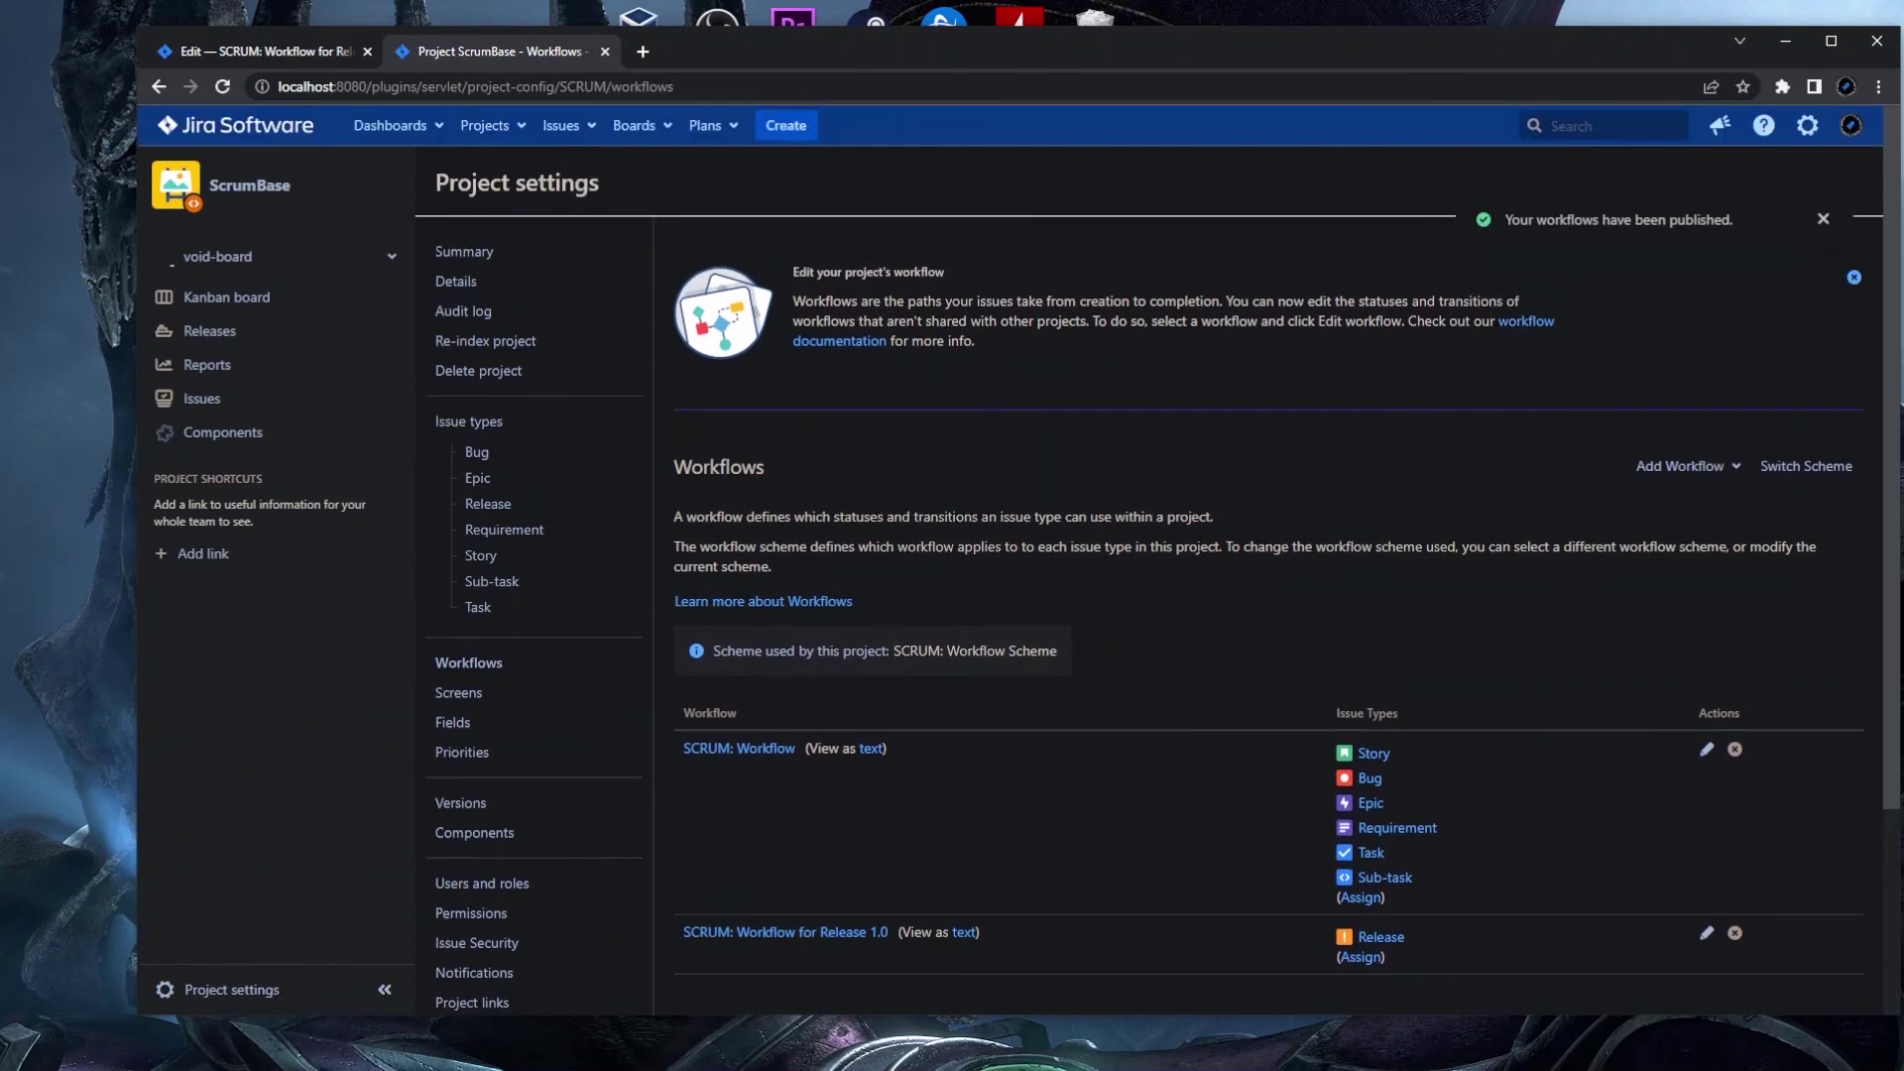
# - Open "SCRUM: Workflow for Release 1.0" from the project's workflow list in a new browser tab and view its diagram
pyautogui.scroll(-3, 1092, 616)
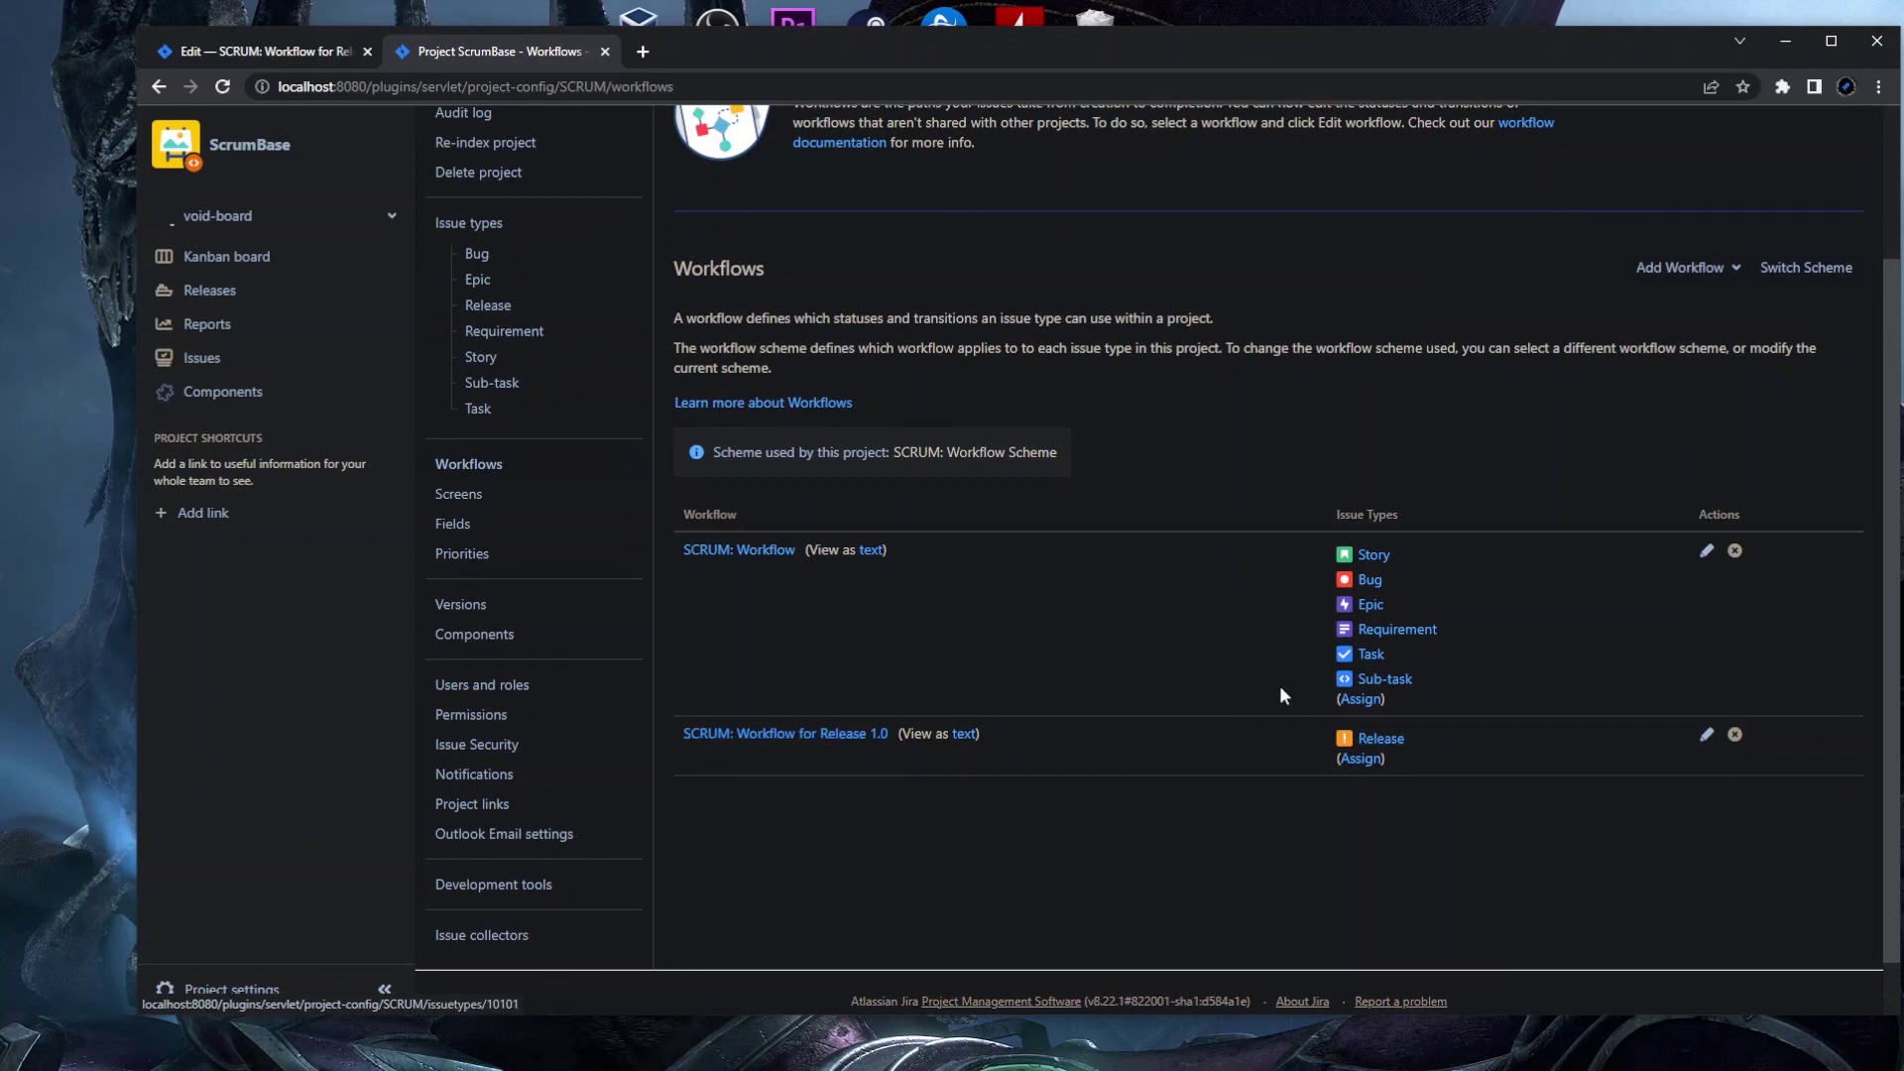
pyautogui.scroll(2, 1156, 684)
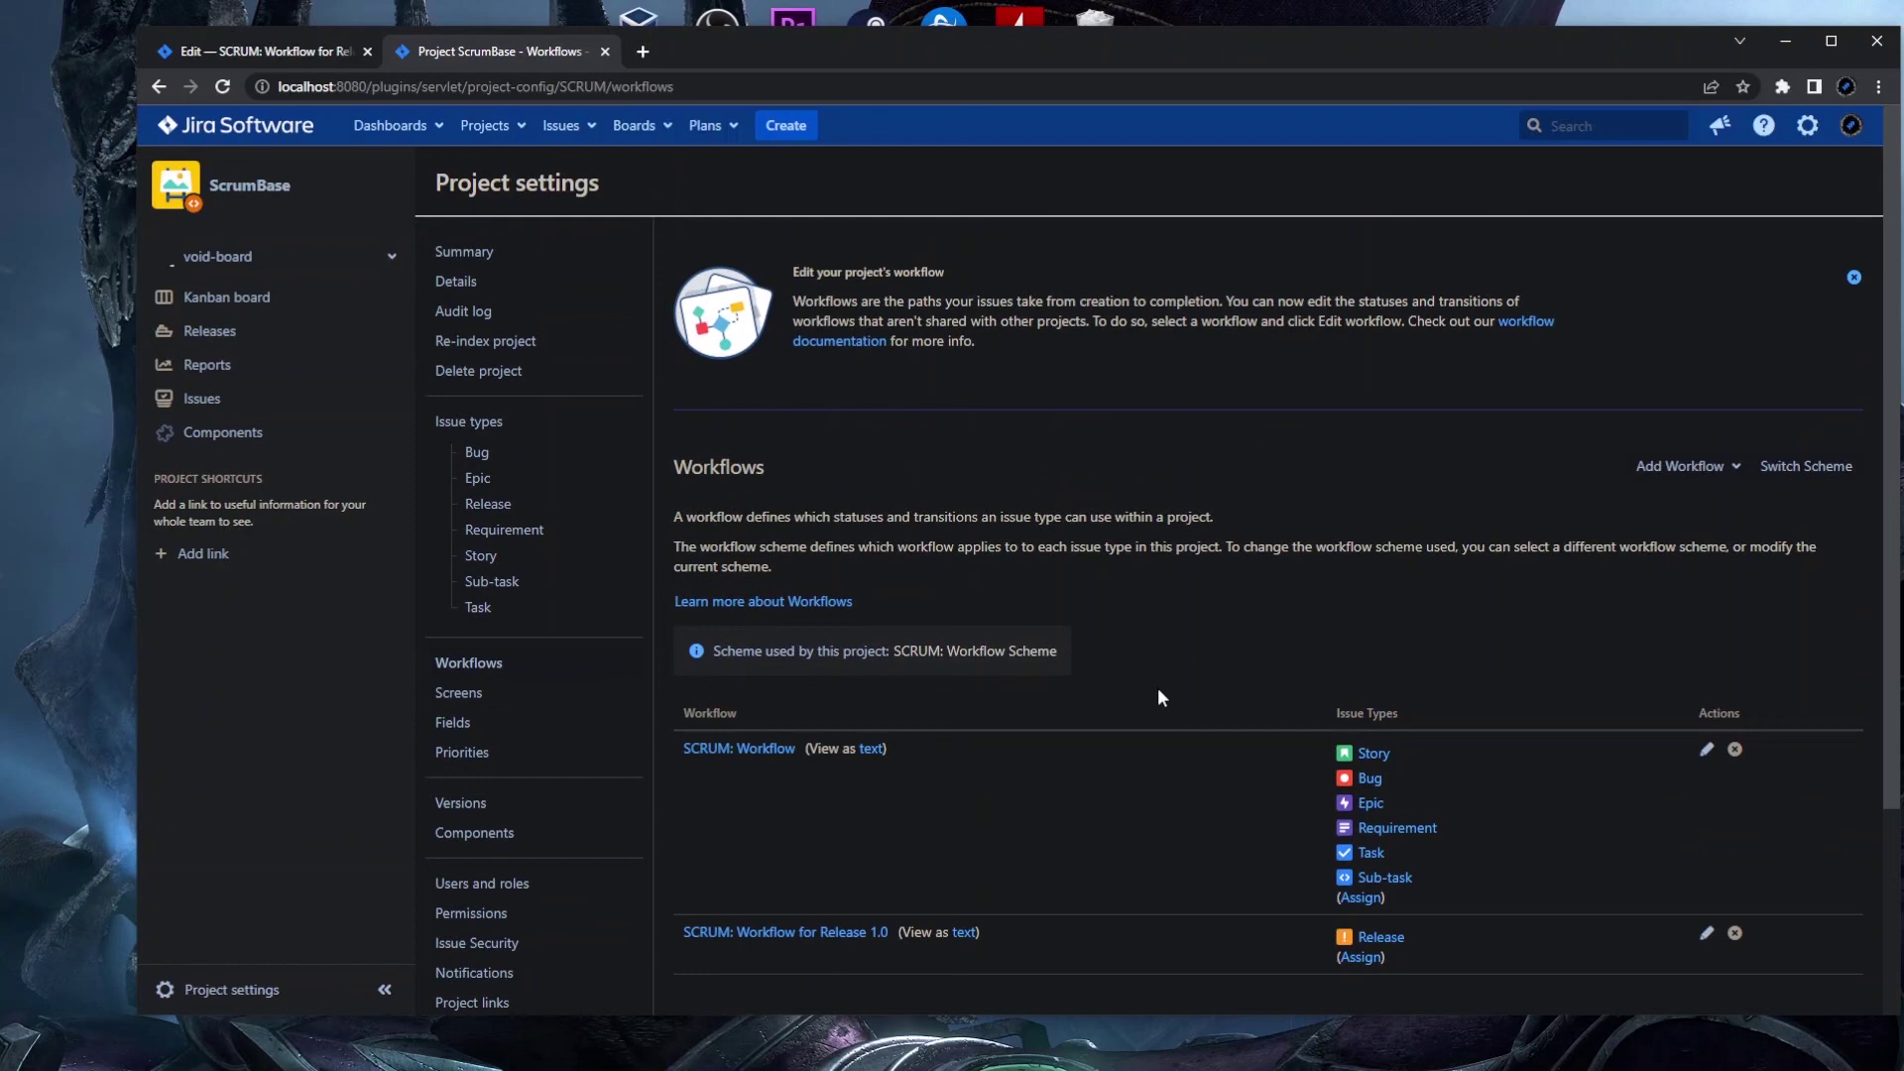
pyautogui.scroll(-1, 1157, 688)
pyautogui.middleClick(850, 833)
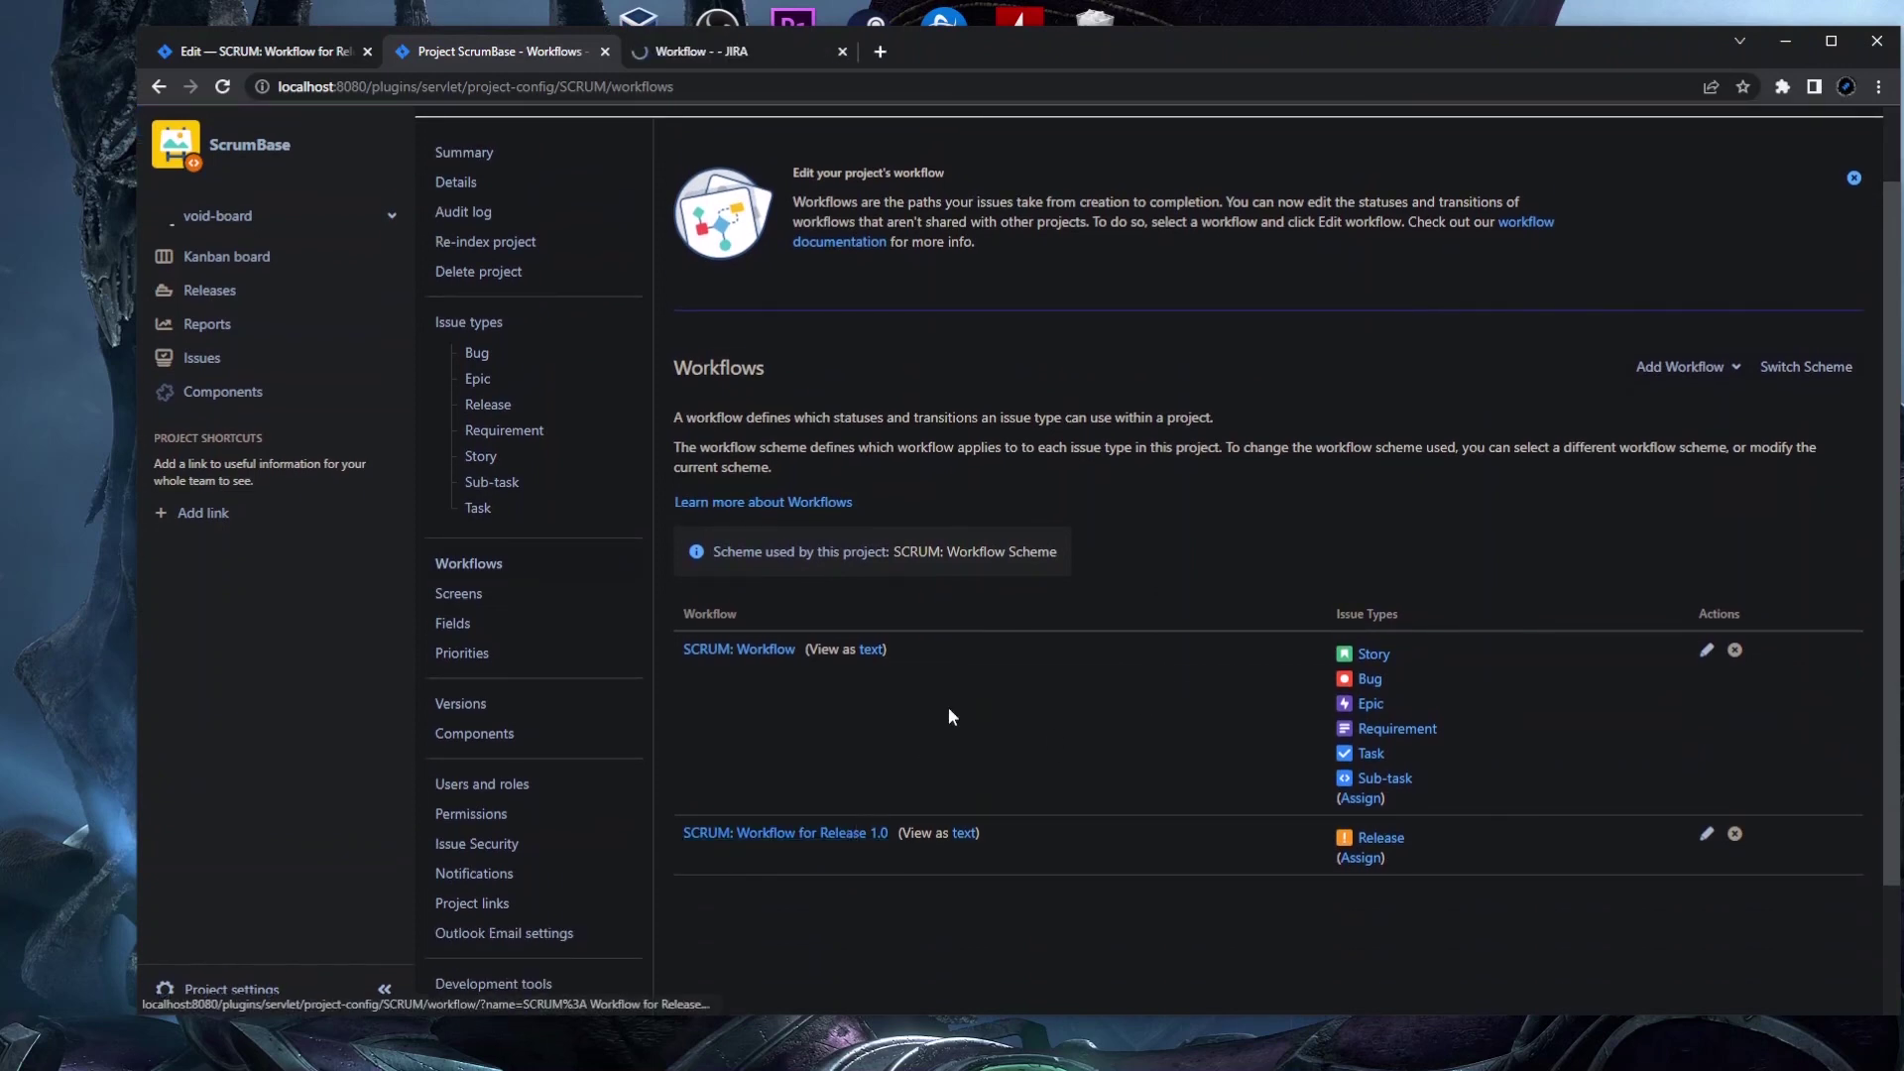
pyautogui.click(754, 52)
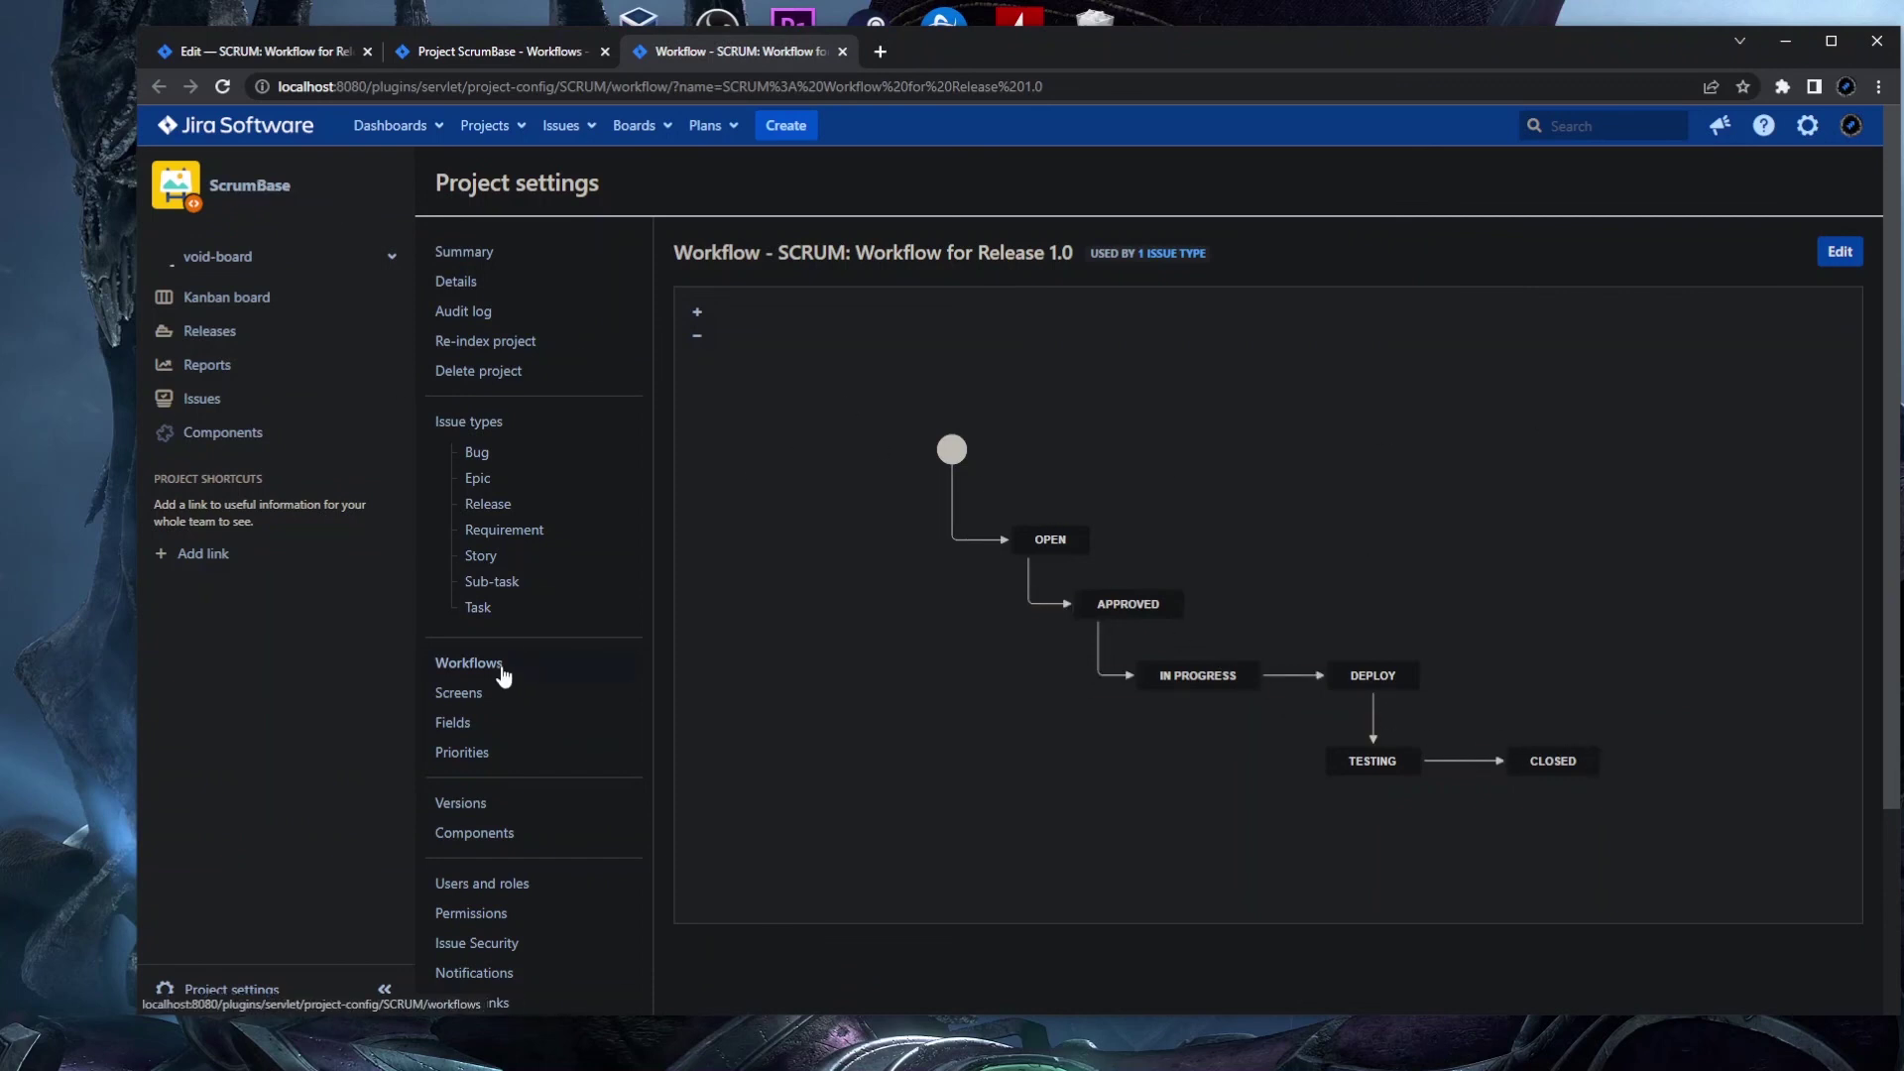
# - Return to the ScrumBase project's workflow list and review which issue types each workflow is assigned to
pyautogui.click(471, 663)
pyautogui.scroll(-2, 1130, 693)
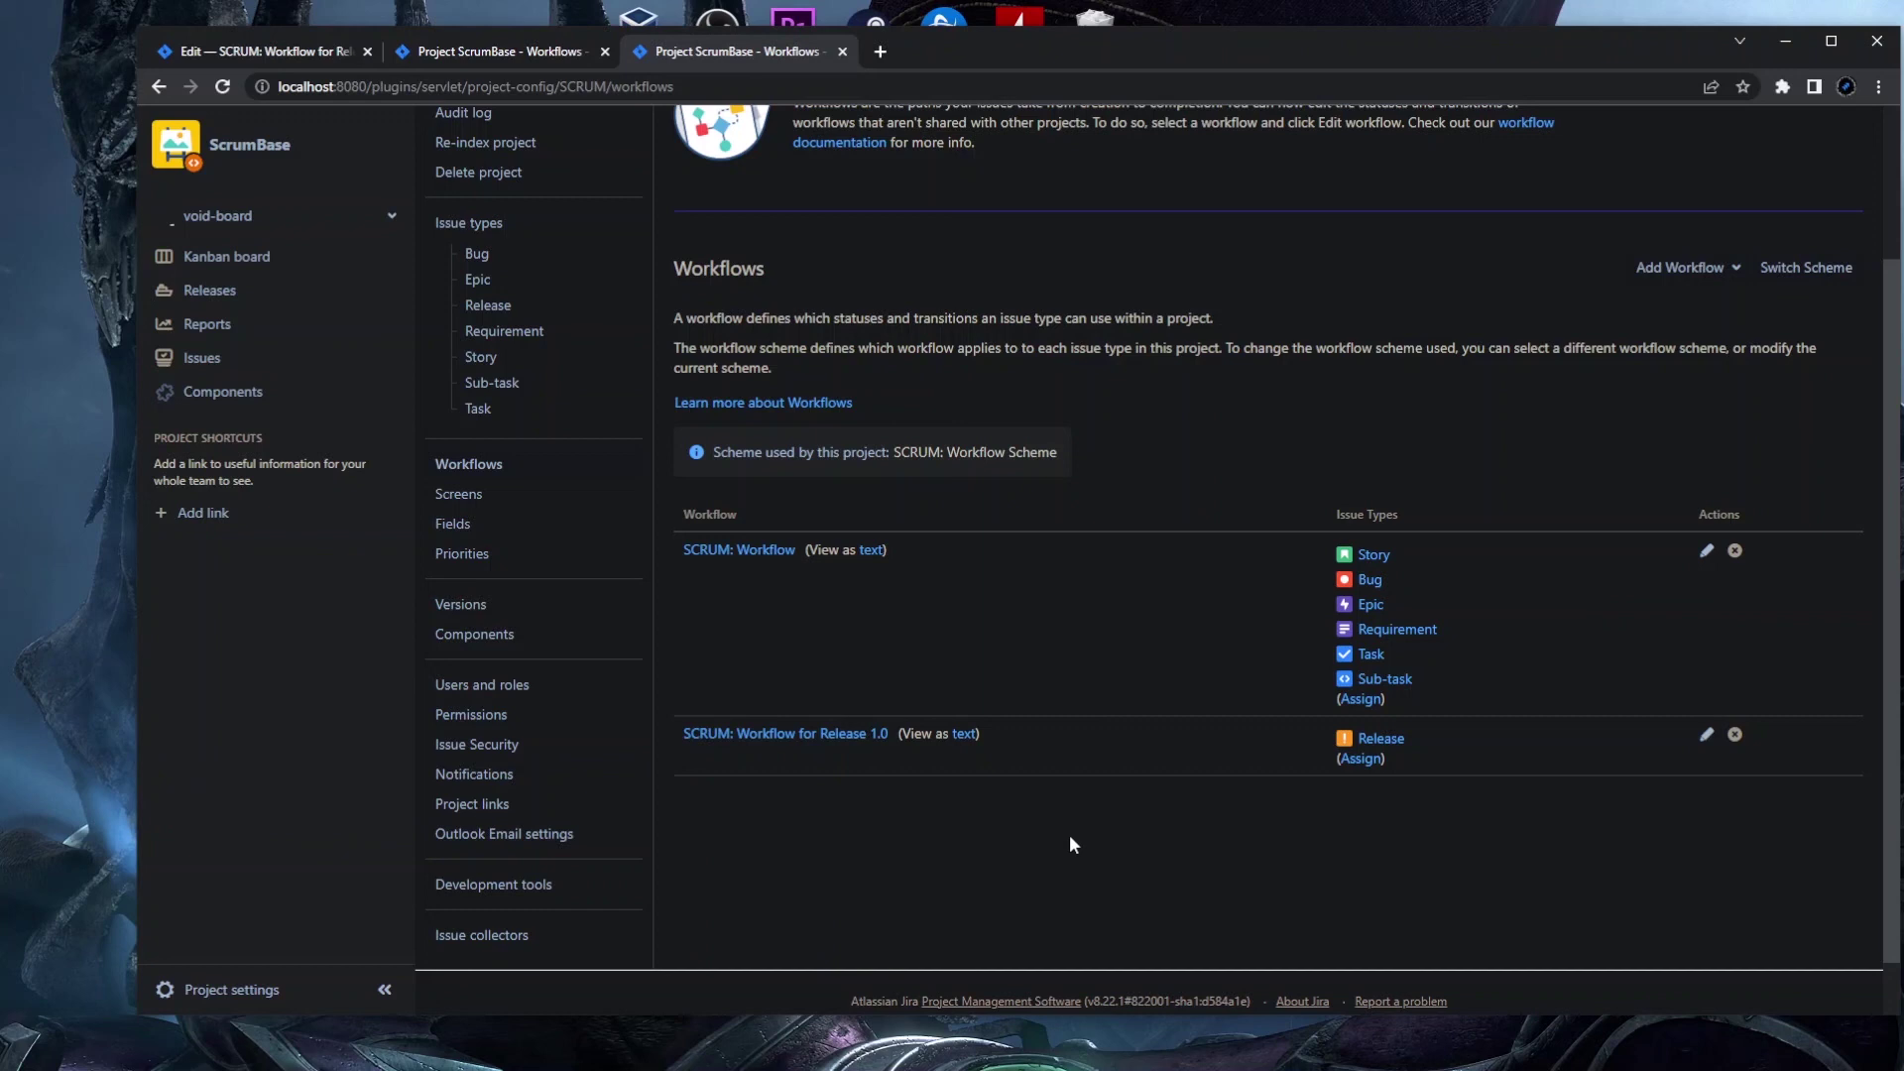
pyautogui.scroll(2, 1071, 843)
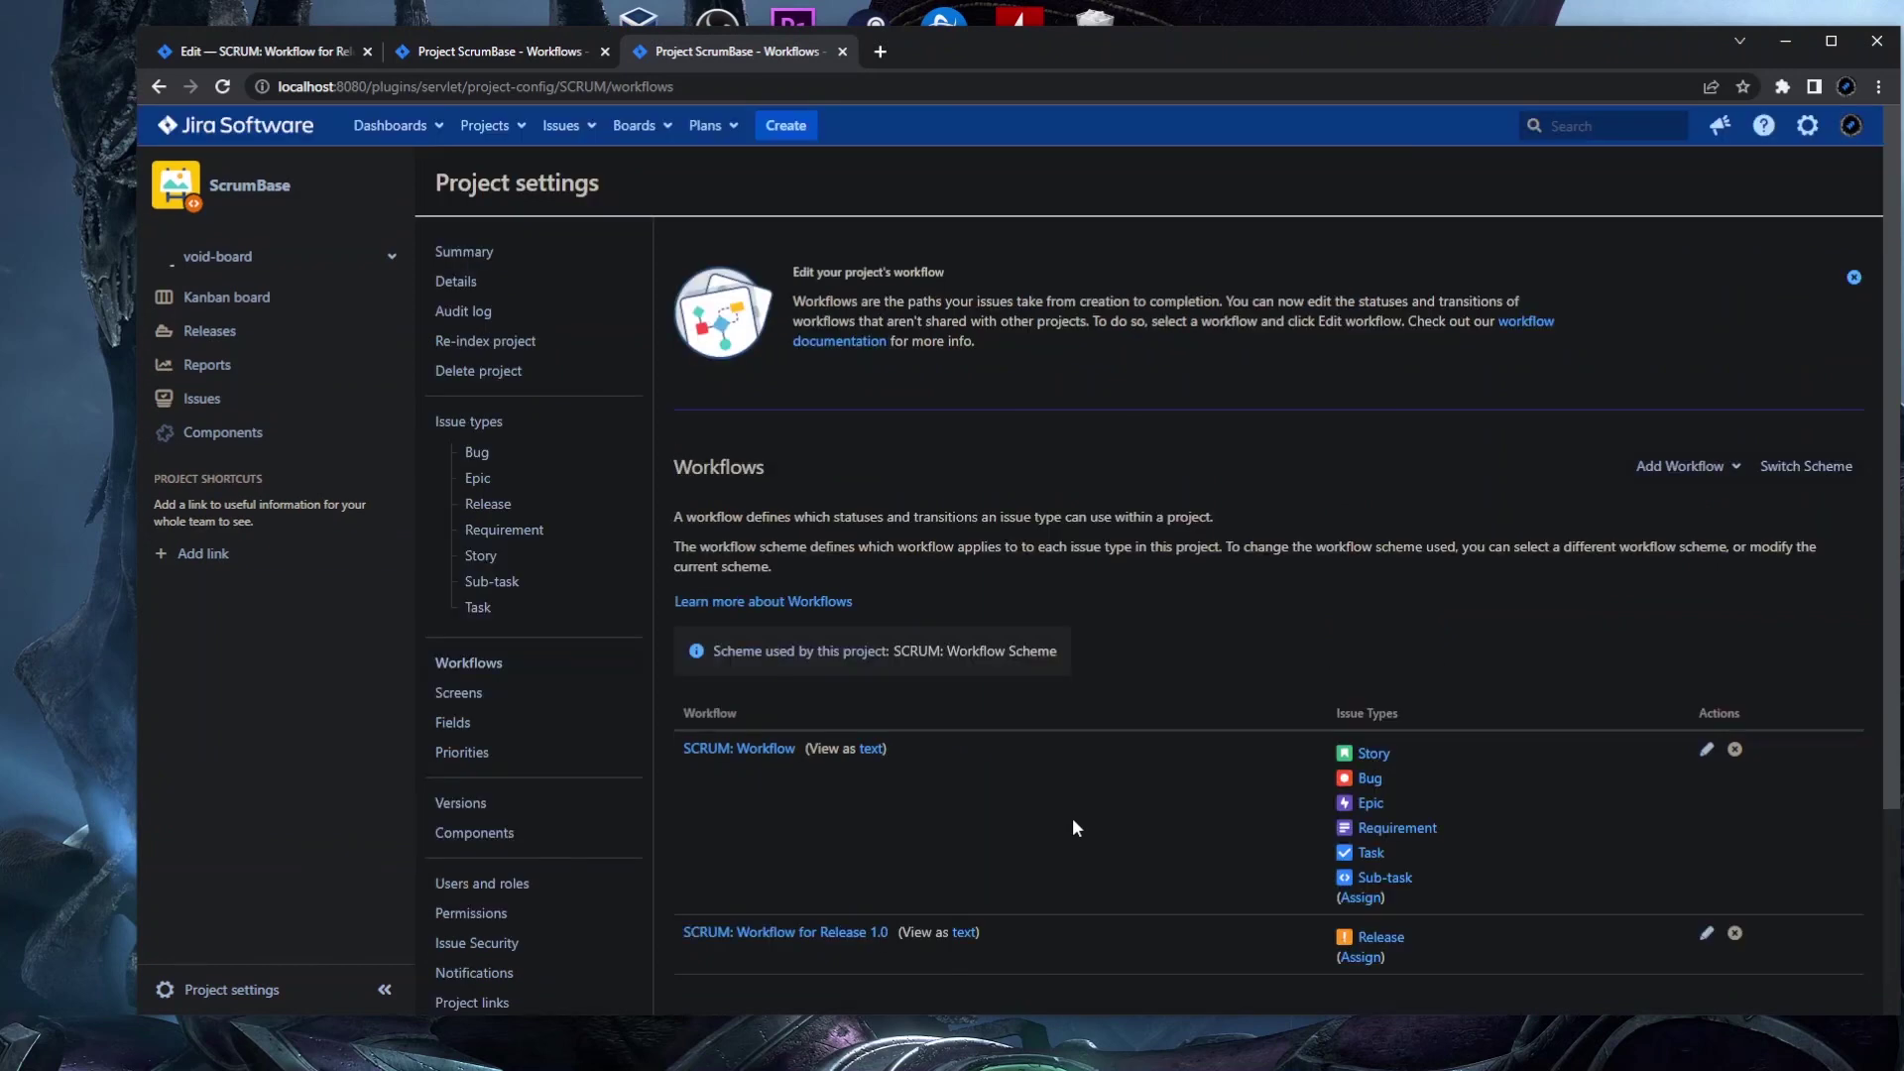